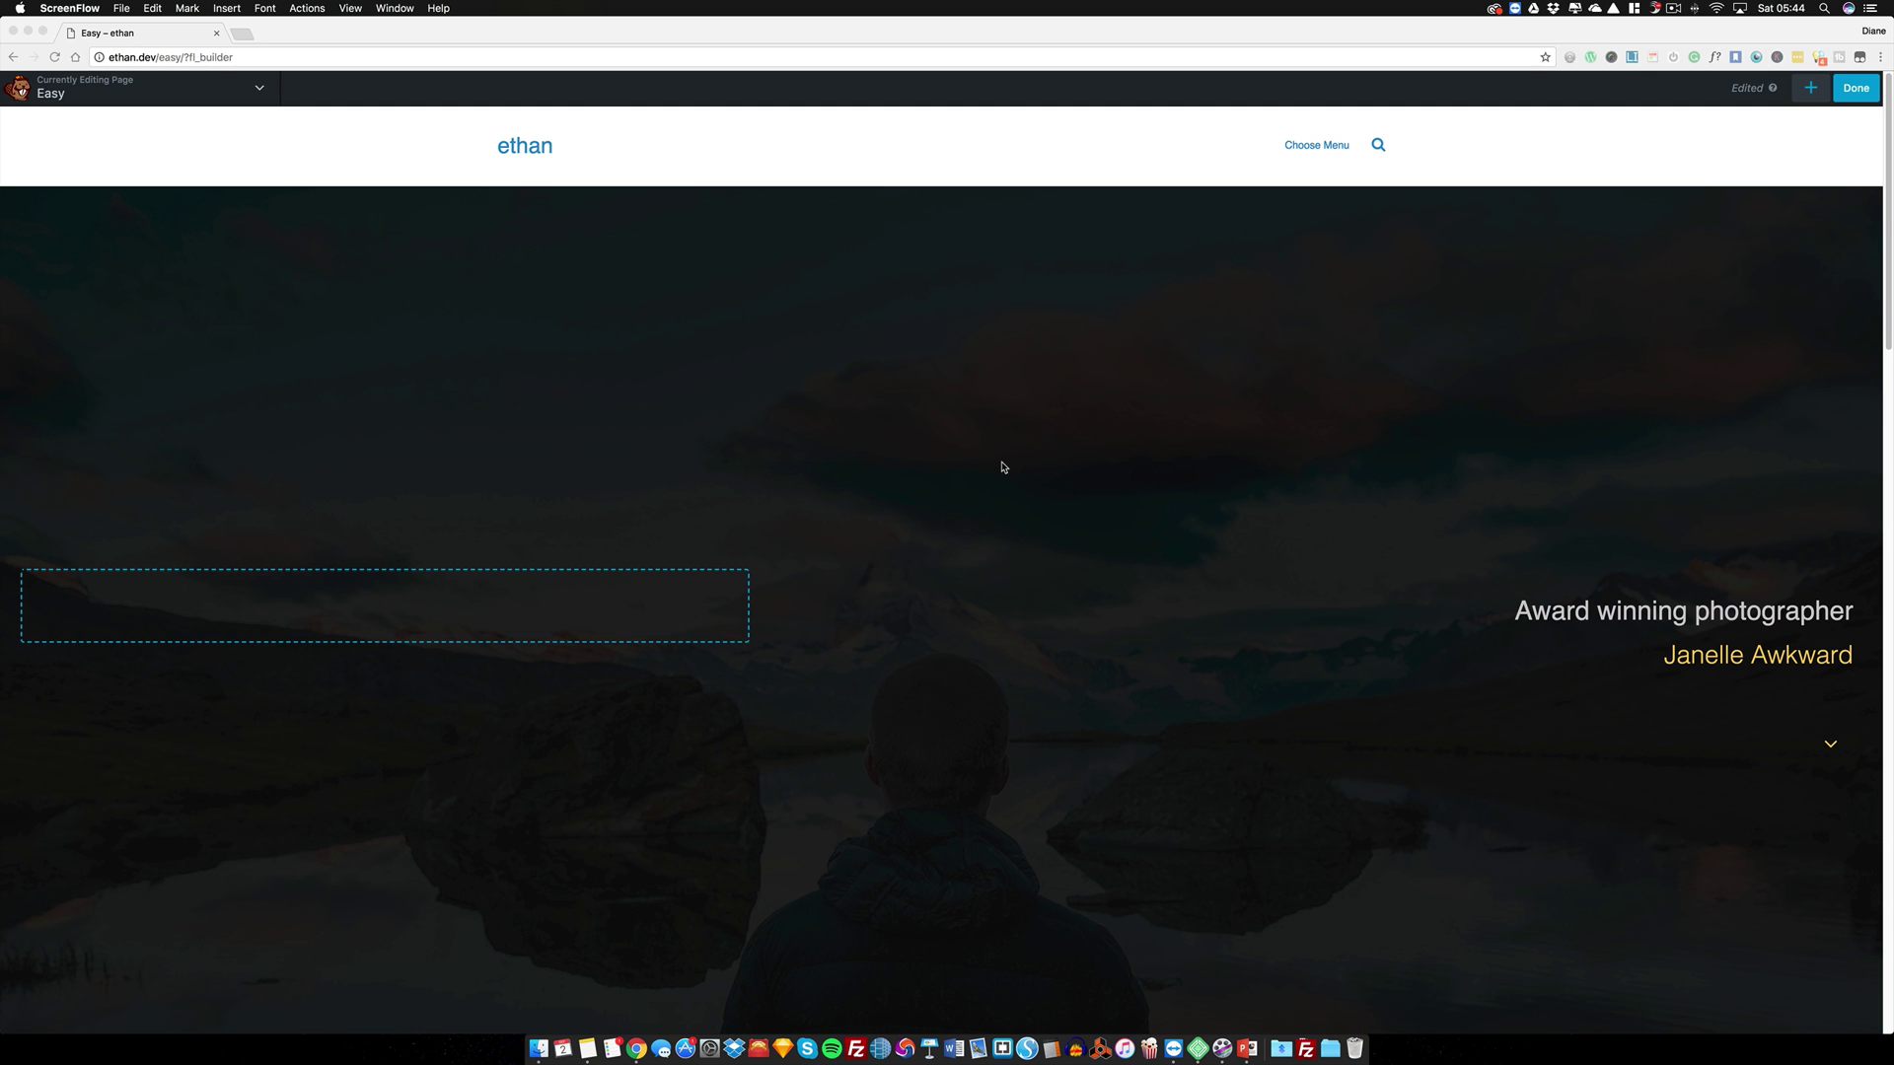
- Open the hero heading text module in the Text Editor
scroll(998, 464, down, 5)
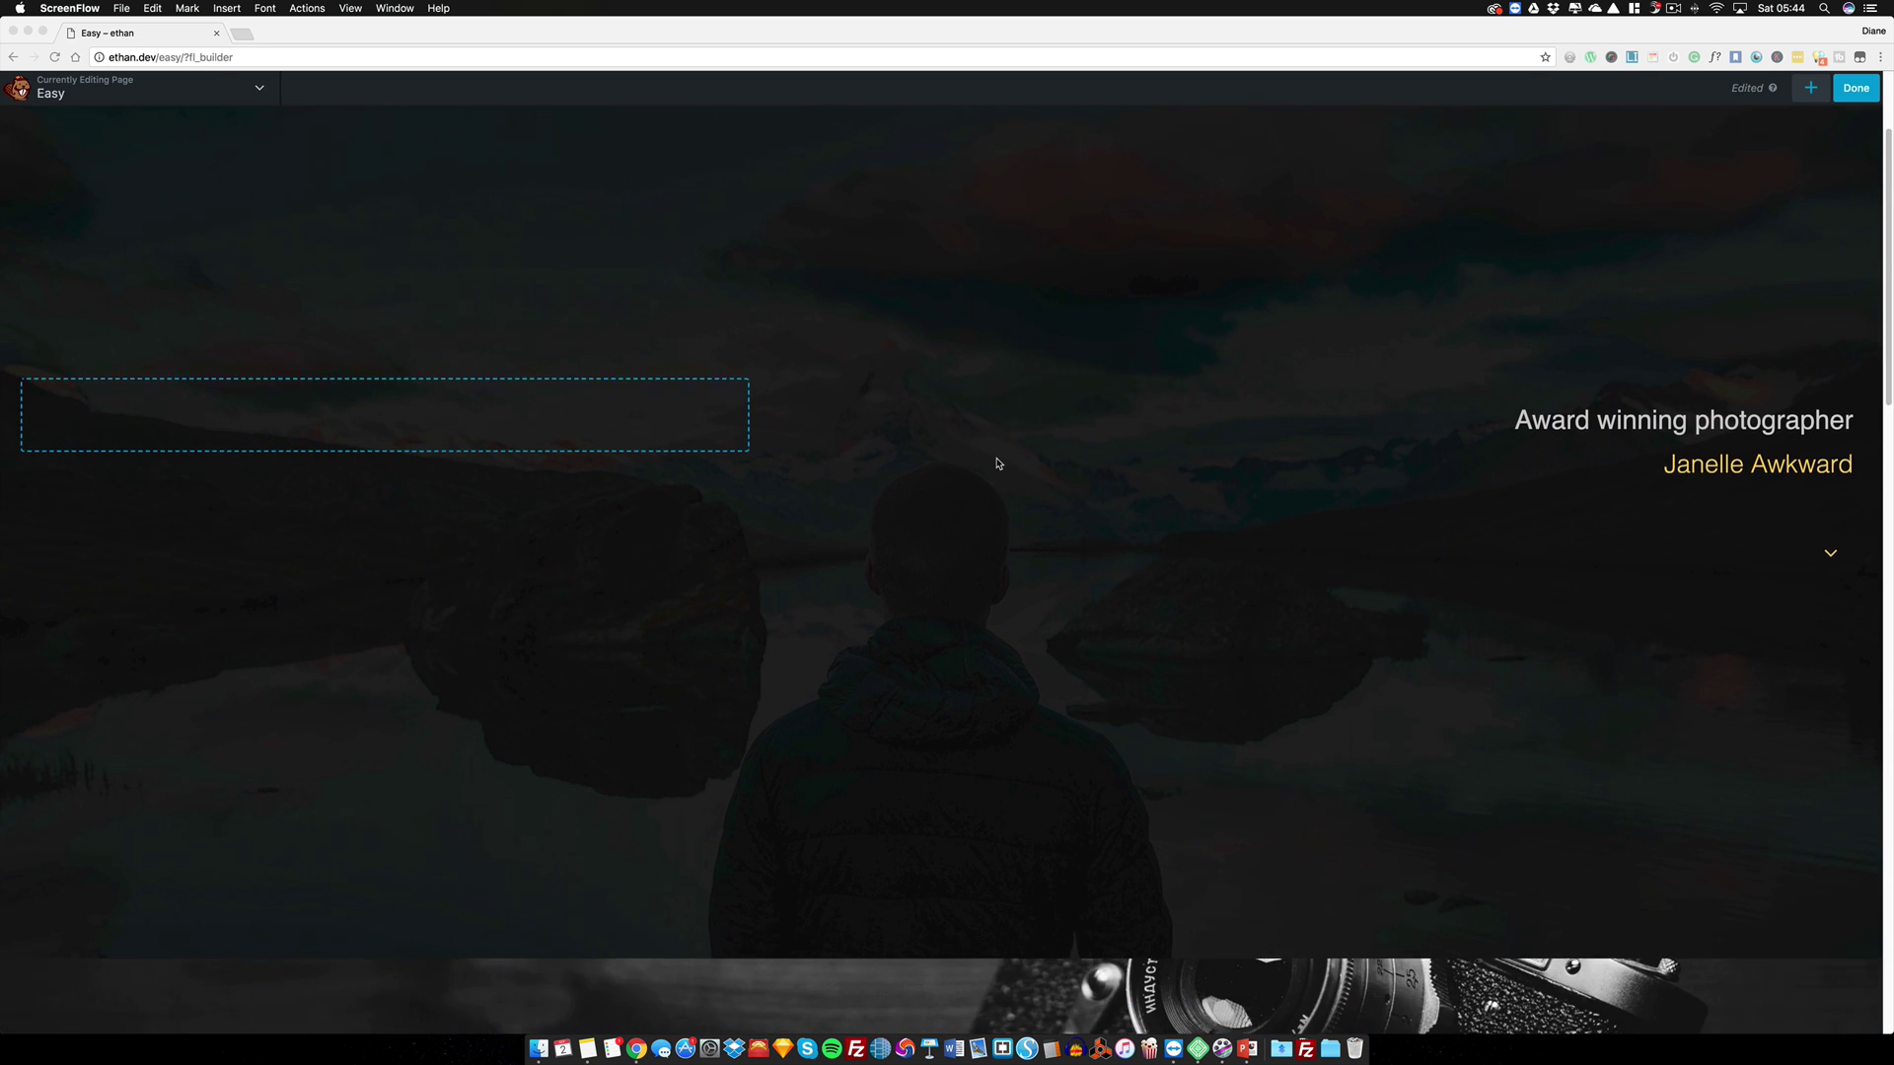
scroll(996, 463, down, 3)
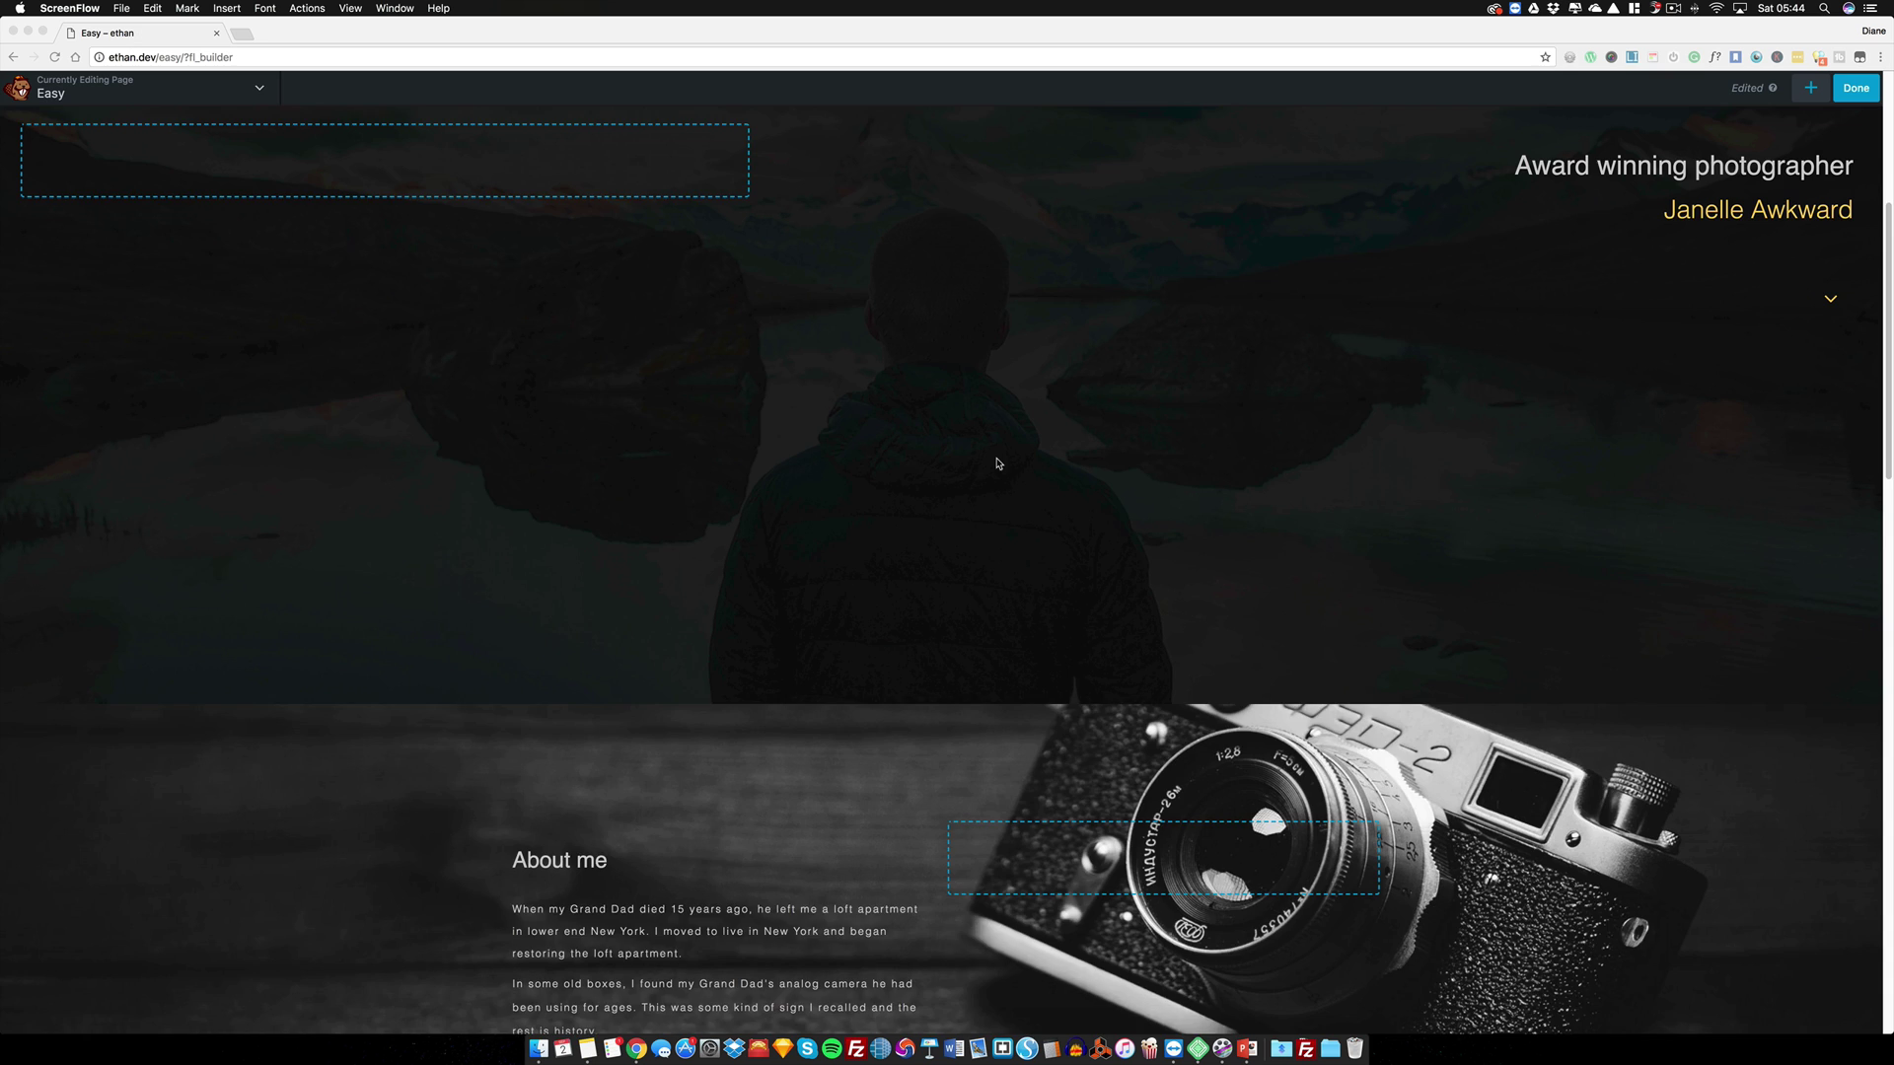
scroll(997, 464, up, 4)
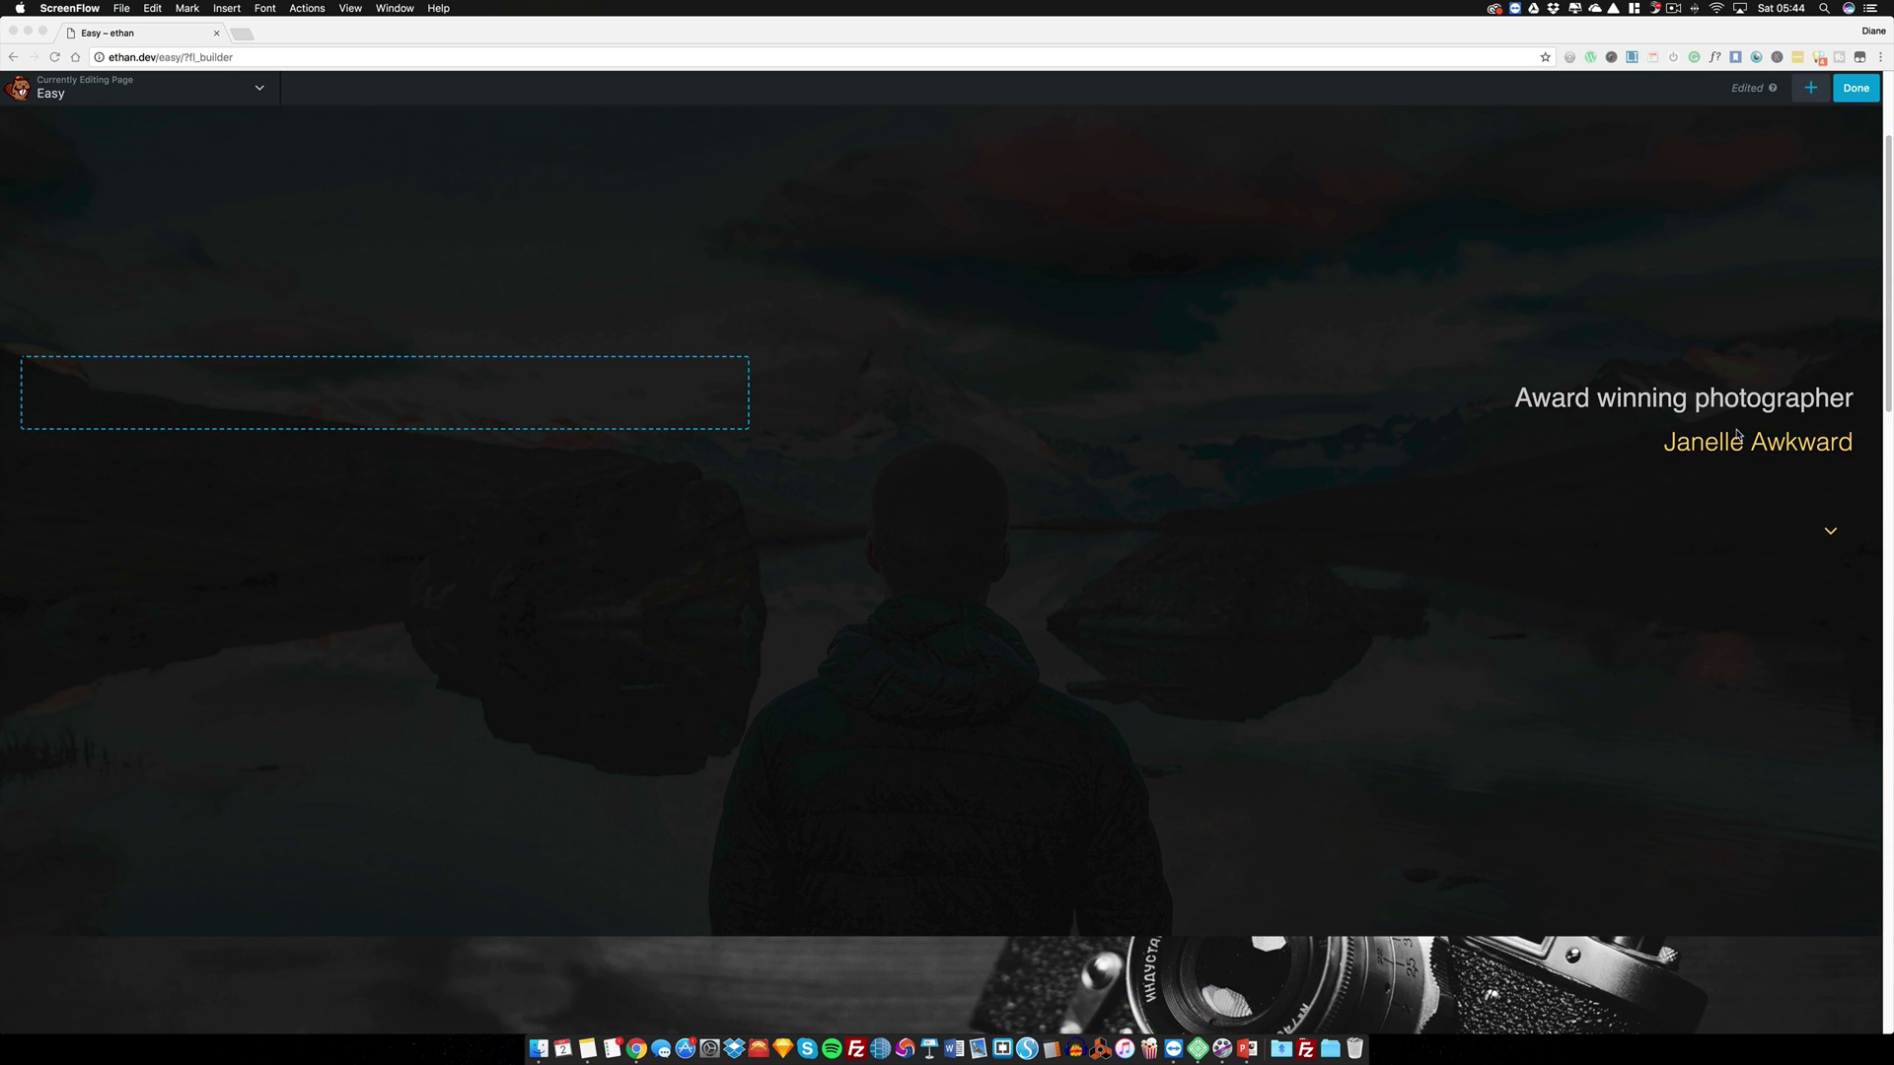
click(1519, 422)
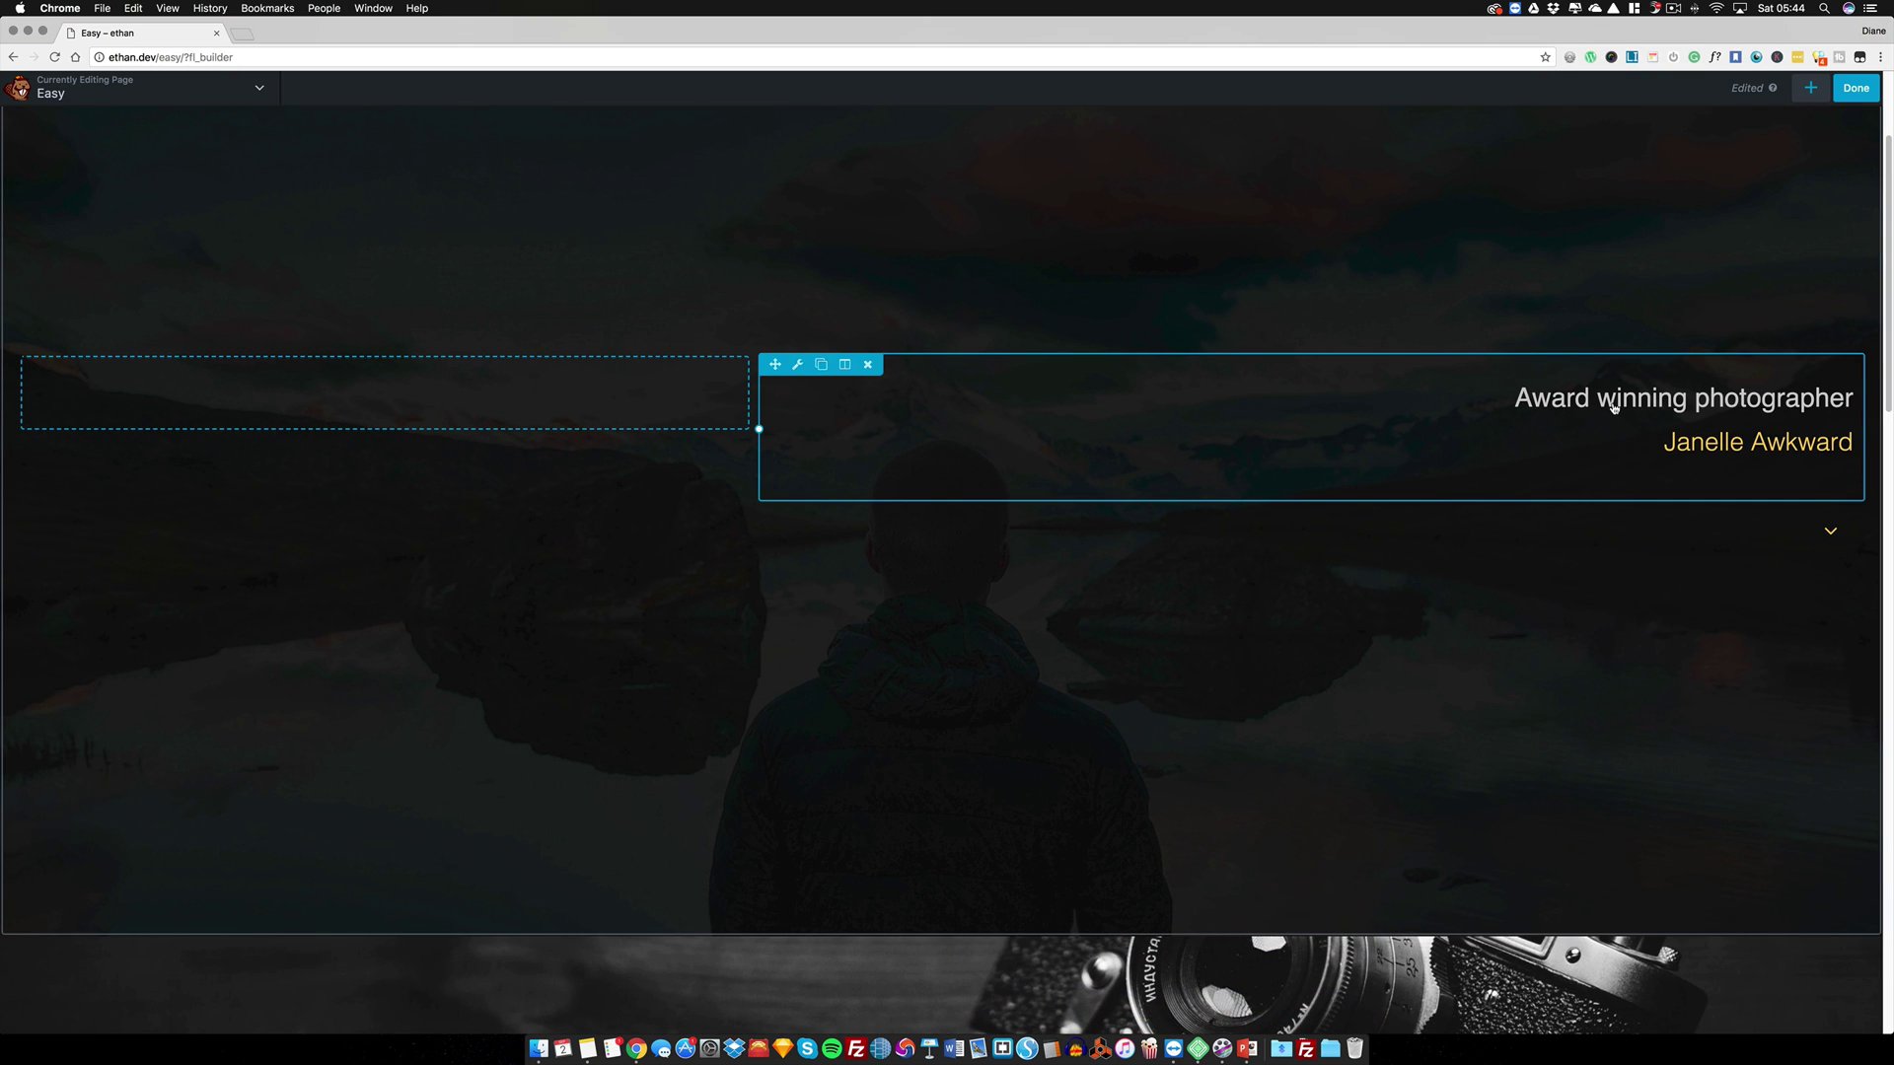
click(1562, 412)
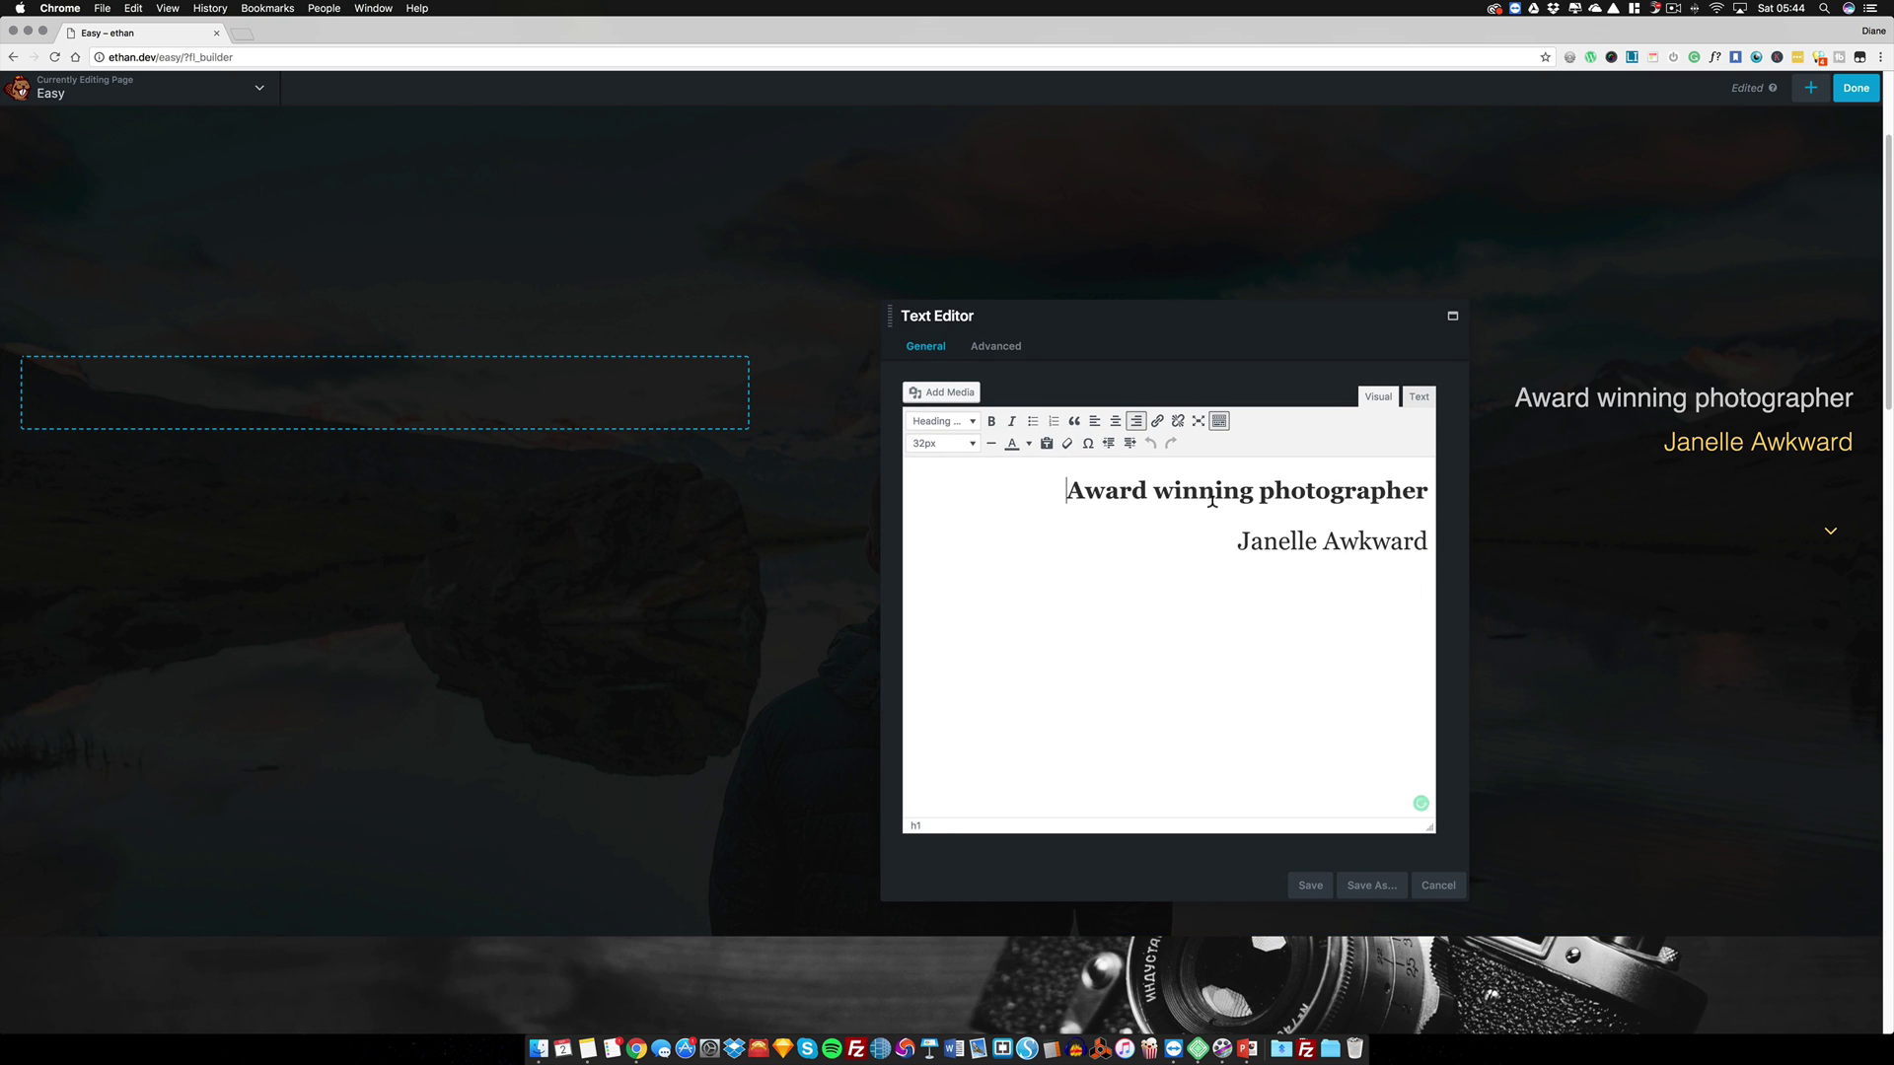
- Add 'She stinks' on a new line under the photographer's name and save the module
click(1426, 540)
key(Return)
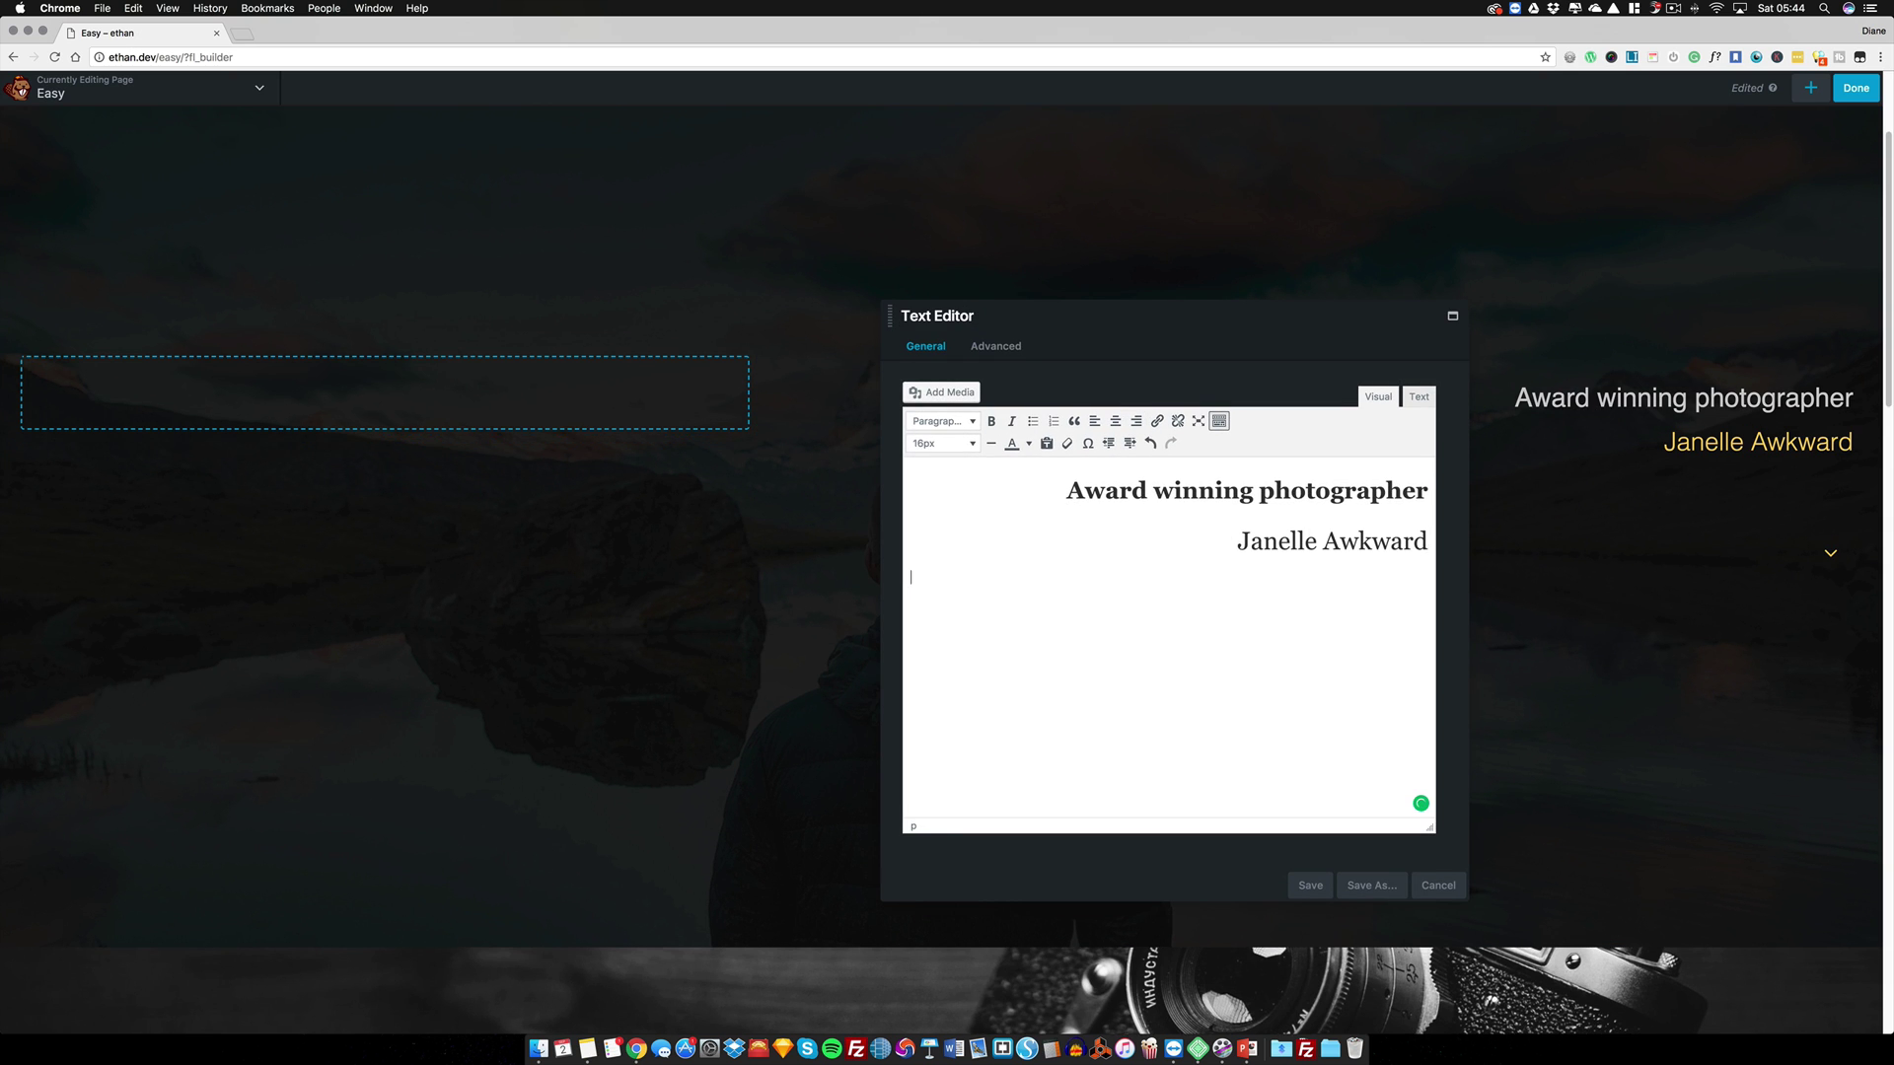
key(Return)
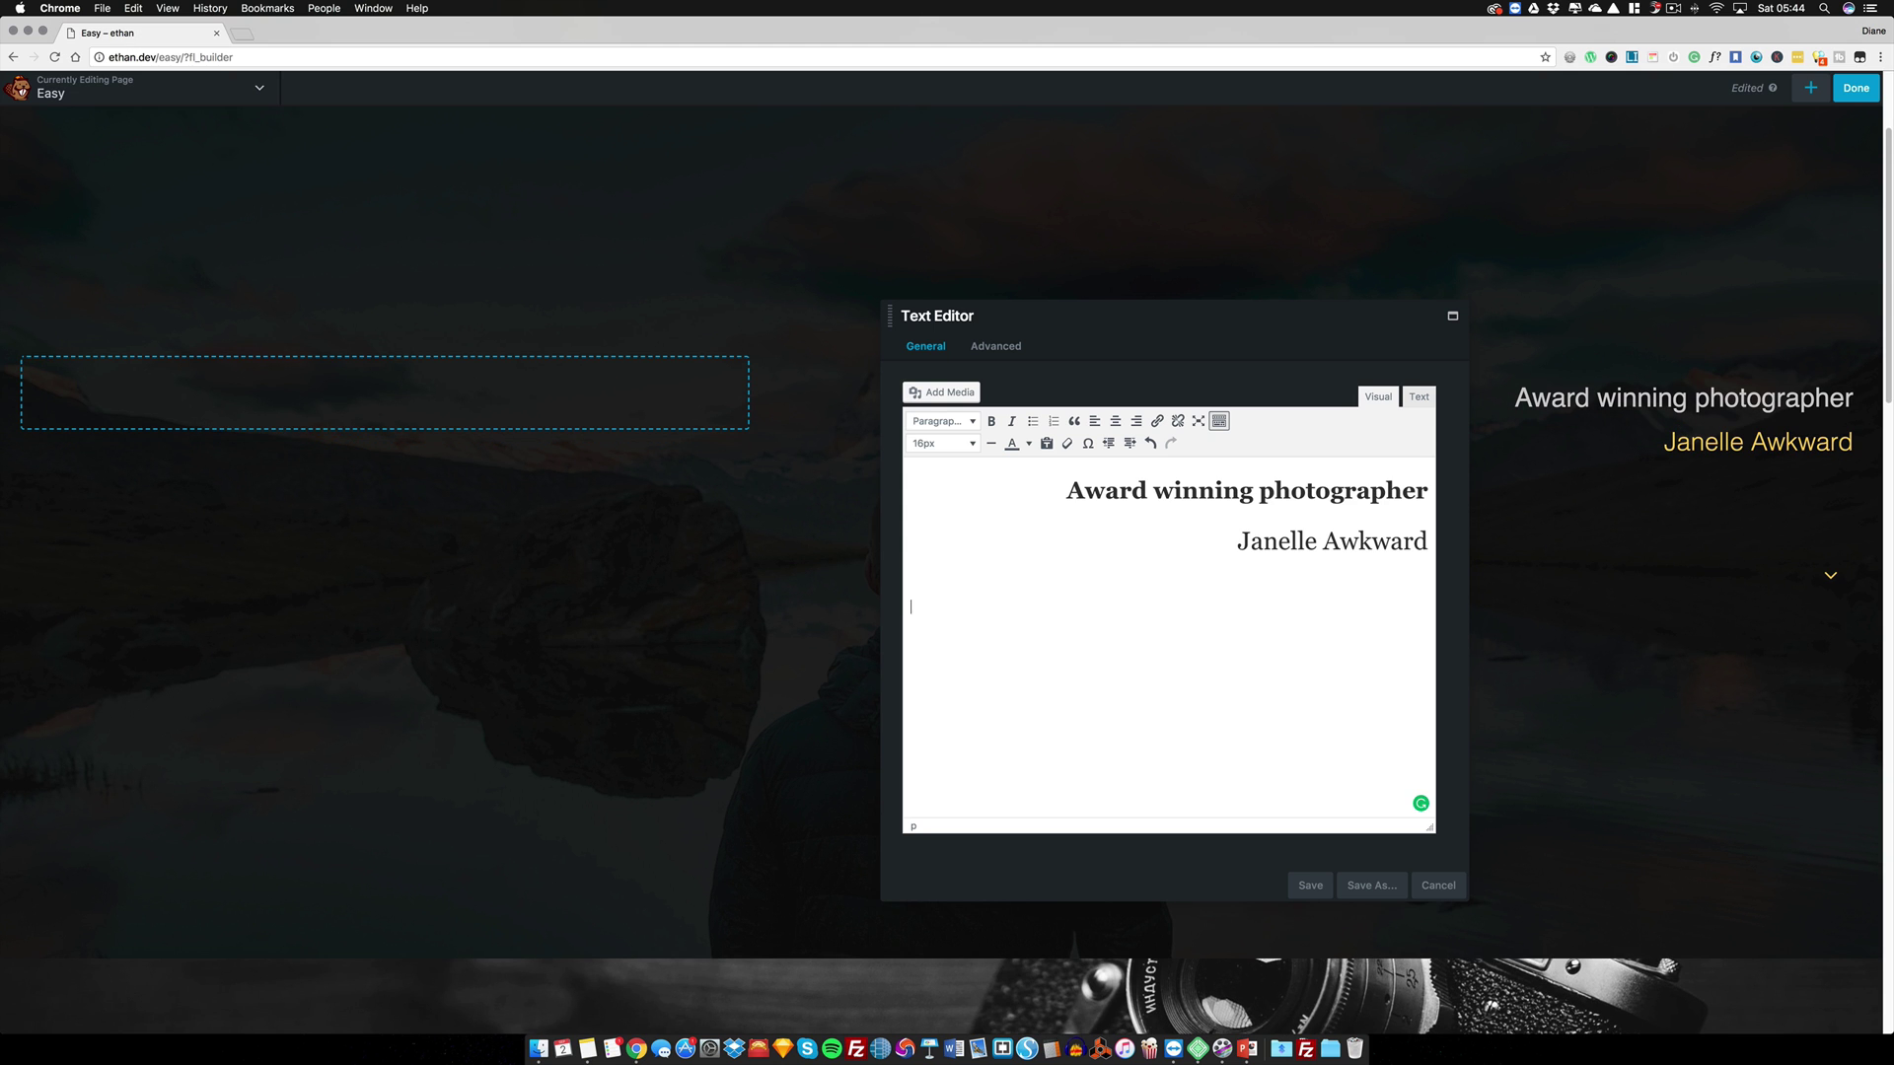
key(BackSpace)
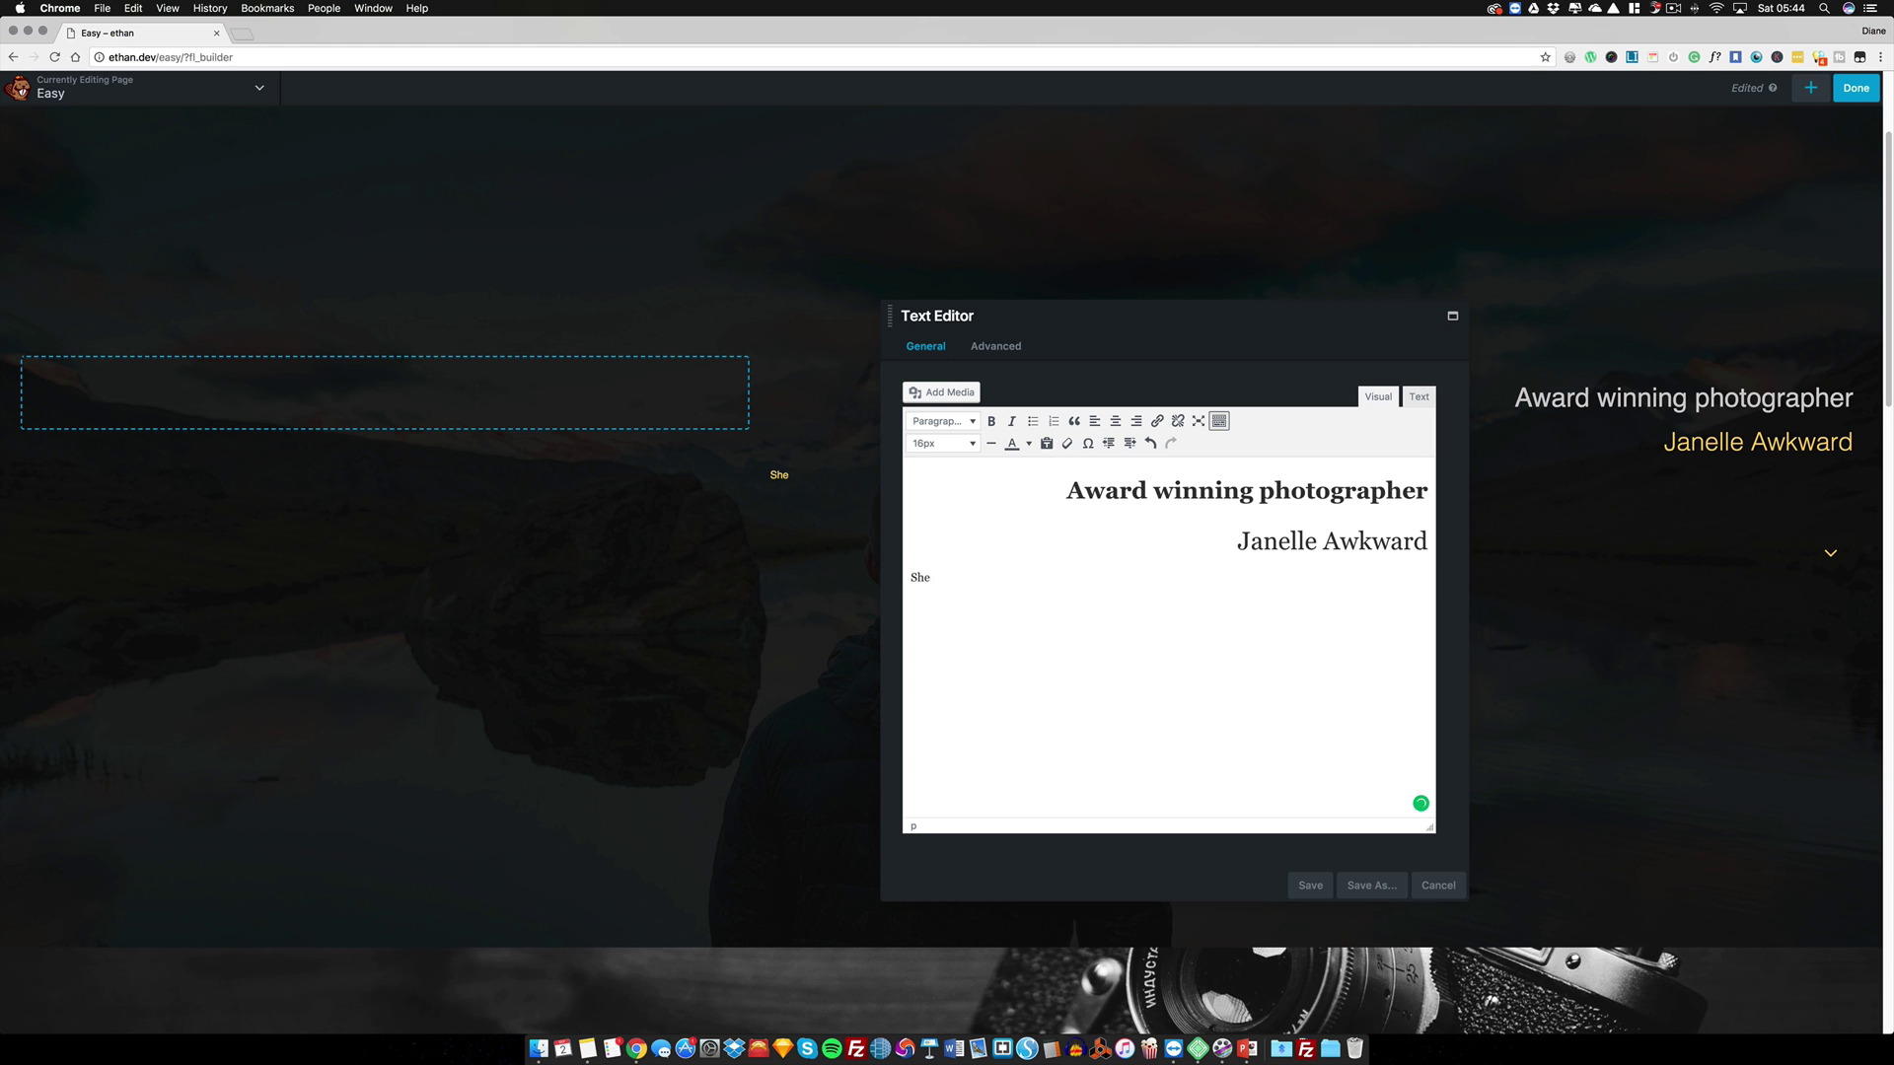
text(She stinks)
click(1323, 891)
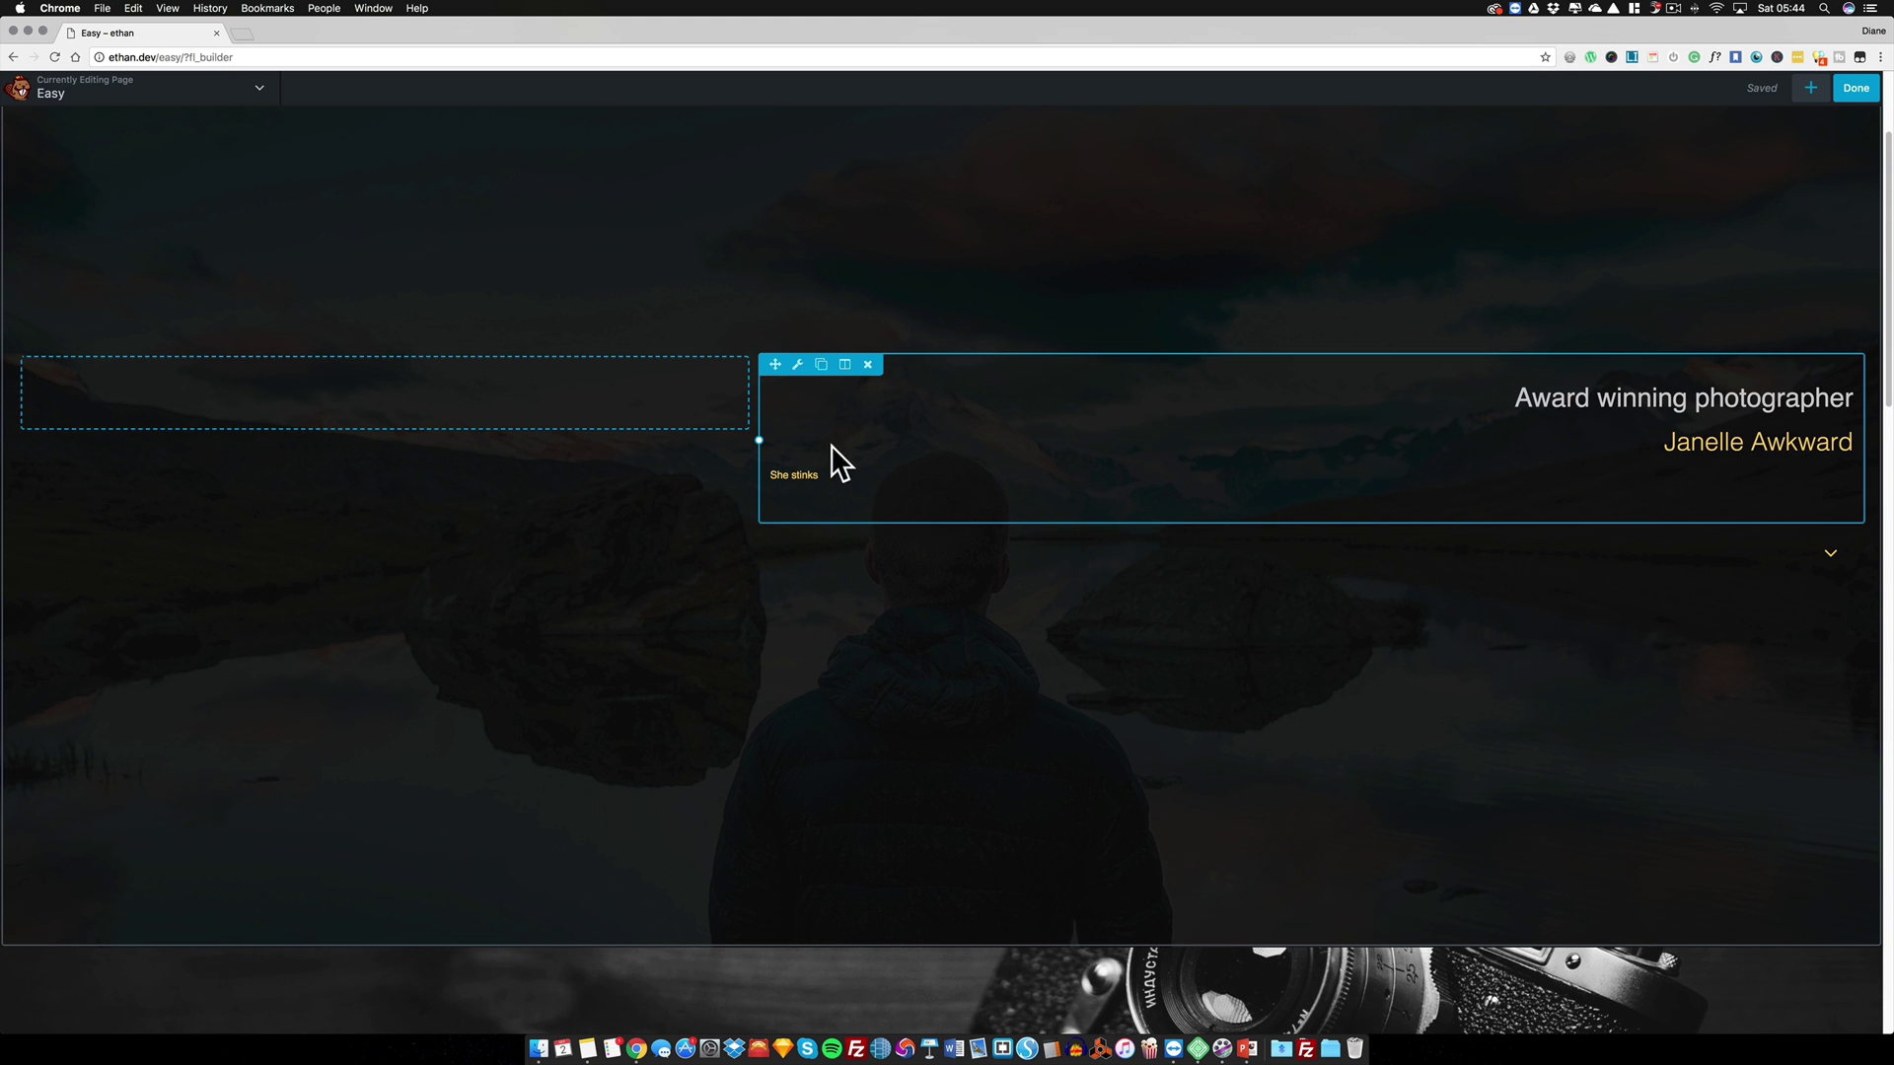
- Finish editing with Save Draft so the Easy page edits are drafted and the builder closes
scroll(851, 446, down, 2)
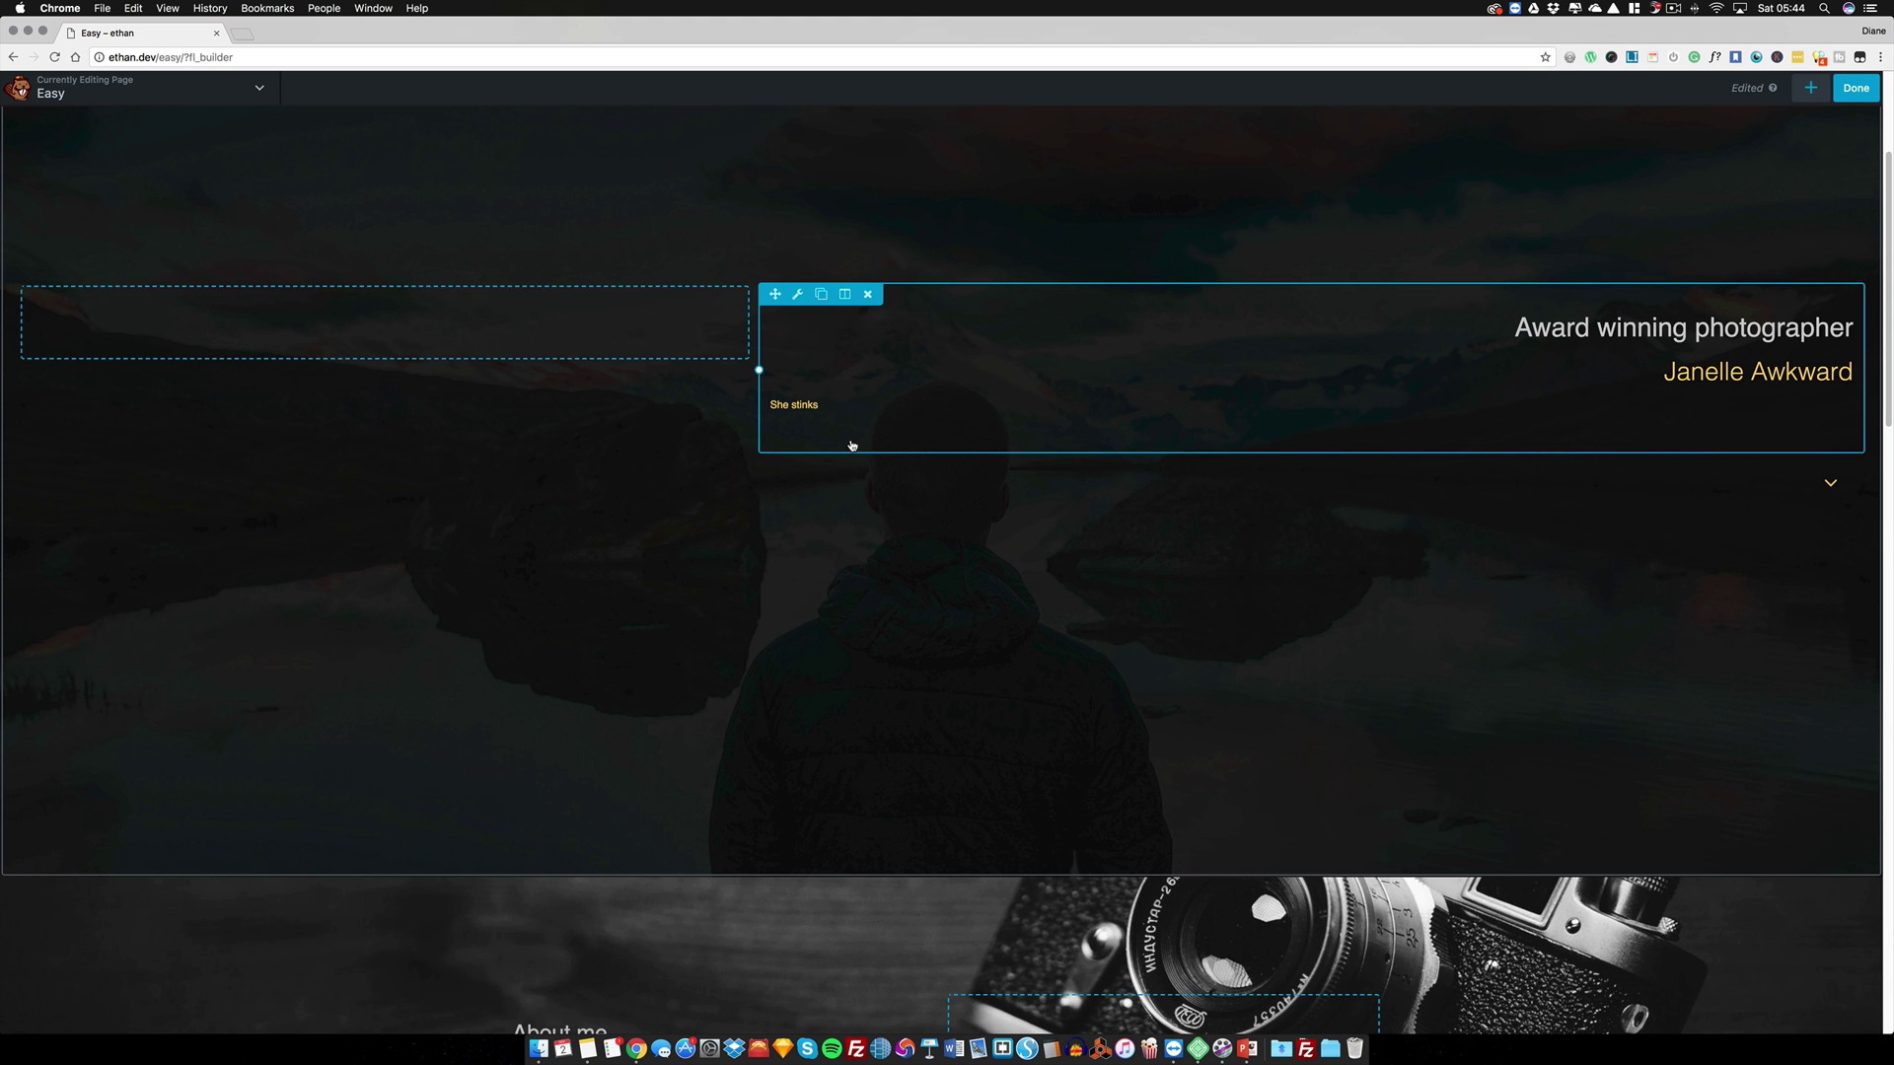
scroll(852, 445, down, 5)
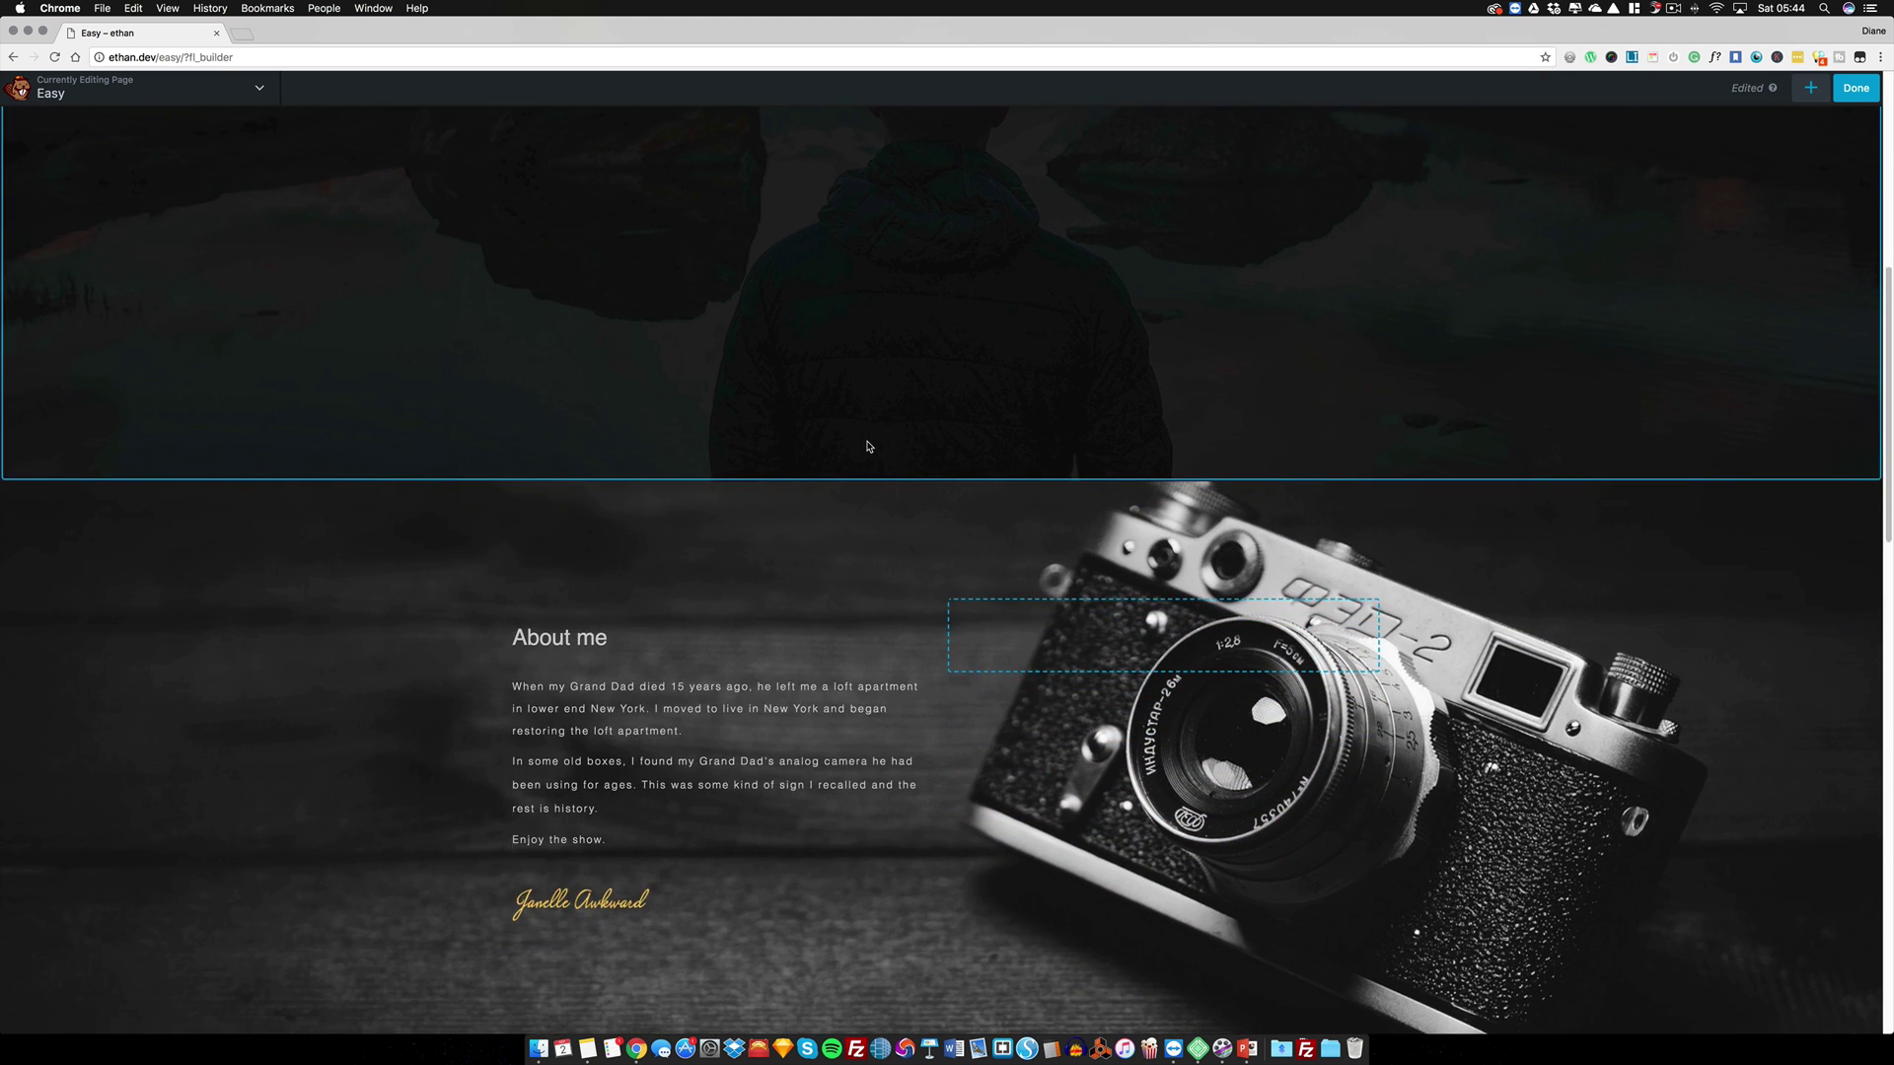
scroll(858, 446, up, 4)
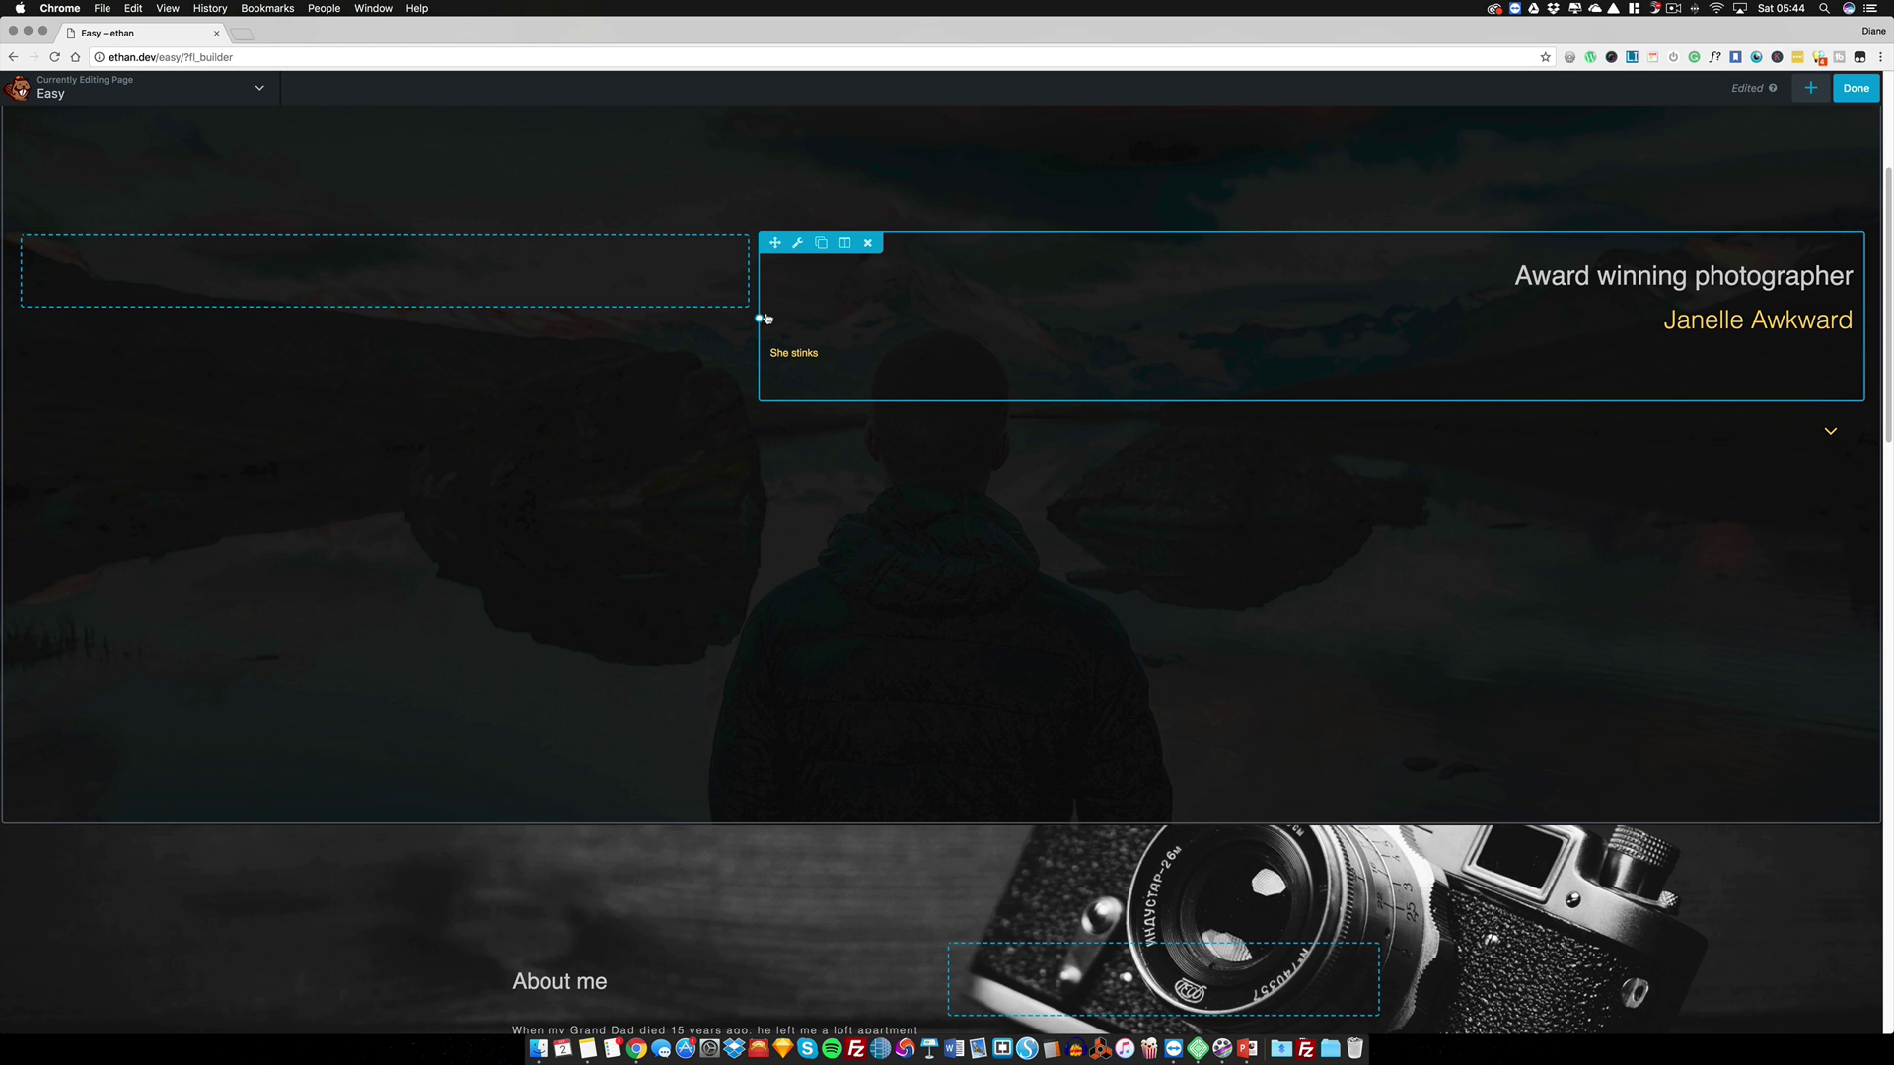
scroll(857, 341, up, 1)
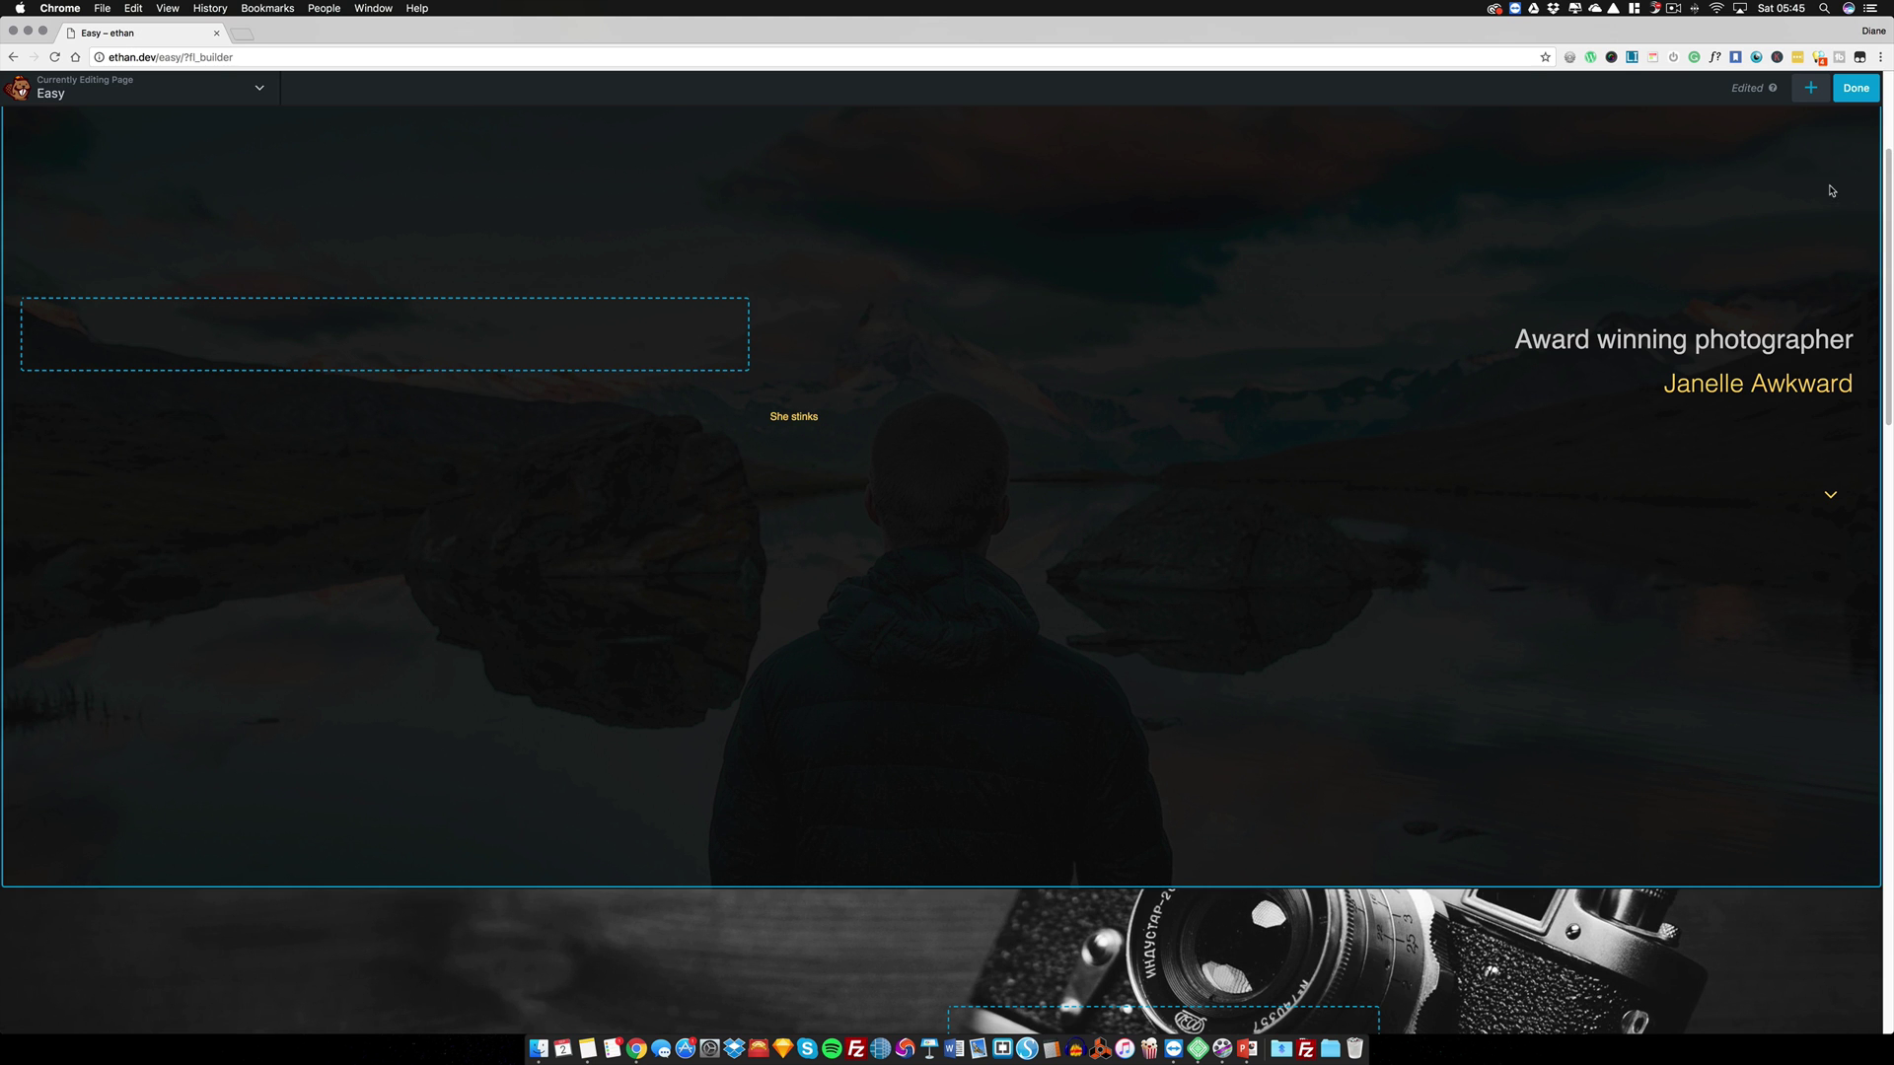
click(1856, 91)
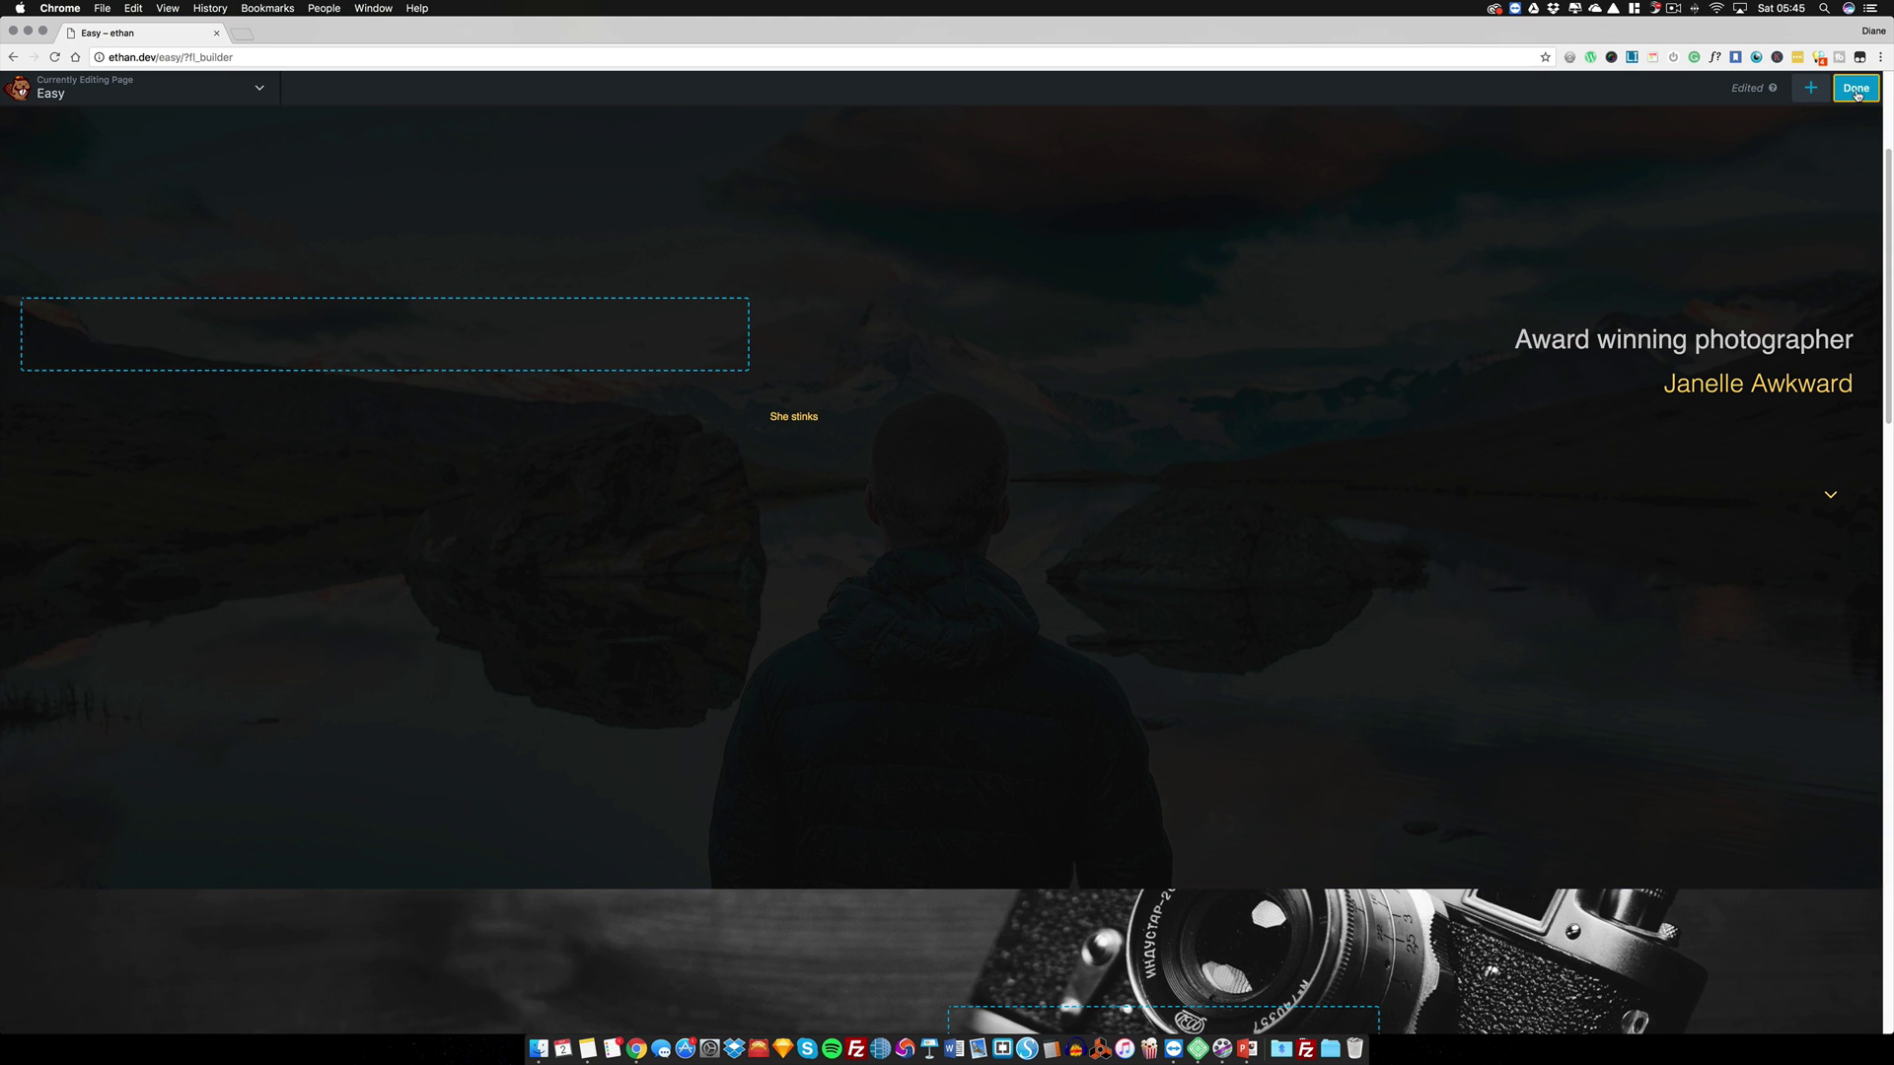
click(1714, 90)
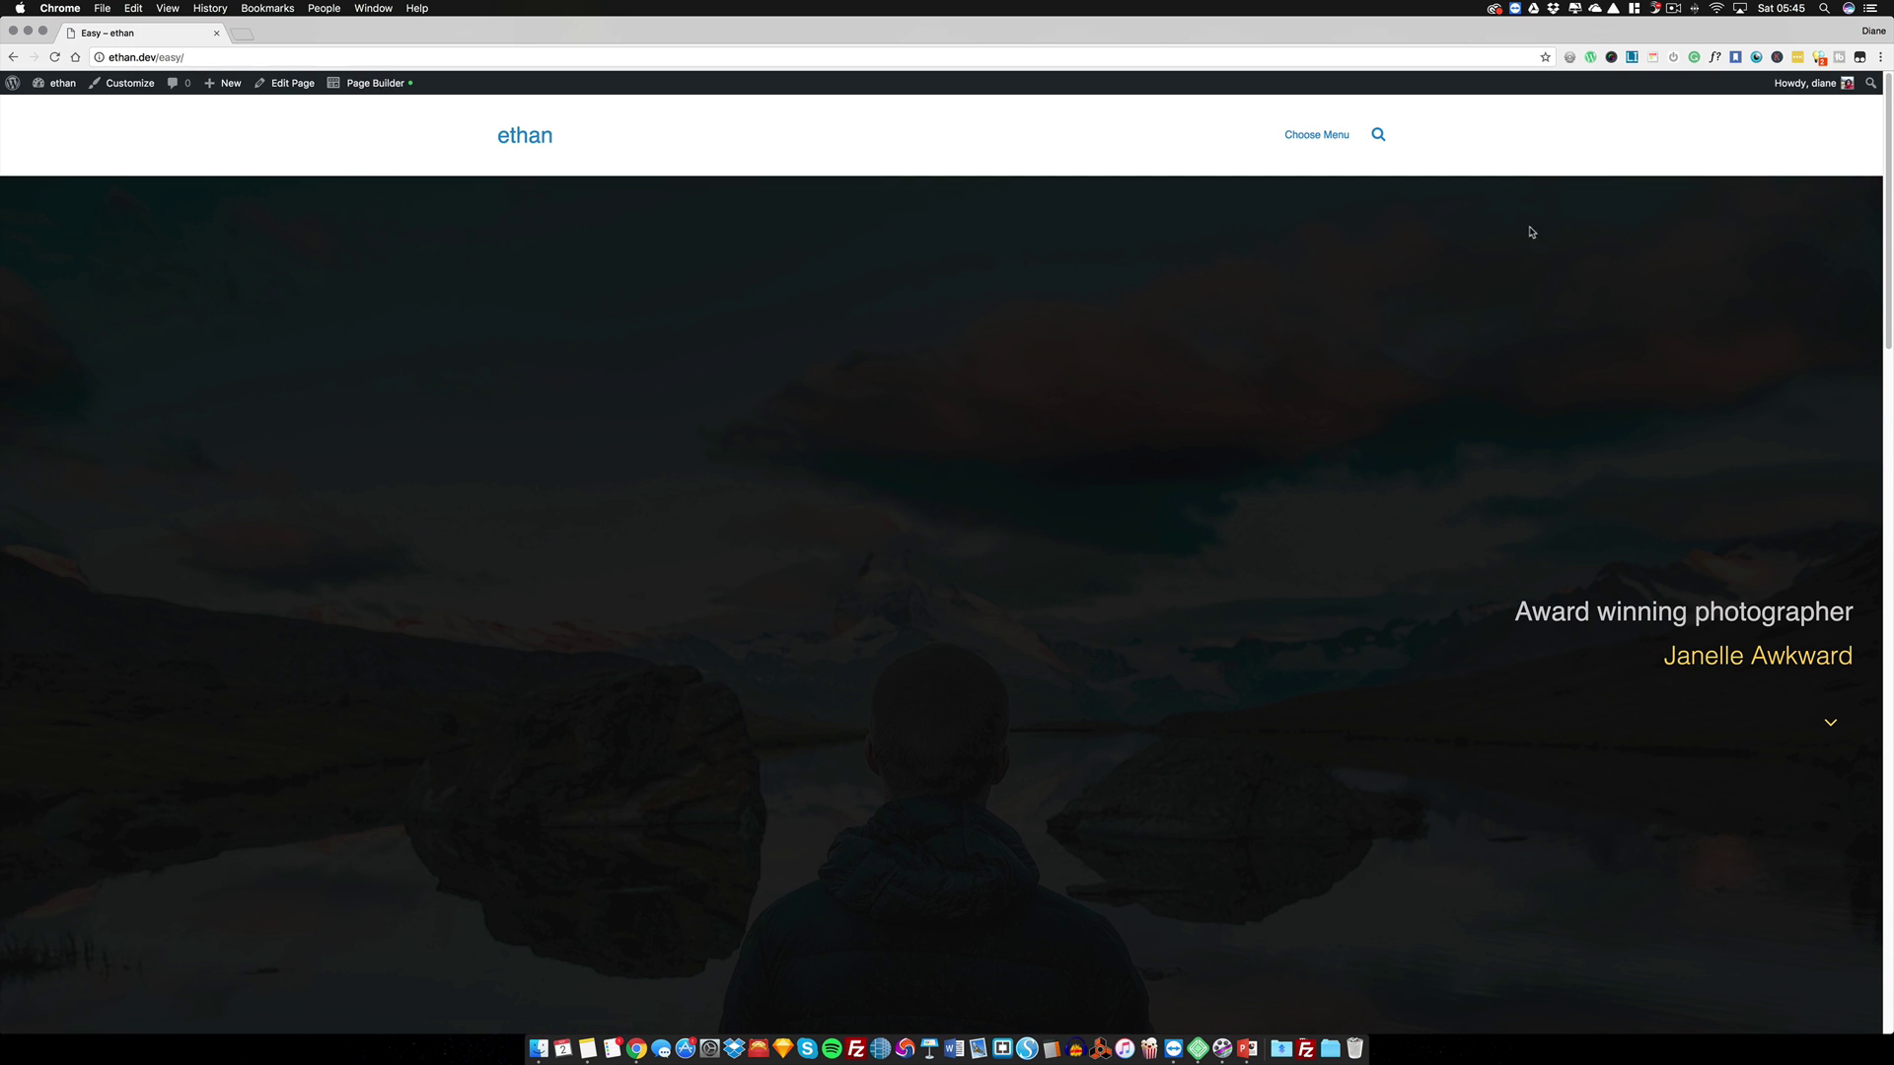
- Scroll the live Easy page to the footer and back, then relaunch it in Page Builder
scroll(1137, 411, down, 3)
scroll(951, 487, down, 10)
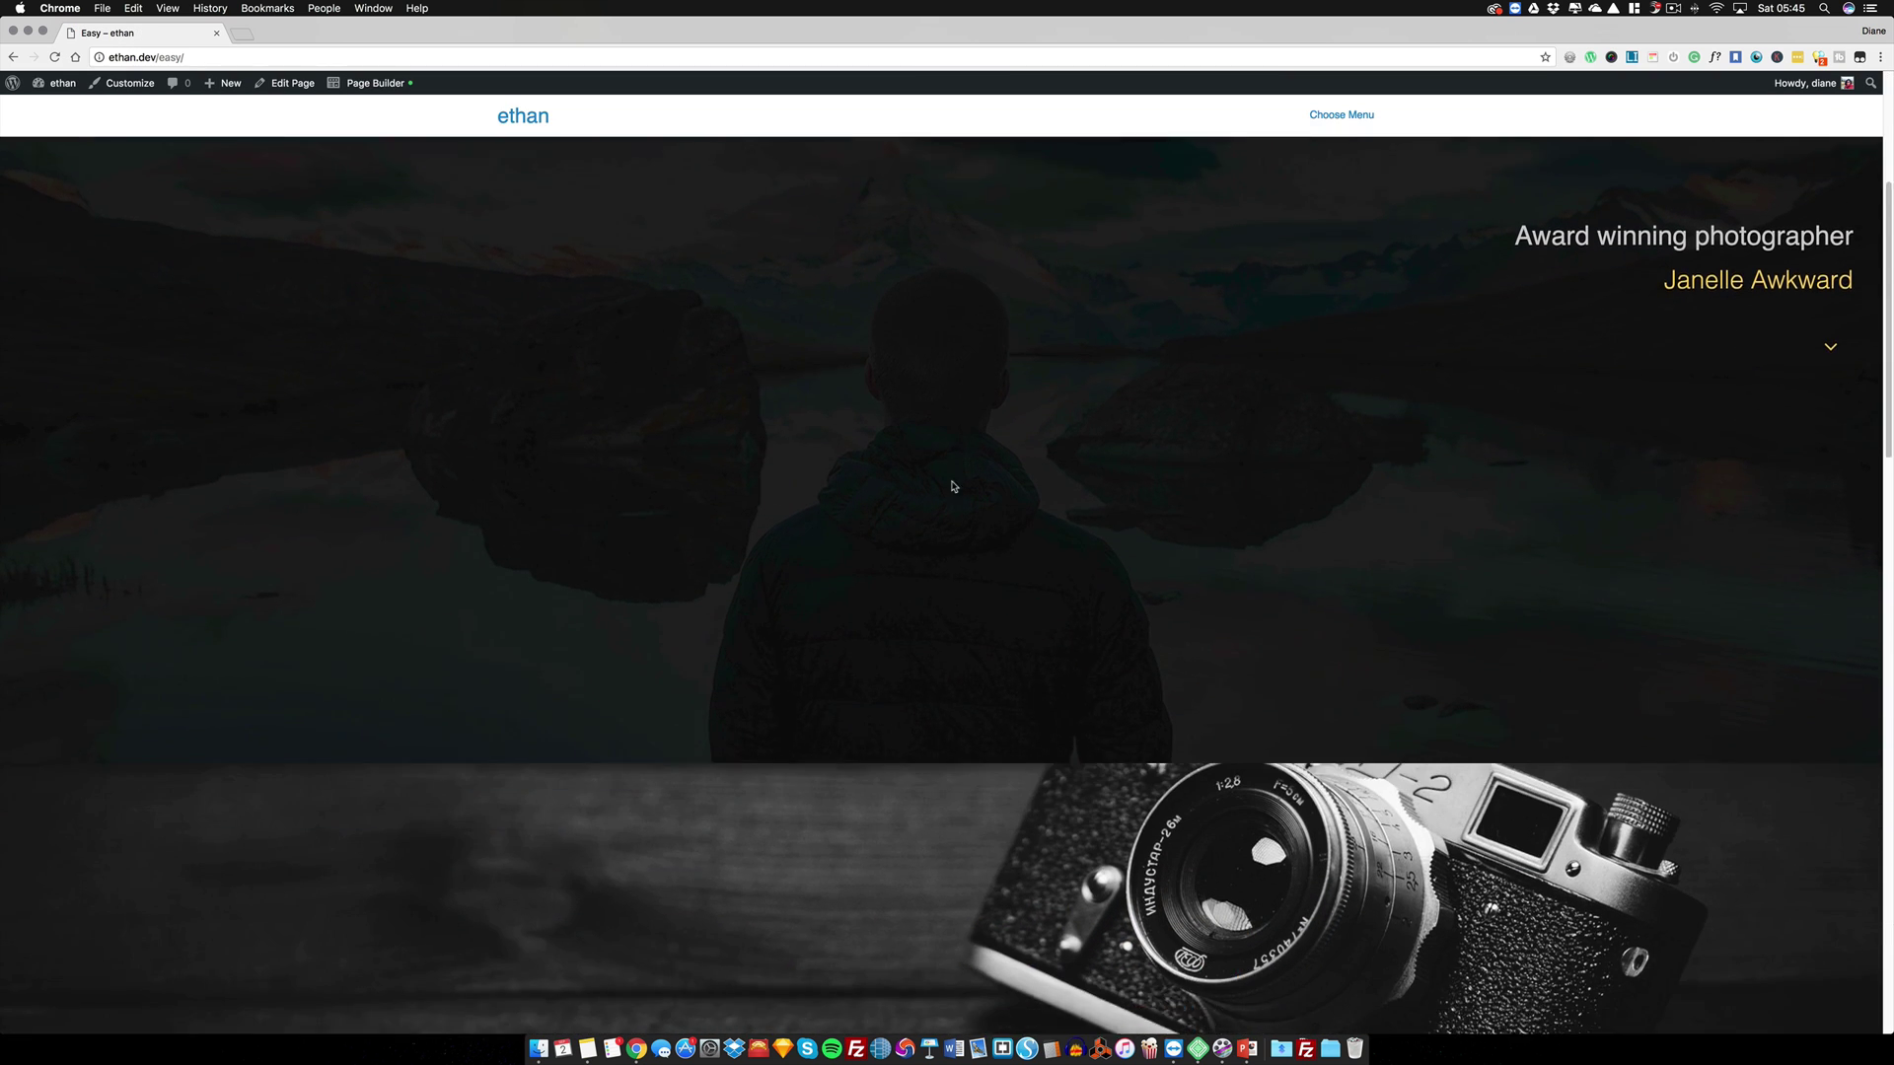
scroll(708, 381, down, 5)
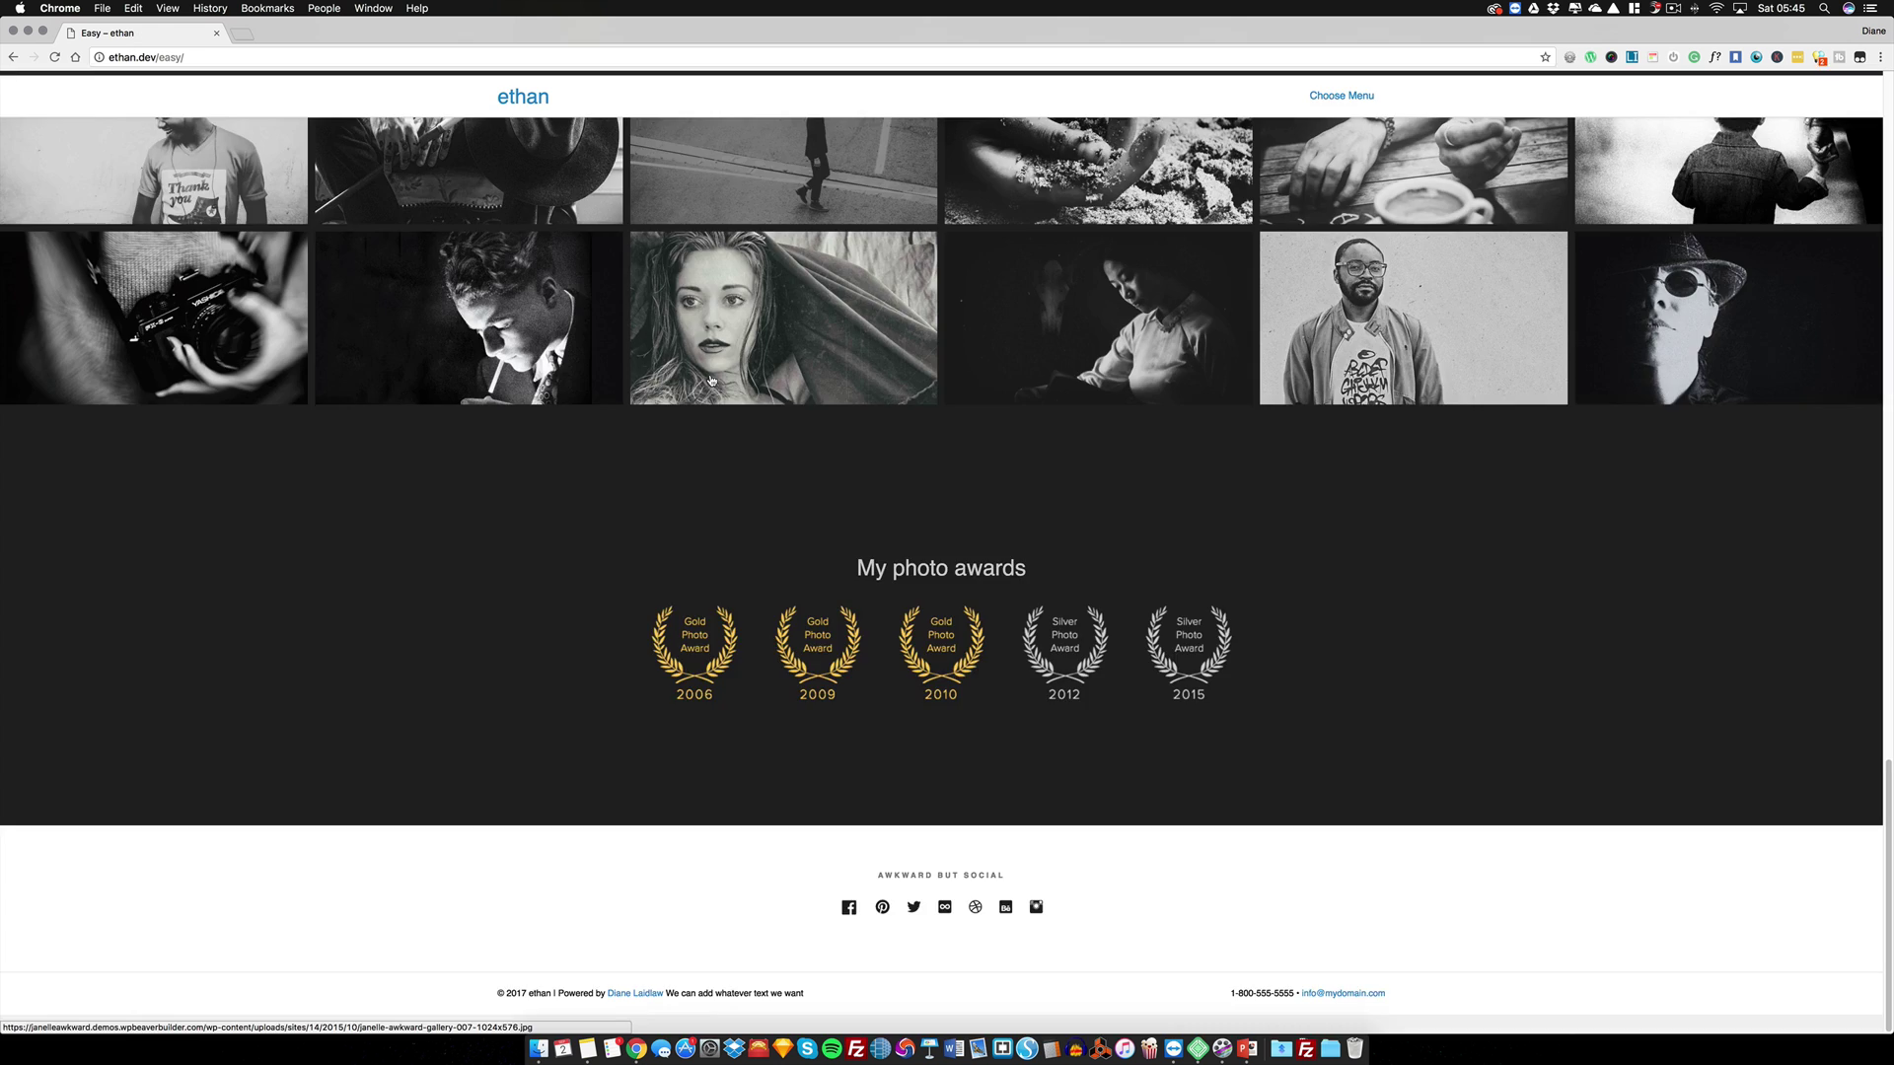
scroll(709, 381, up, 20)
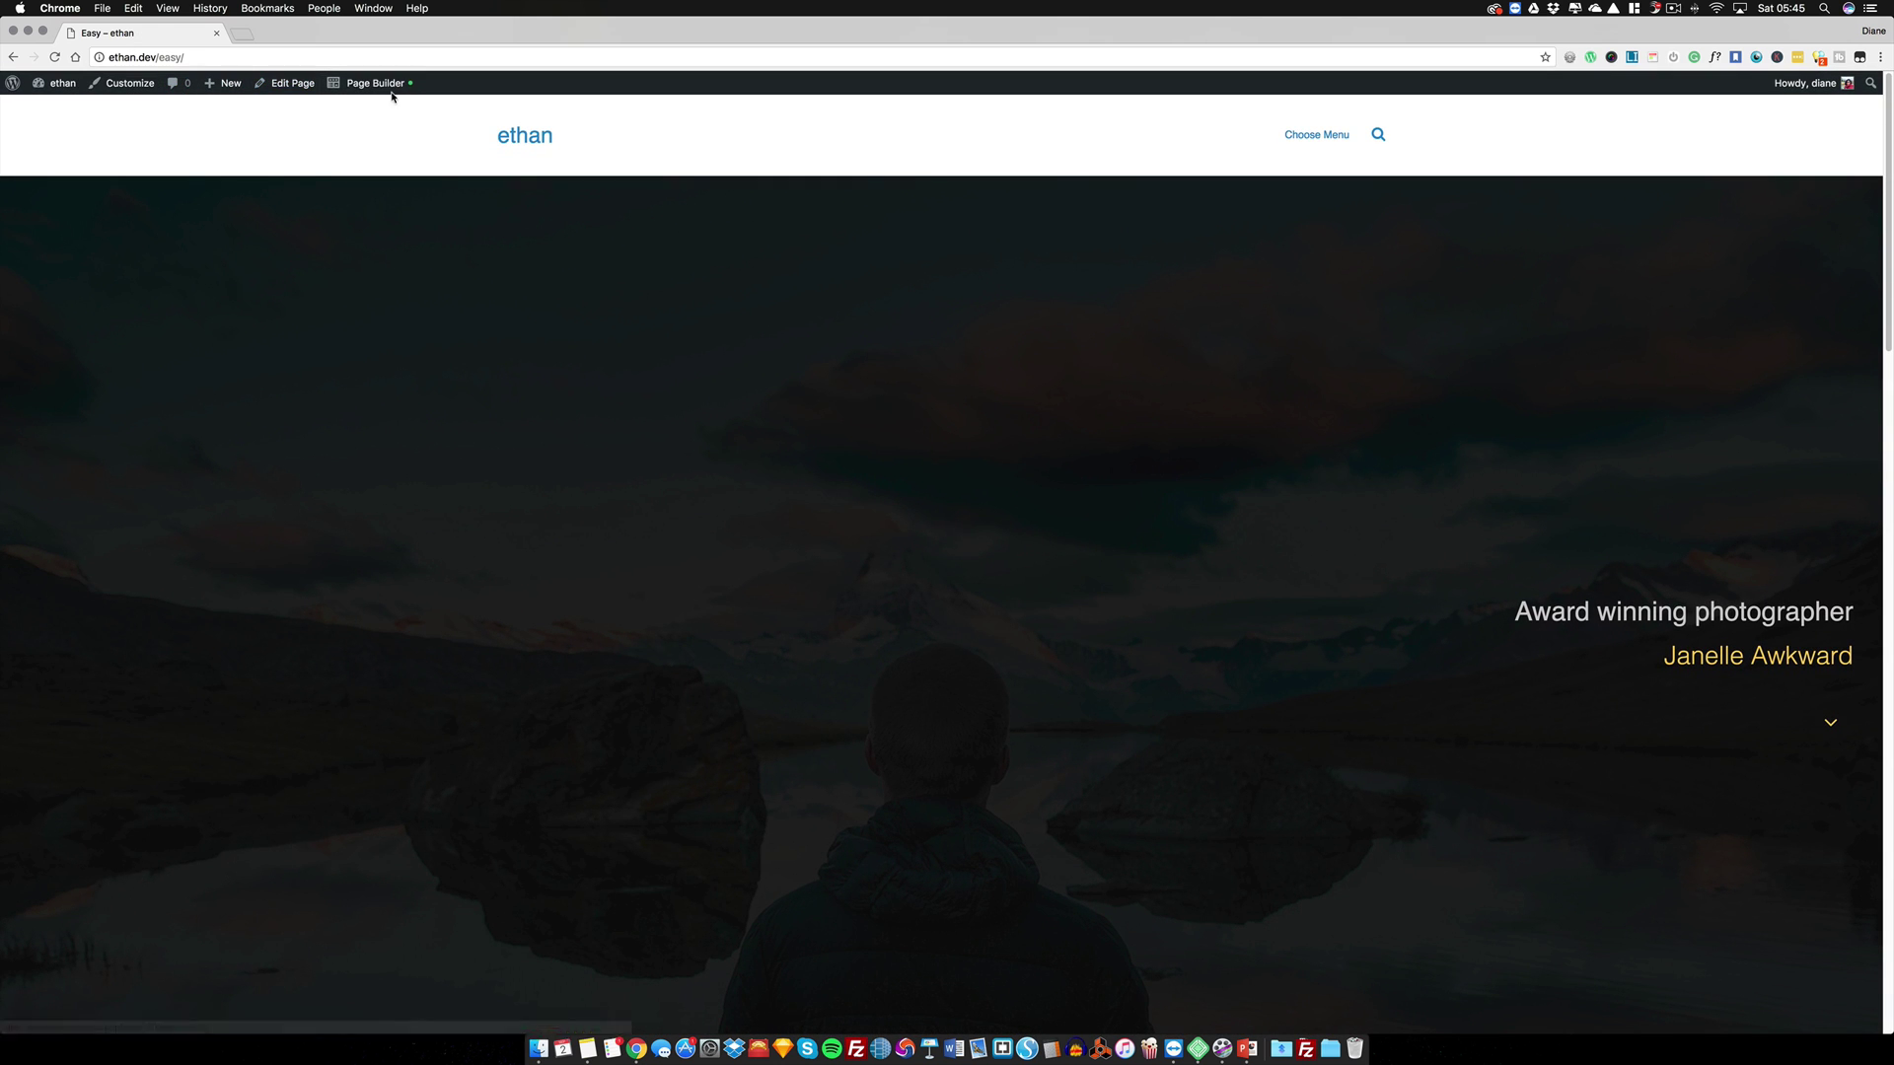
click(370, 83)
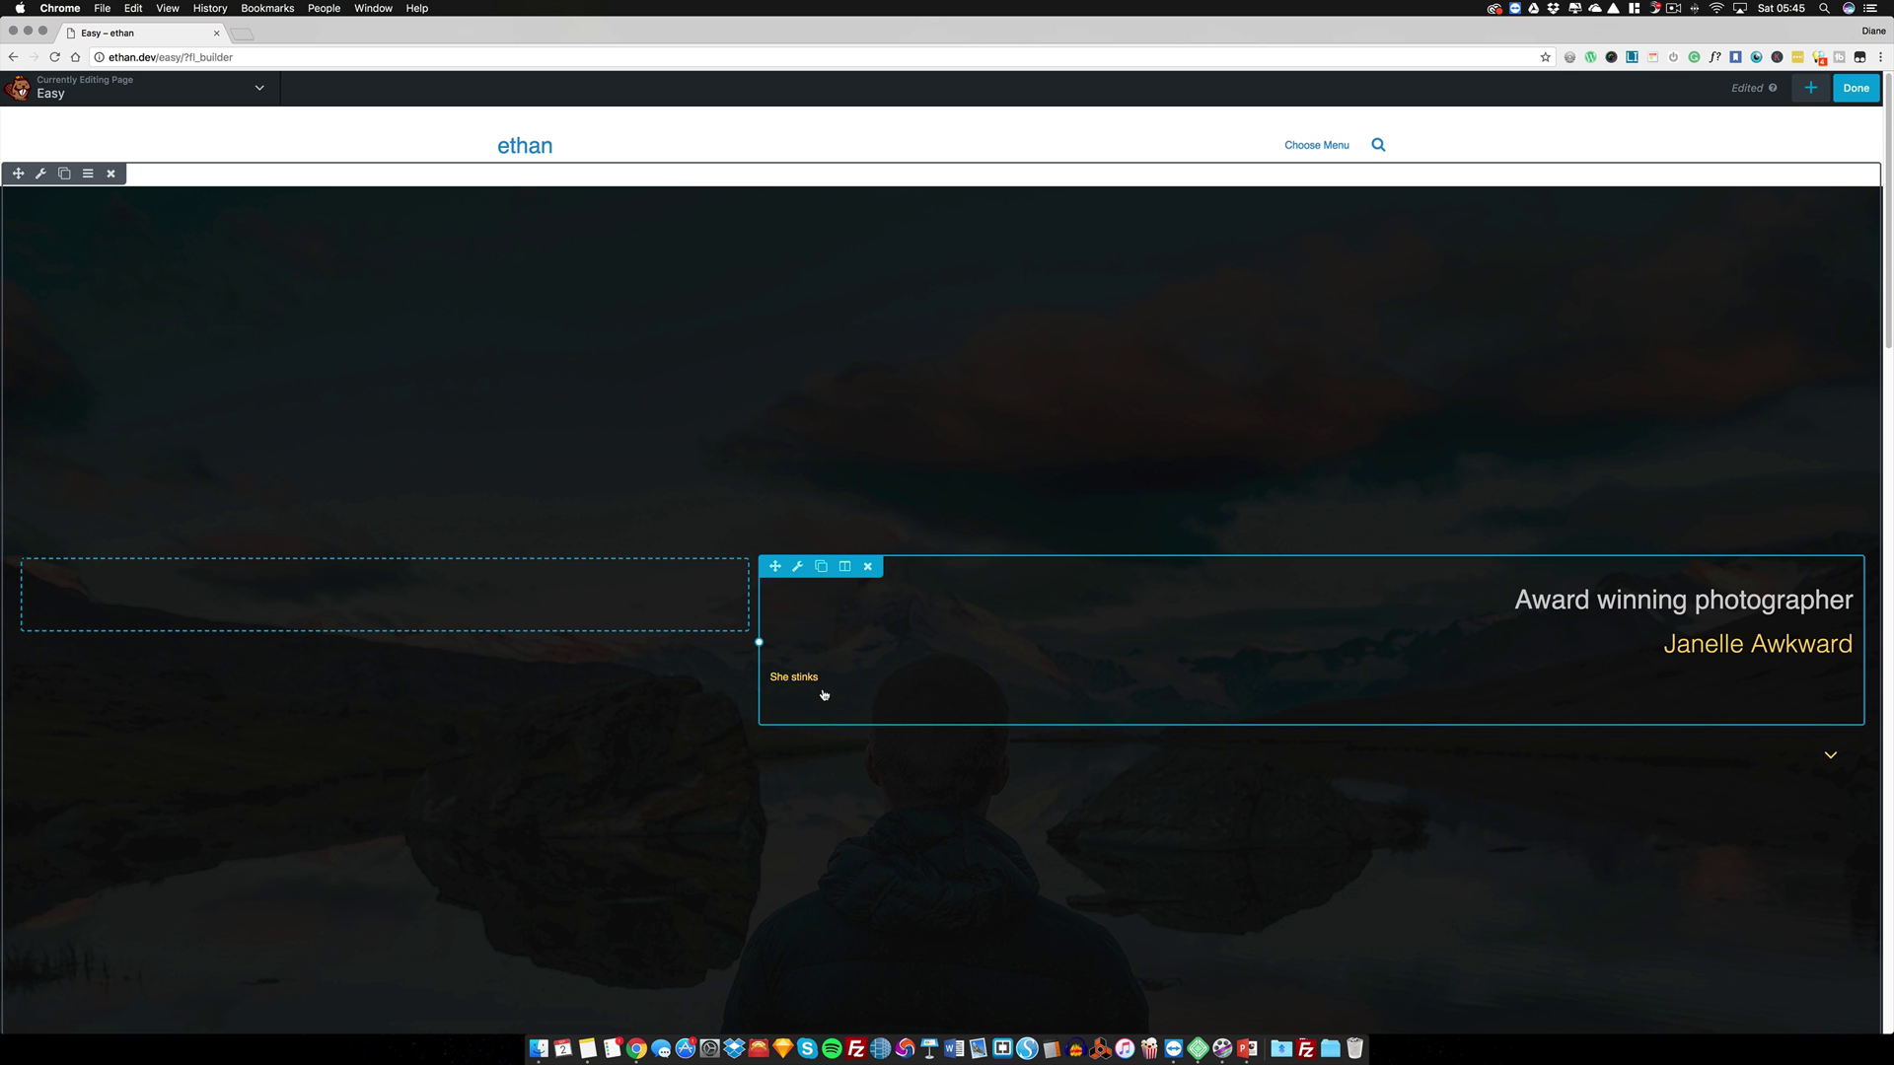
- Cancel the finishing options and reopen the hero text module's Text Editor
scroll(833, 661, down, 2)
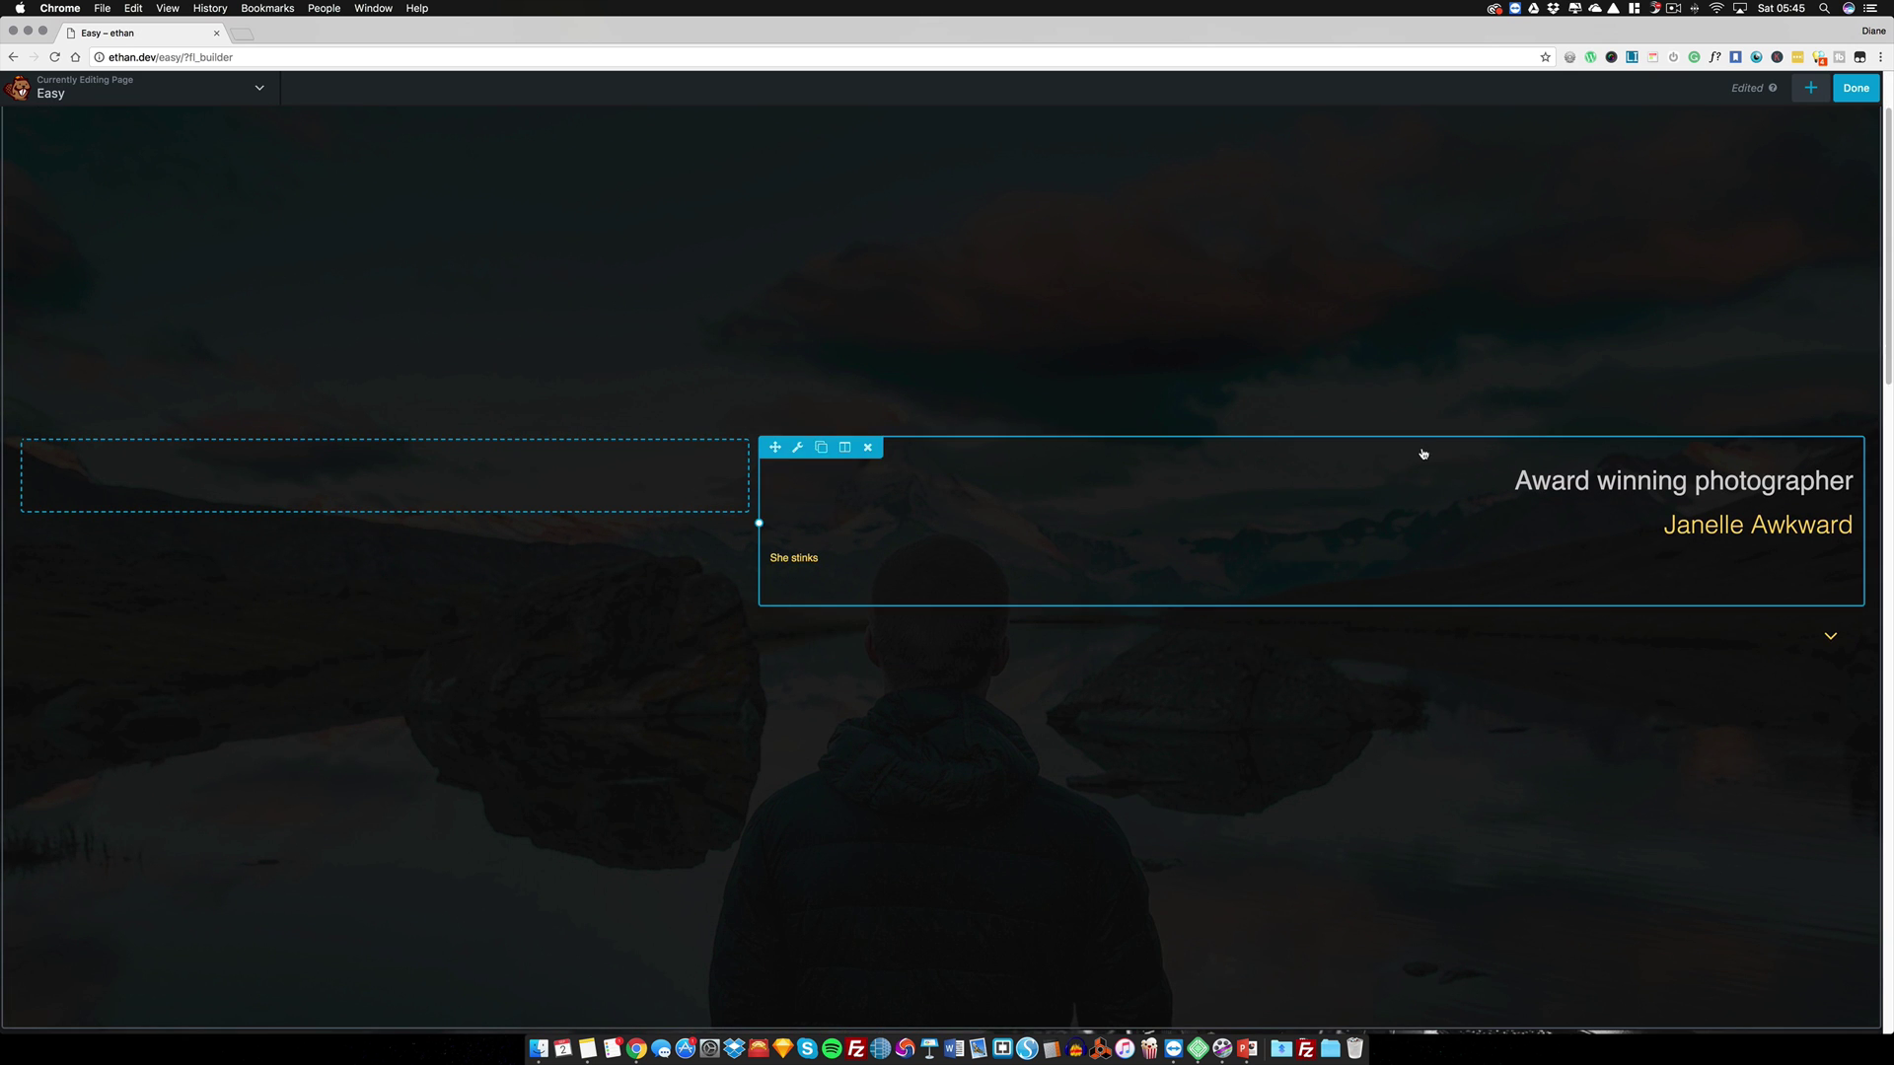
click(1855, 88)
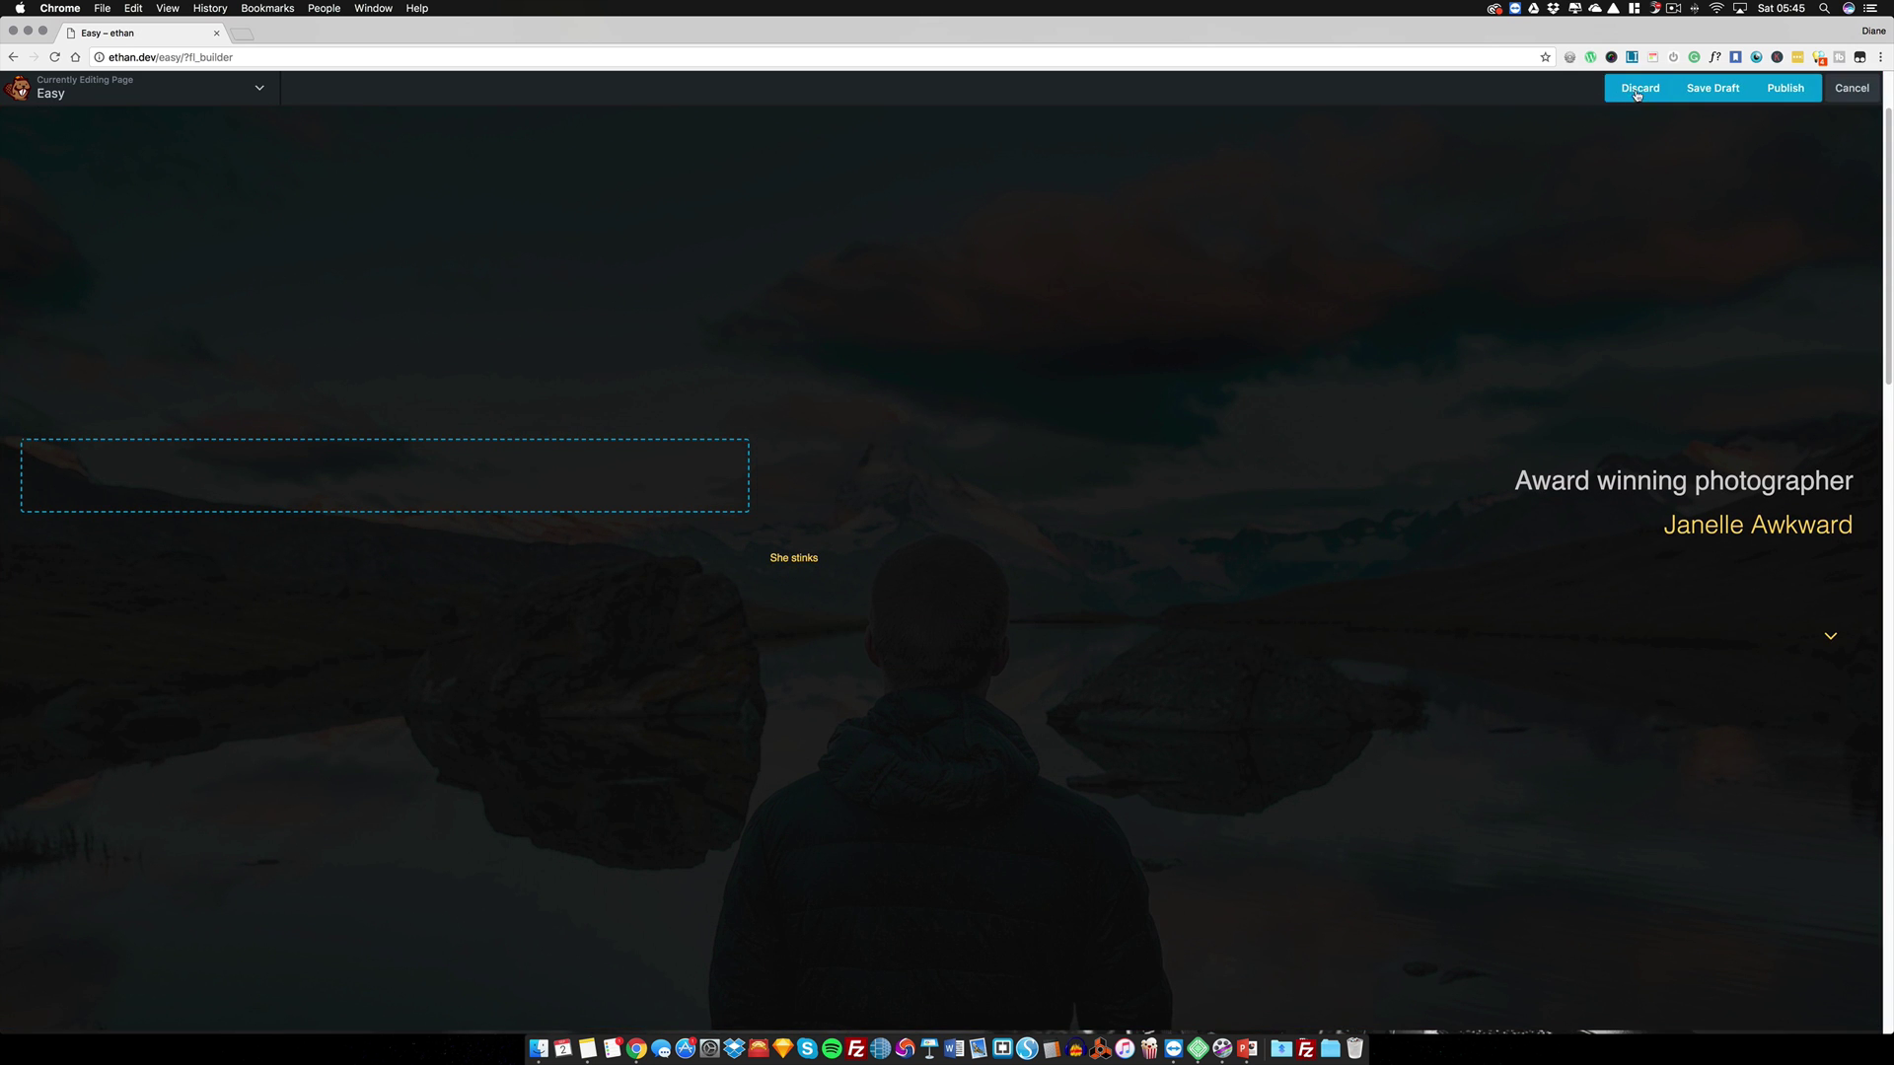
click(1423, 589)
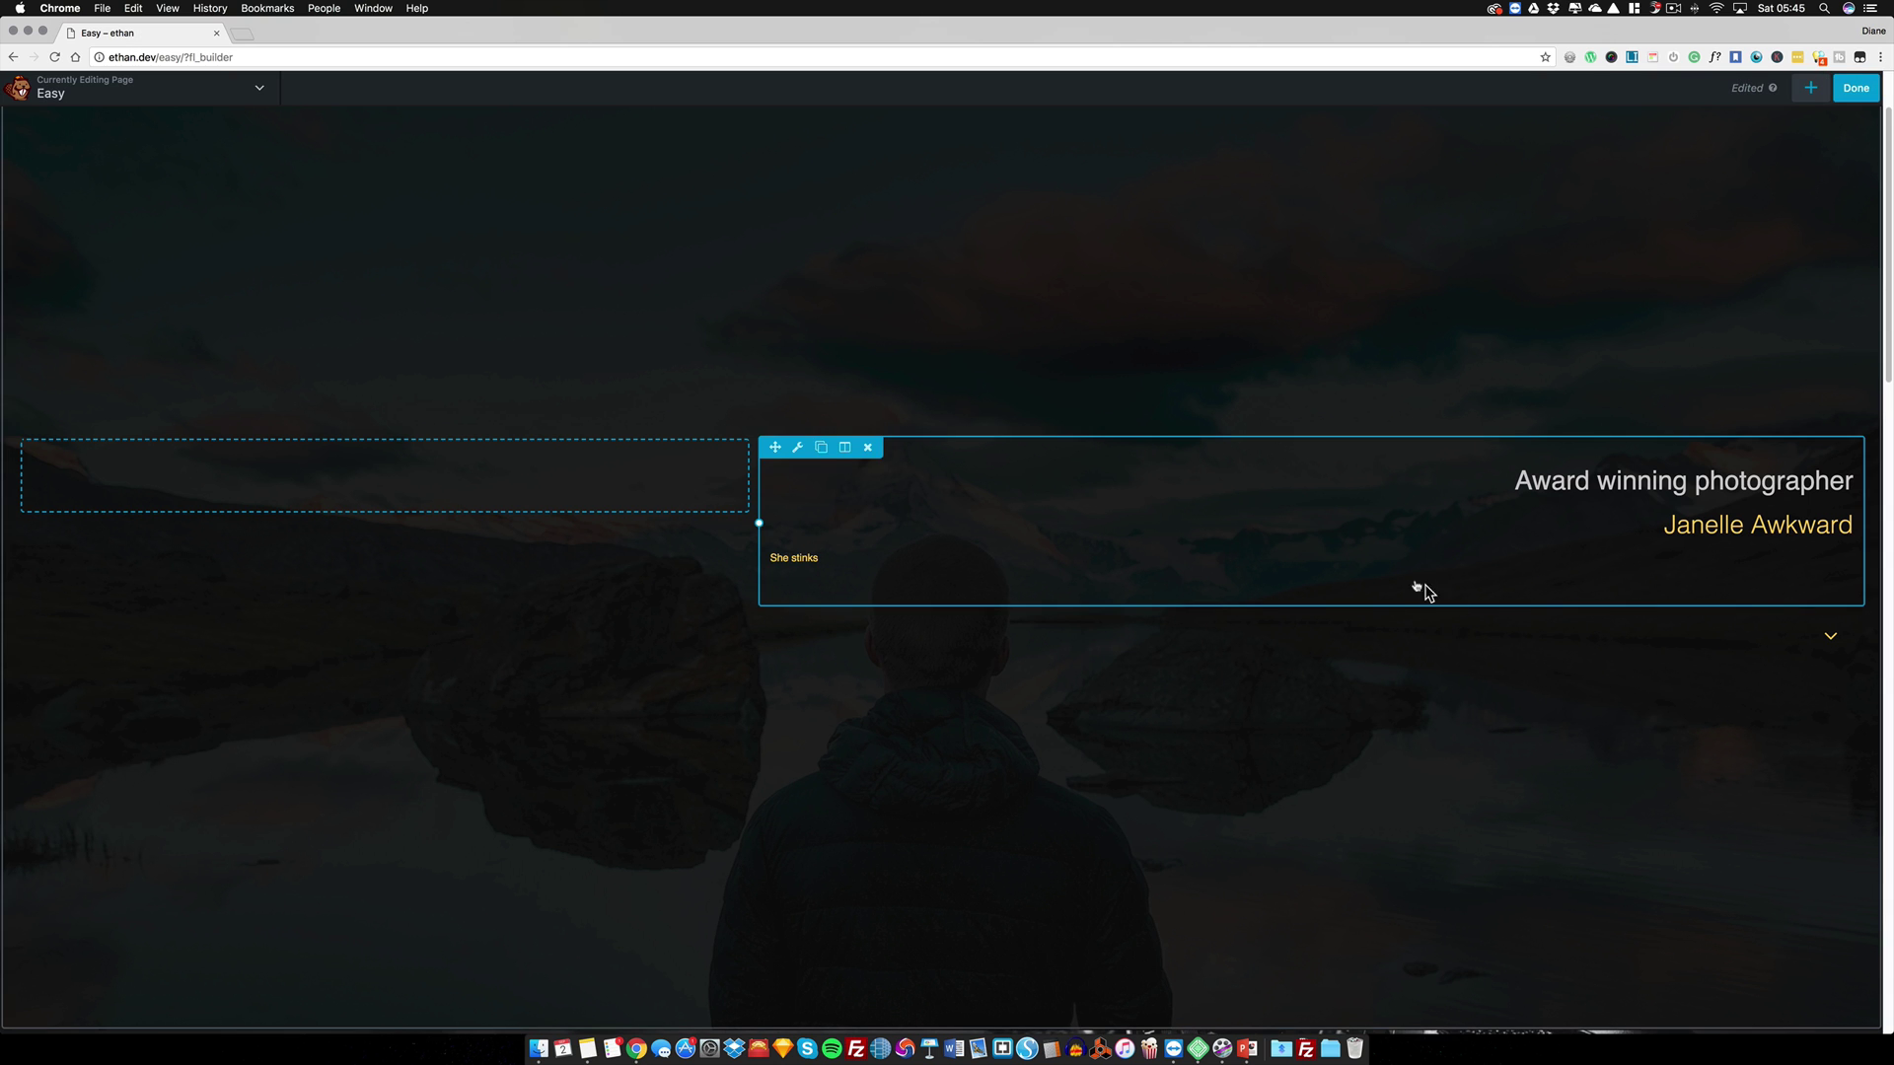
click(1306, 562)
- Edit the extra hero line to 'She stink' with a 'Not Really' line below, and save
click(1012, 584)
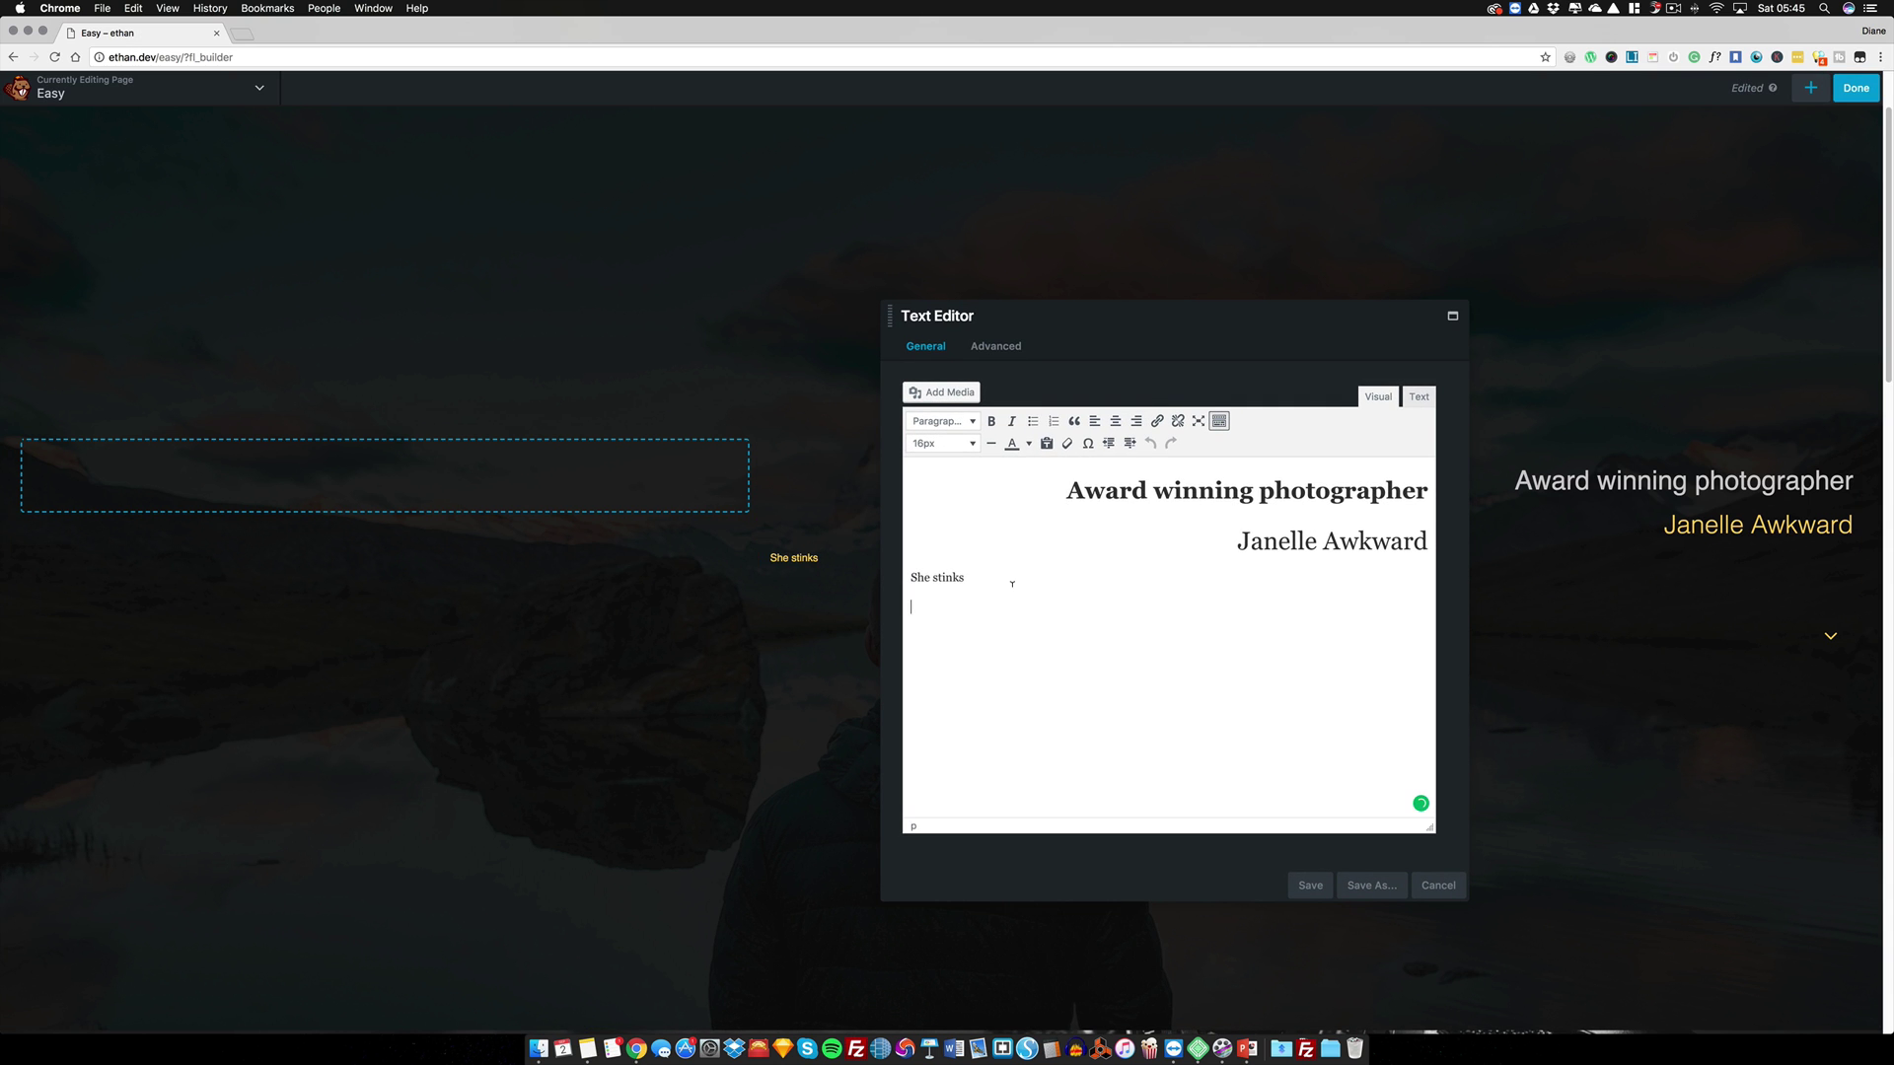
key(BackSpace)
text(, nope)
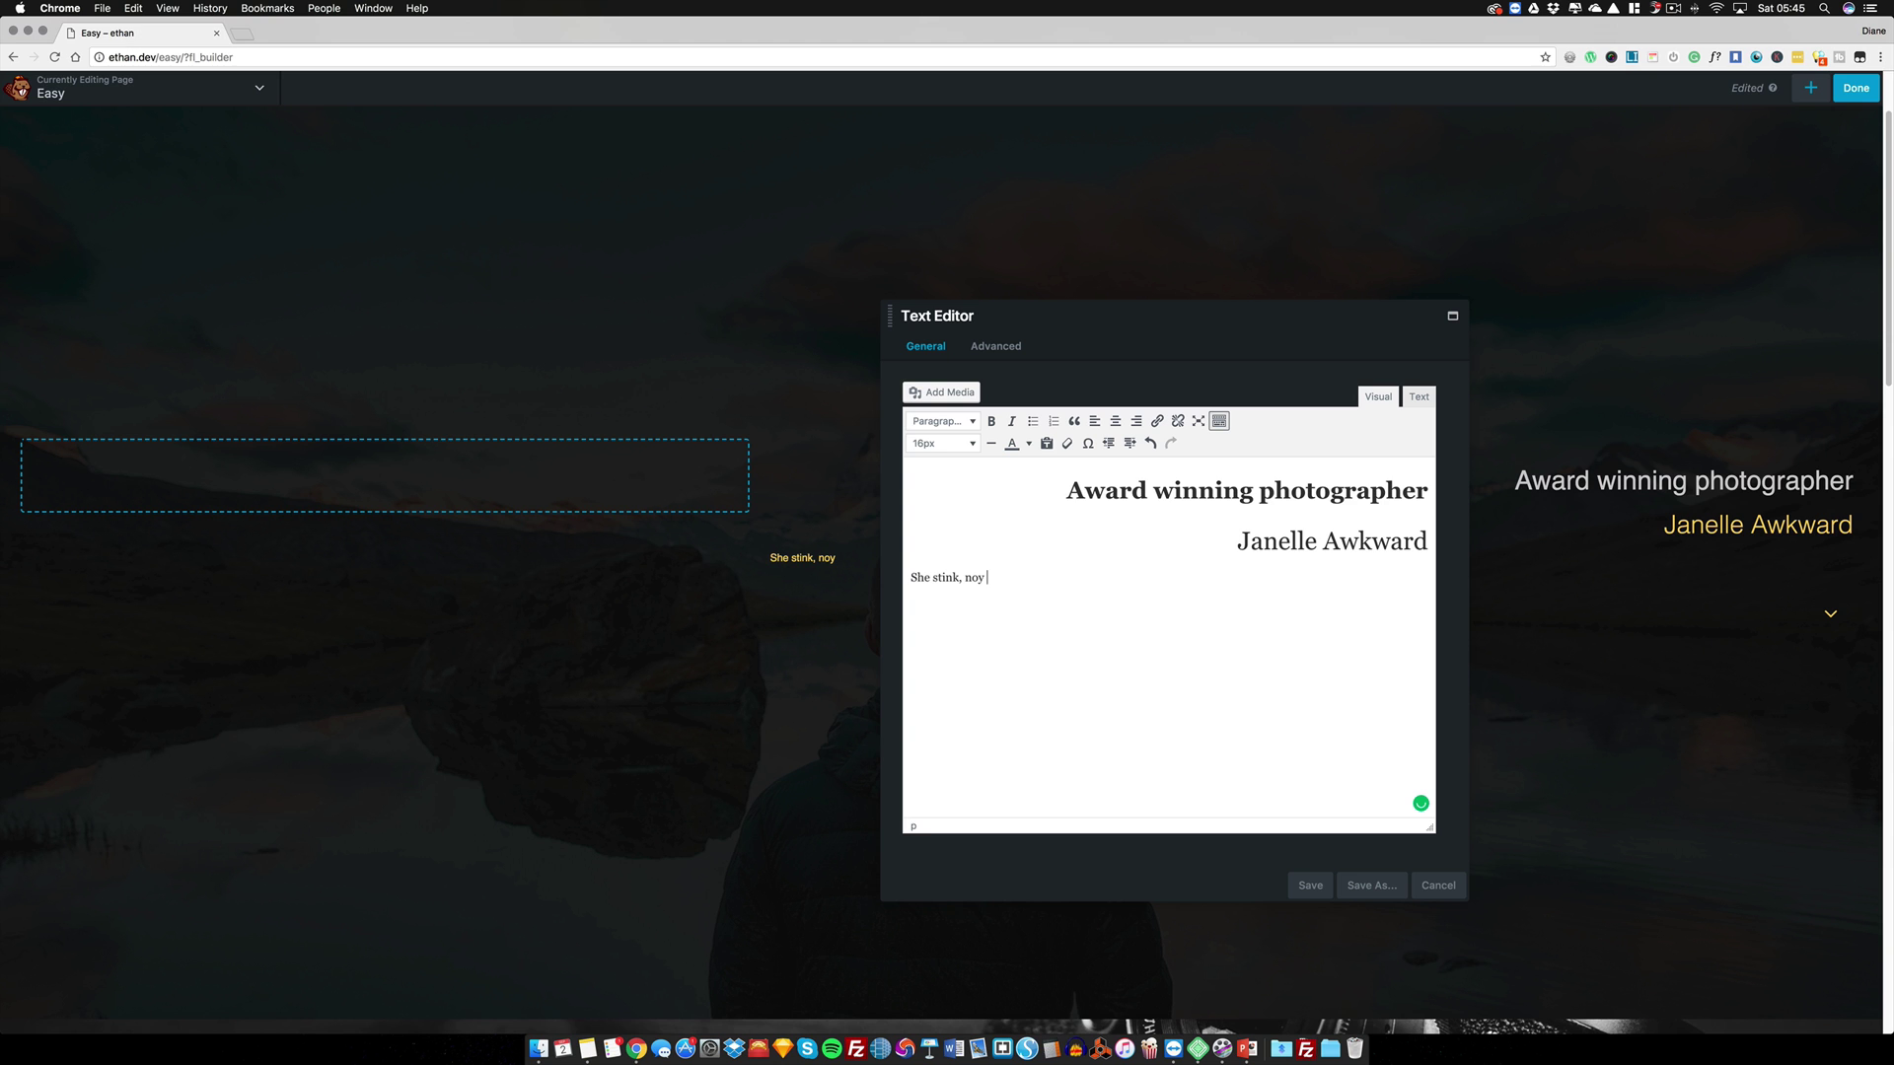
key(BackSpace)
key(BackSpace)
key(BackSpace)
key(BackSpace)
key(BackSpace)
key(BackSpace)
key(Return)
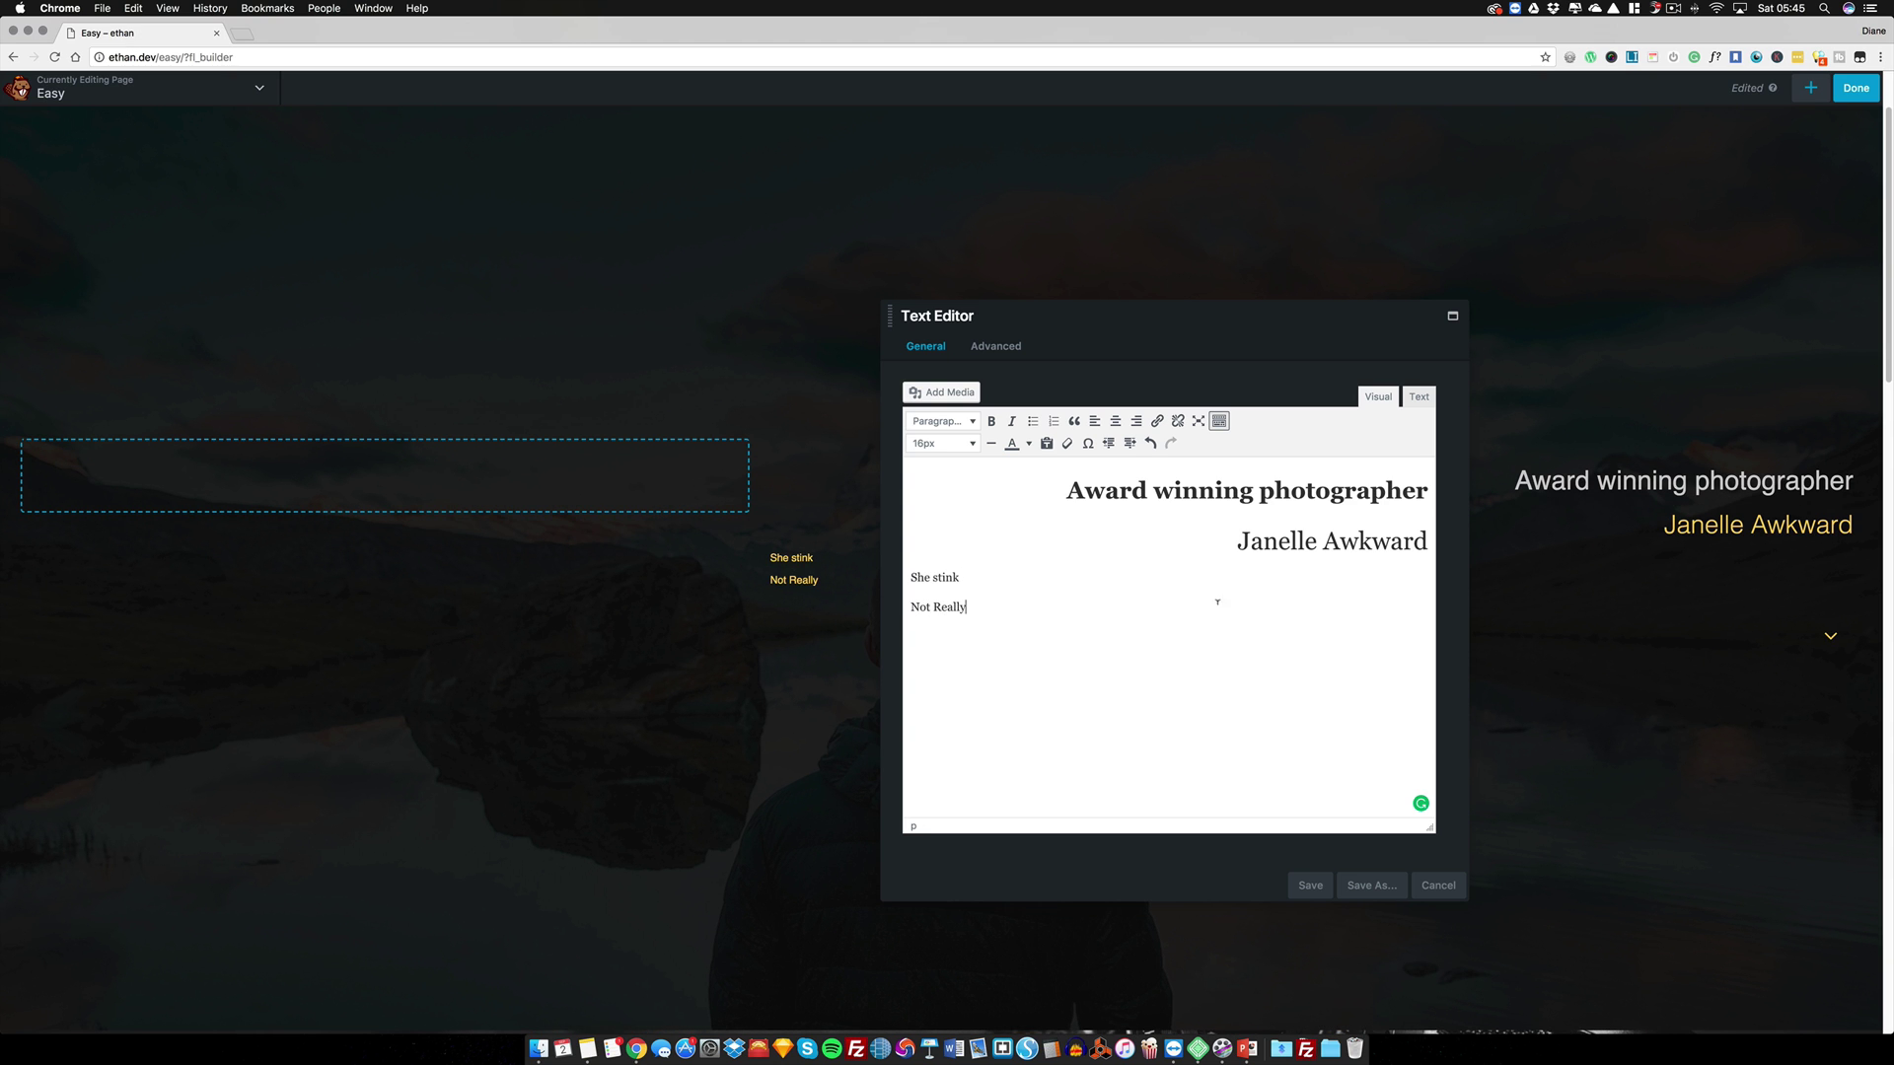
click(1306, 894)
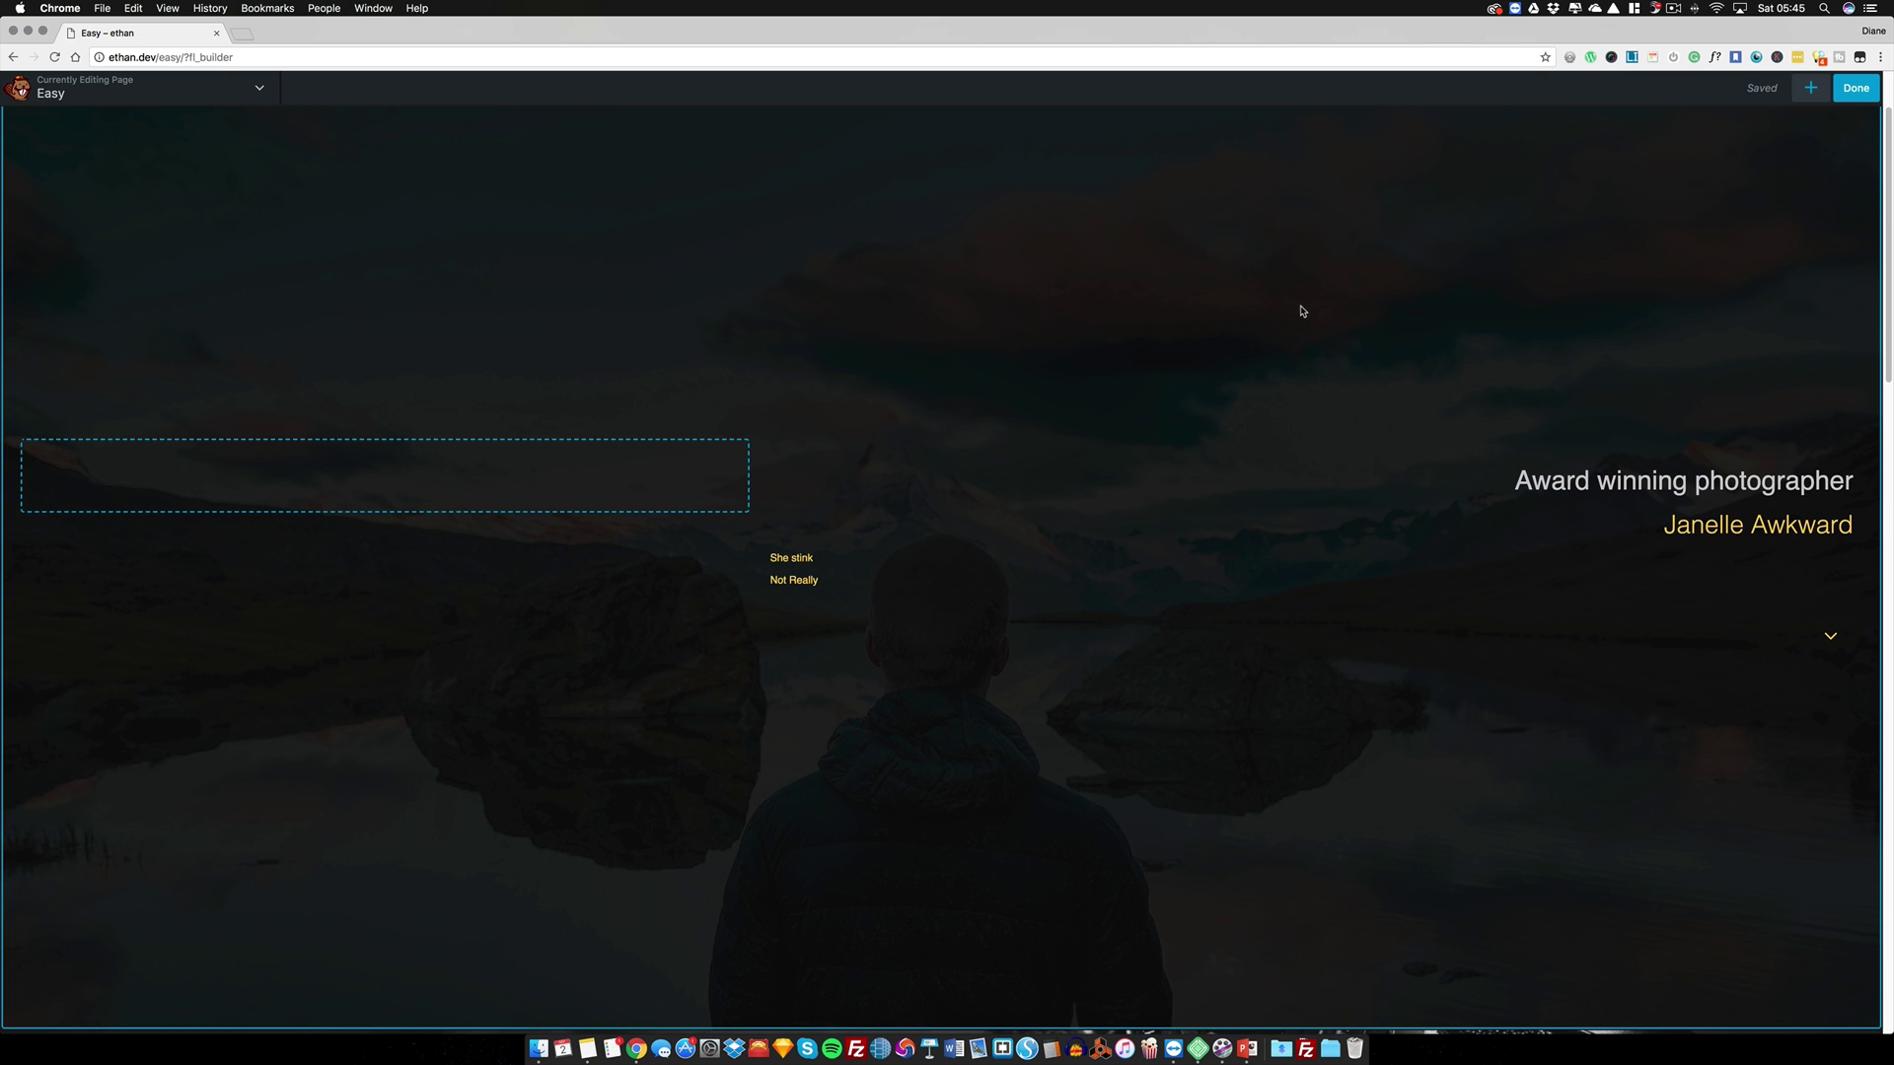
- Discard the unsaved text changes on the Easy page and confirm
click(1855, 88)
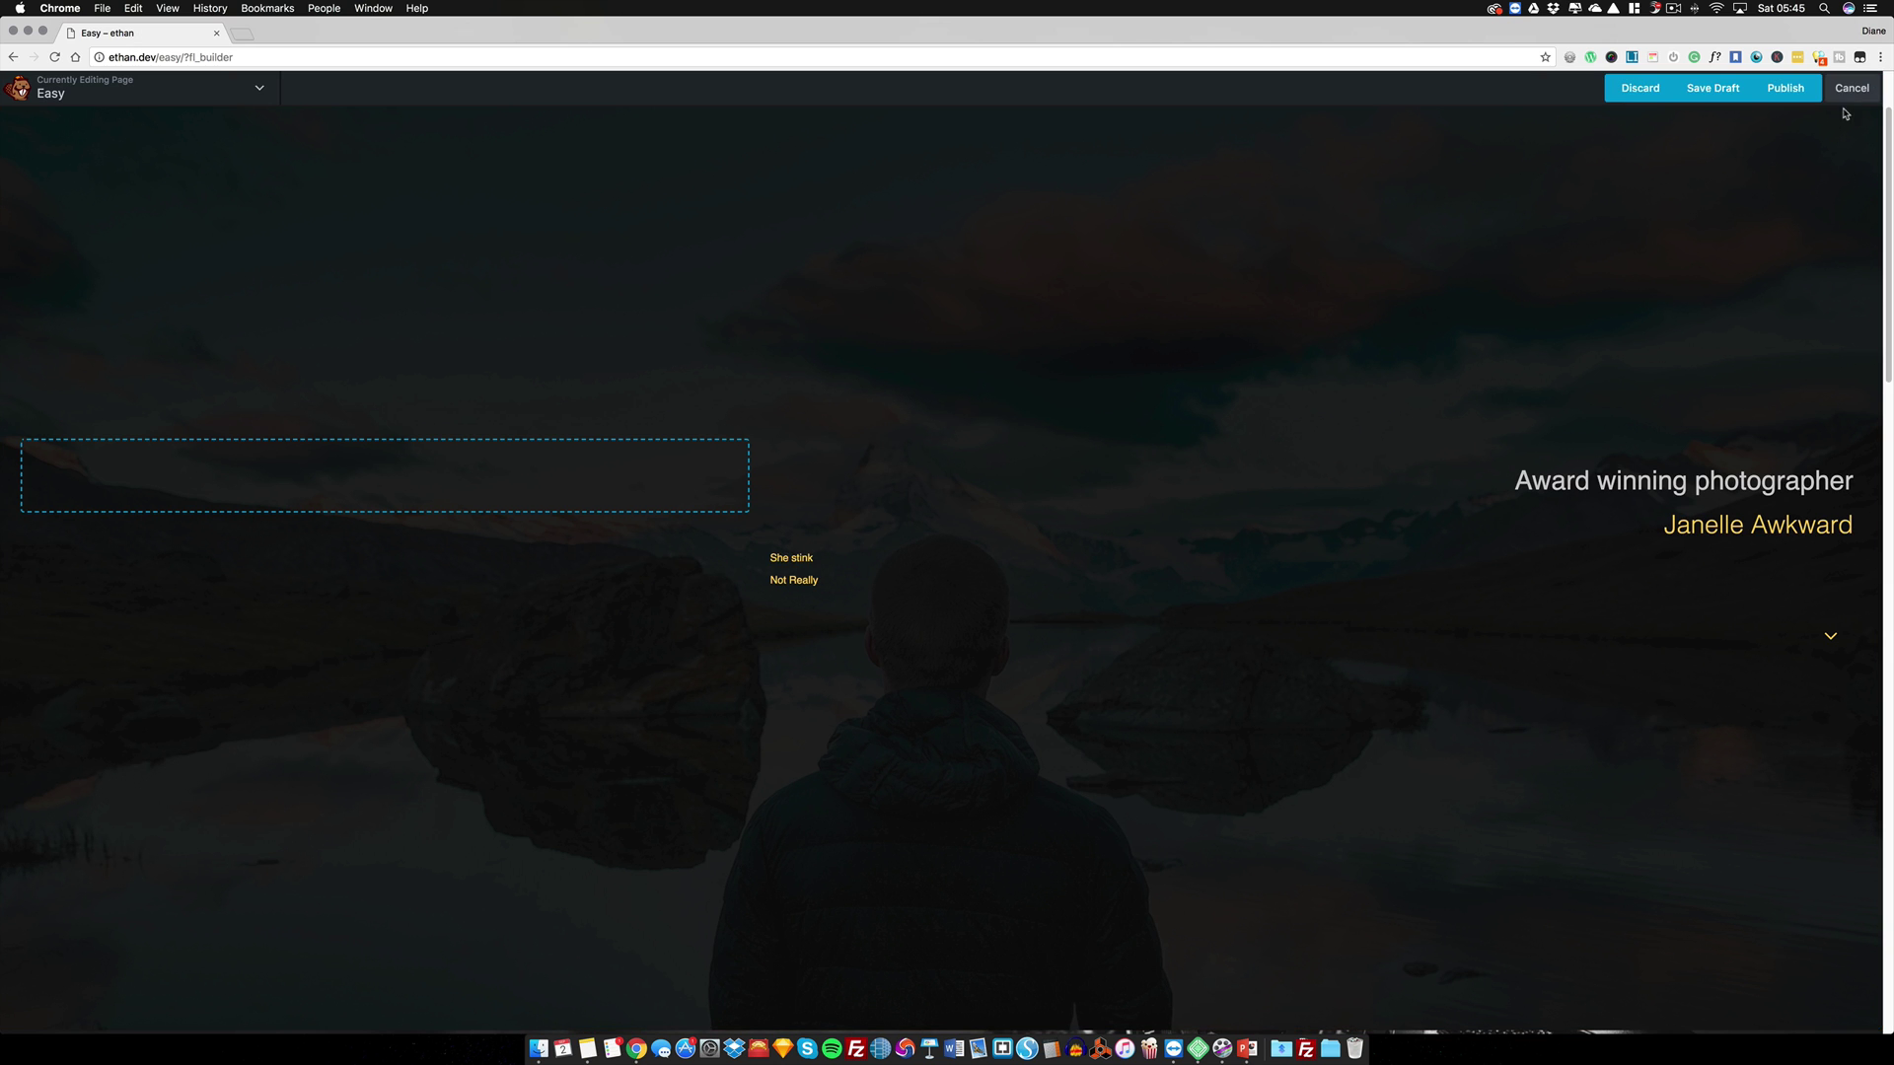
click(1641, 88)
click(1072, 155)
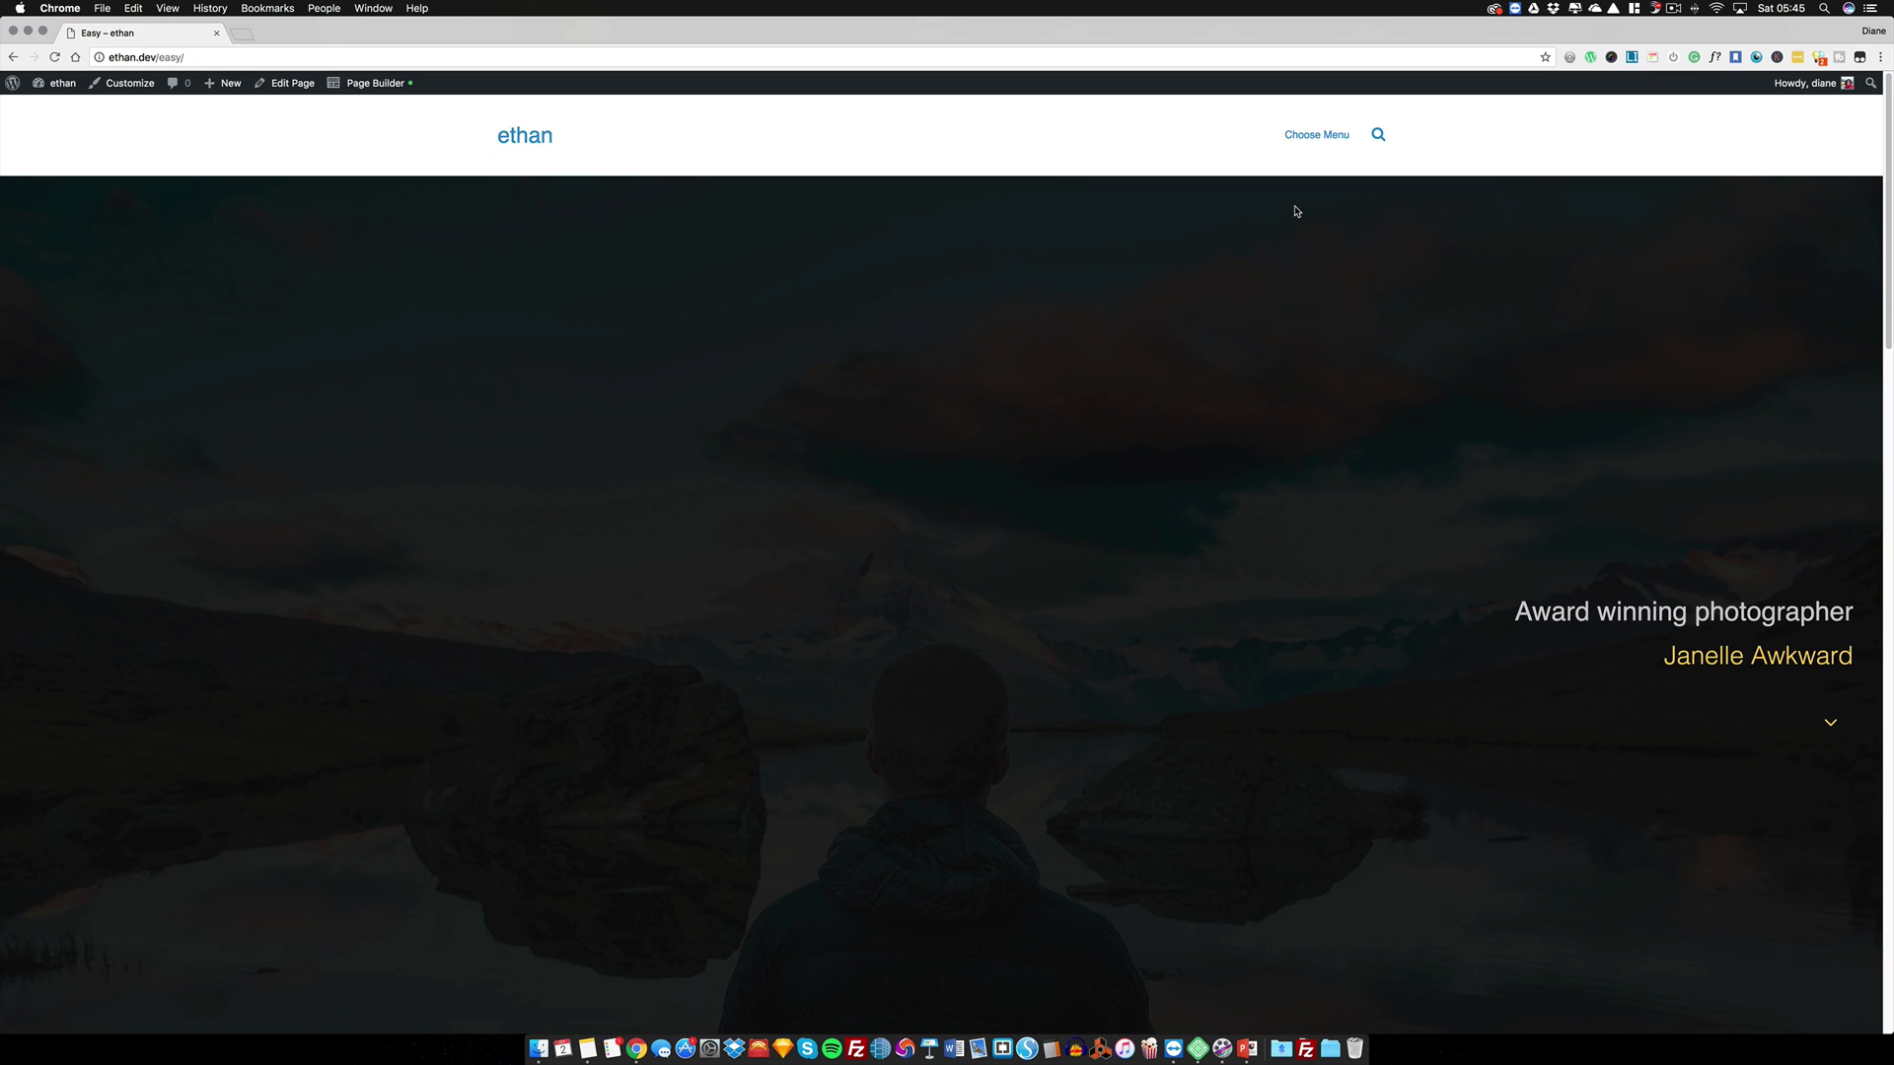
- Reopen the page in the builder, open the add-modules panel, then exit to the live page
click(365, 84)
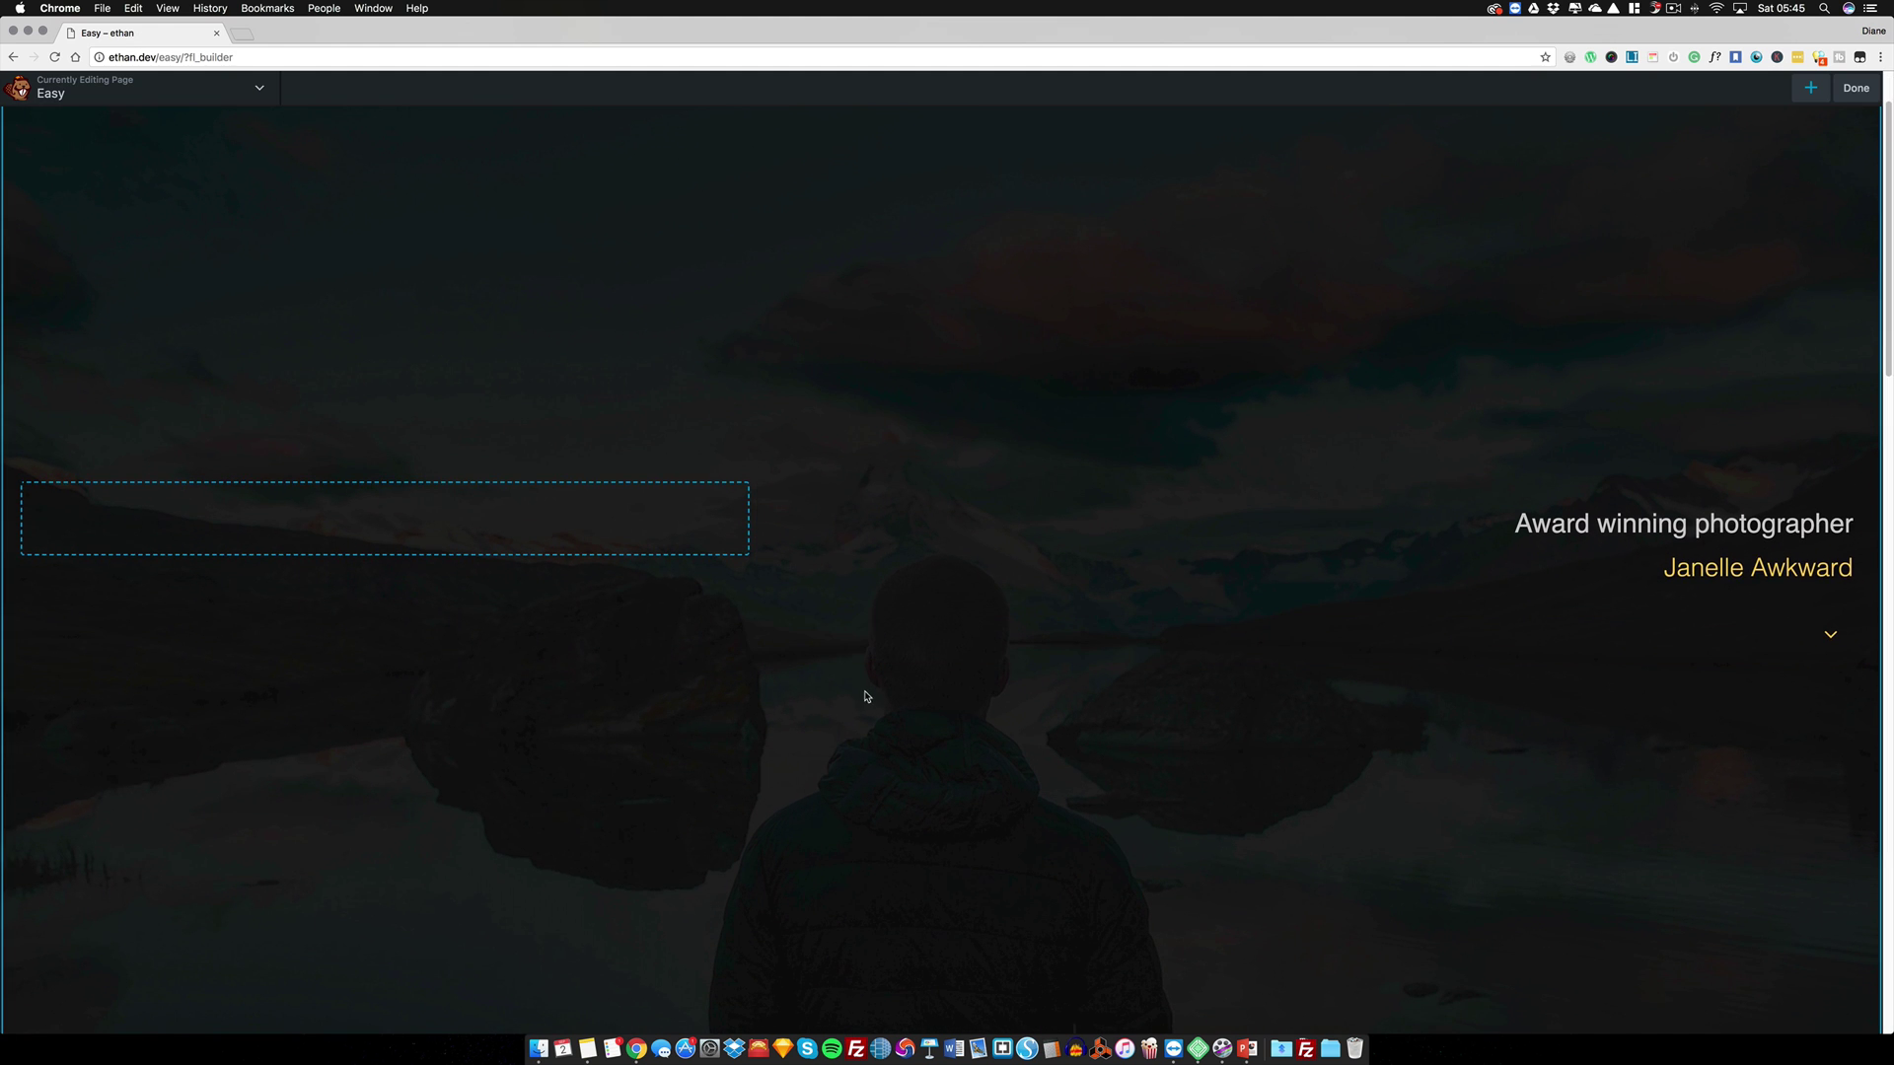
scroll(951, 605, down, 5)
scroll(951, 607, down, 3)
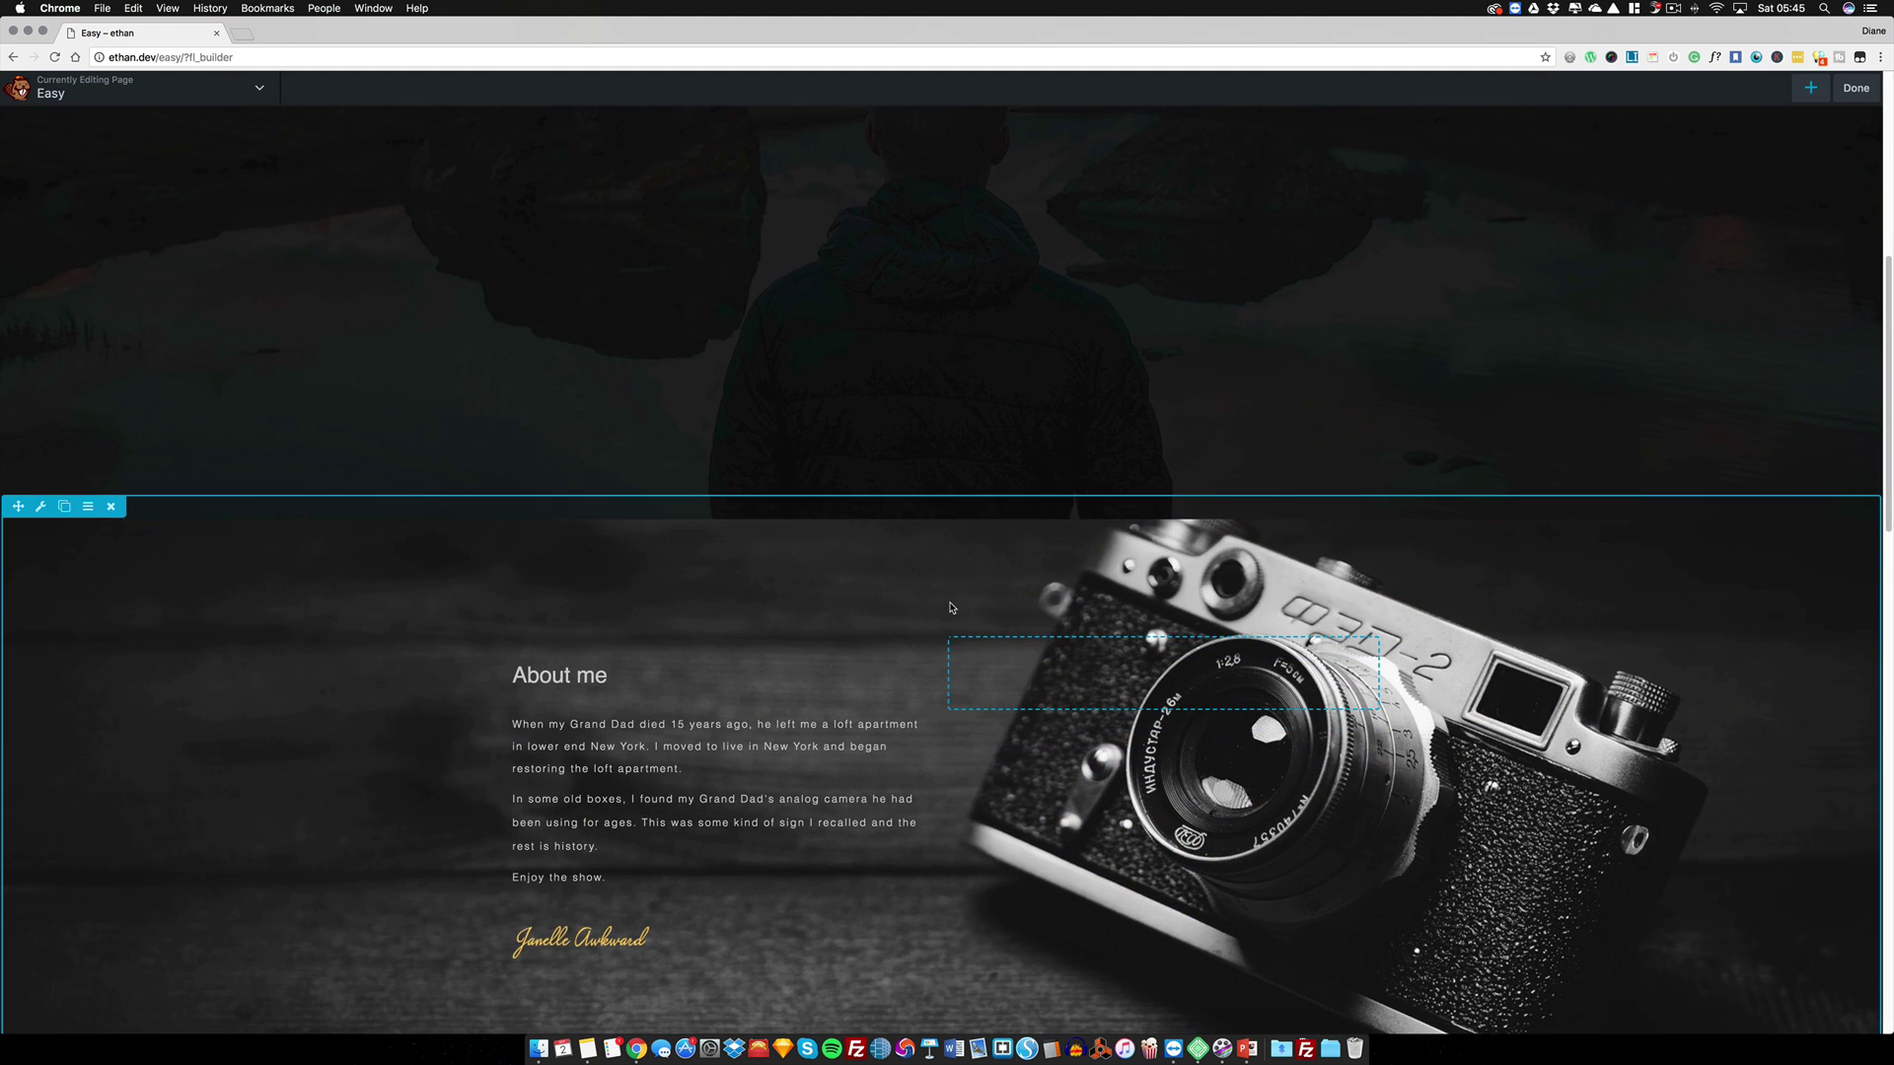
scroll(942, 609, up, 8)
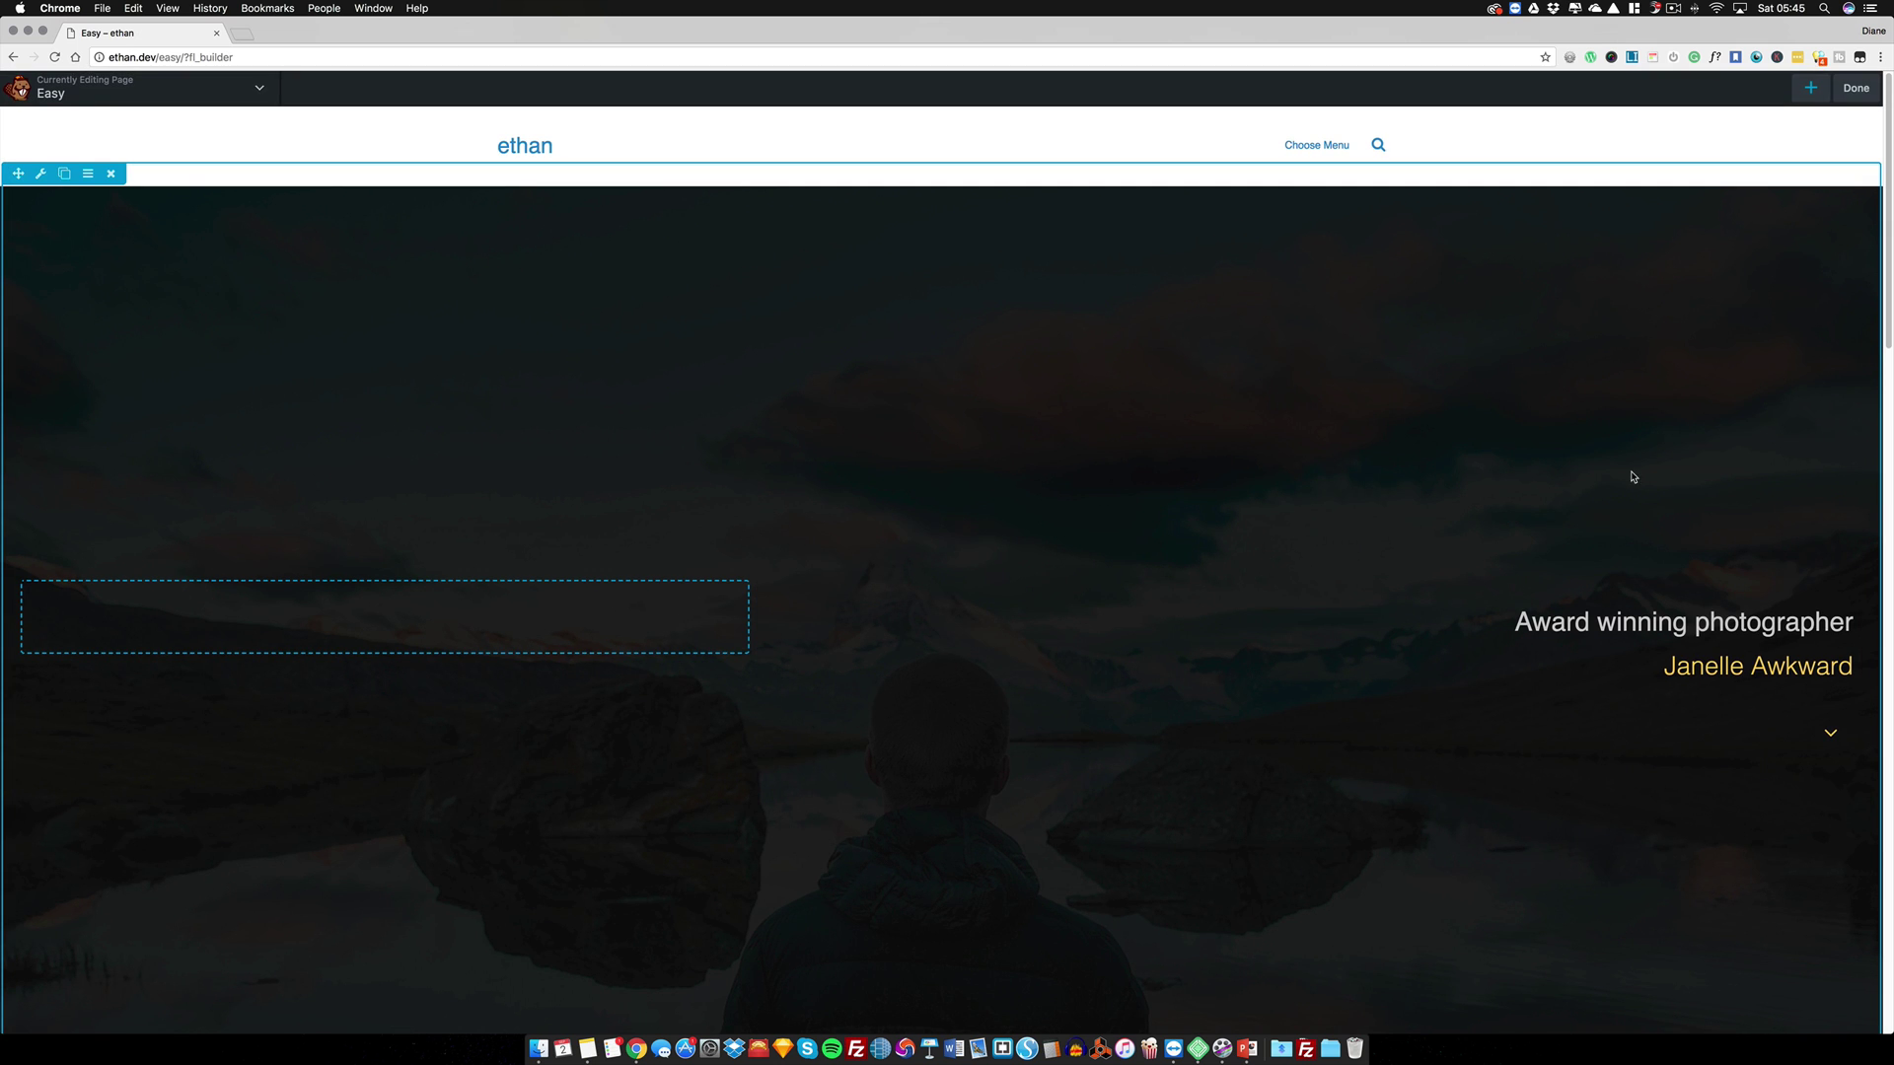
click(1816, 88)
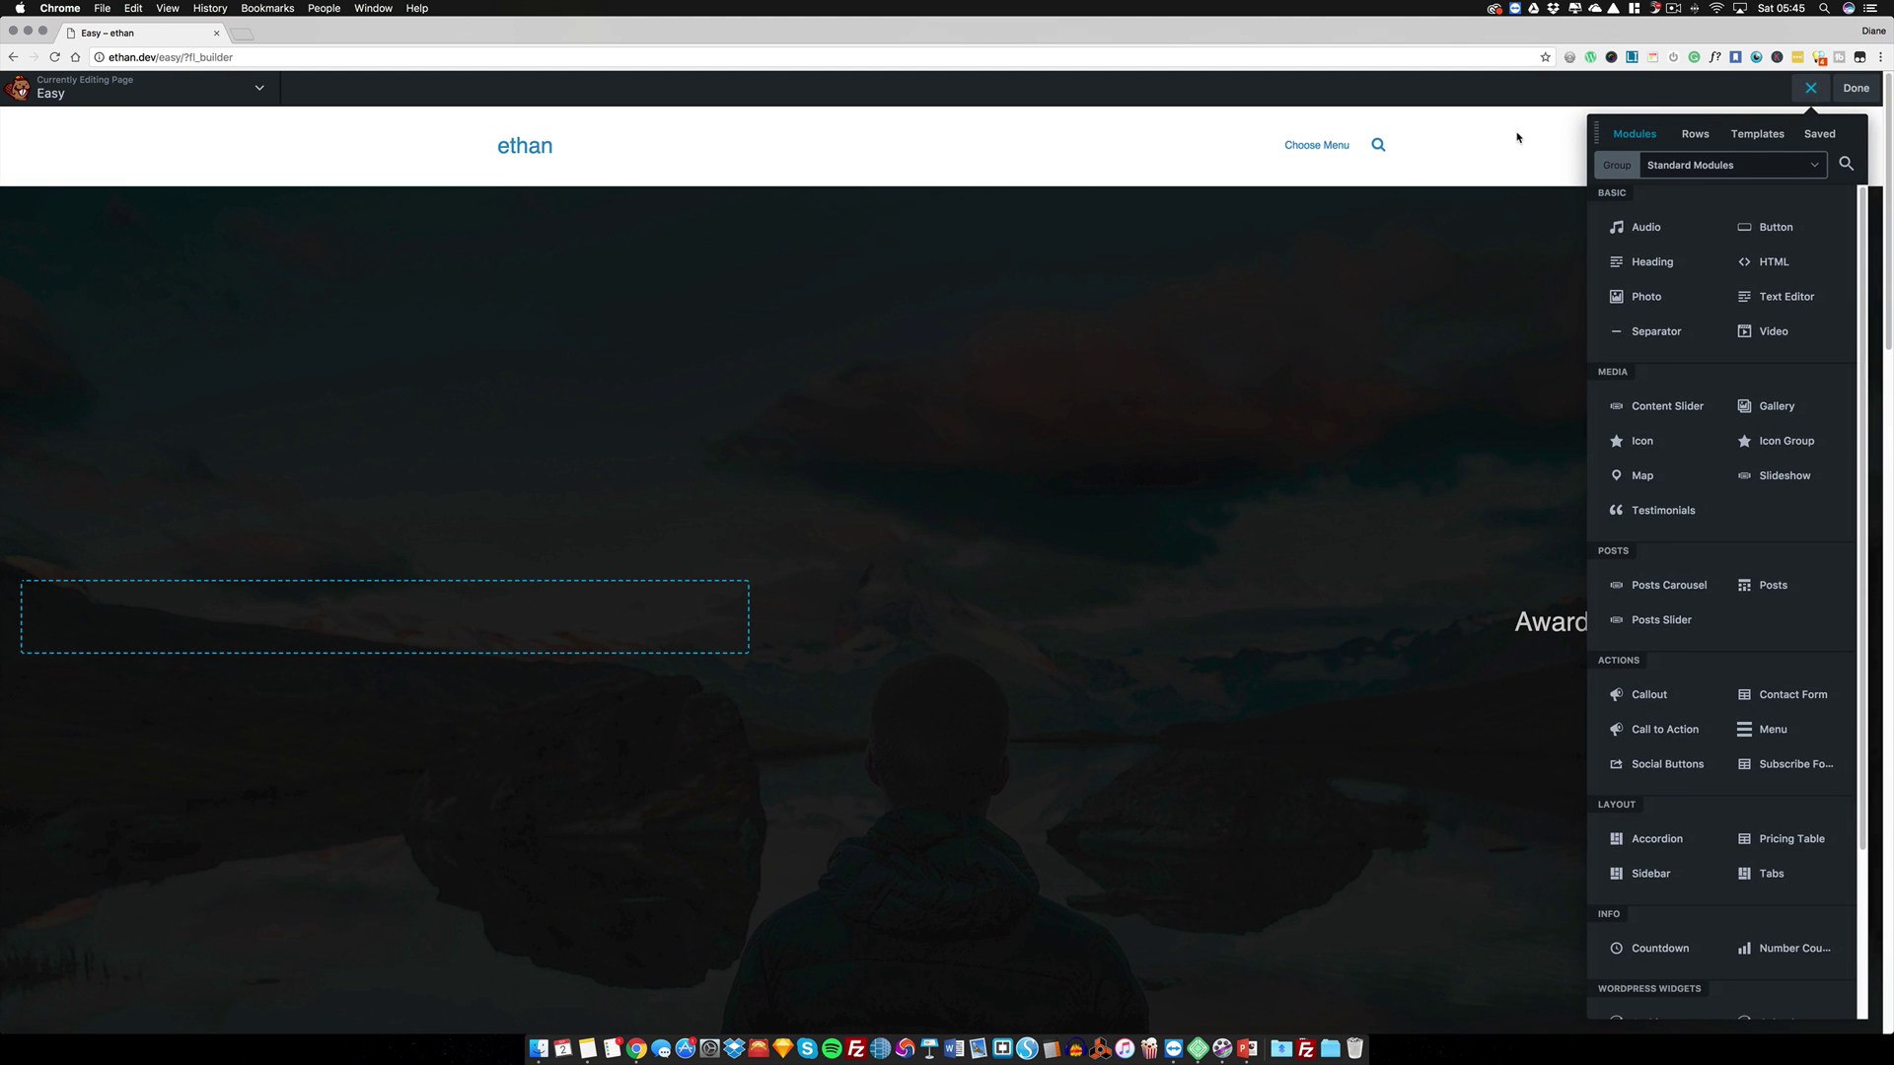
click(1844, 95)
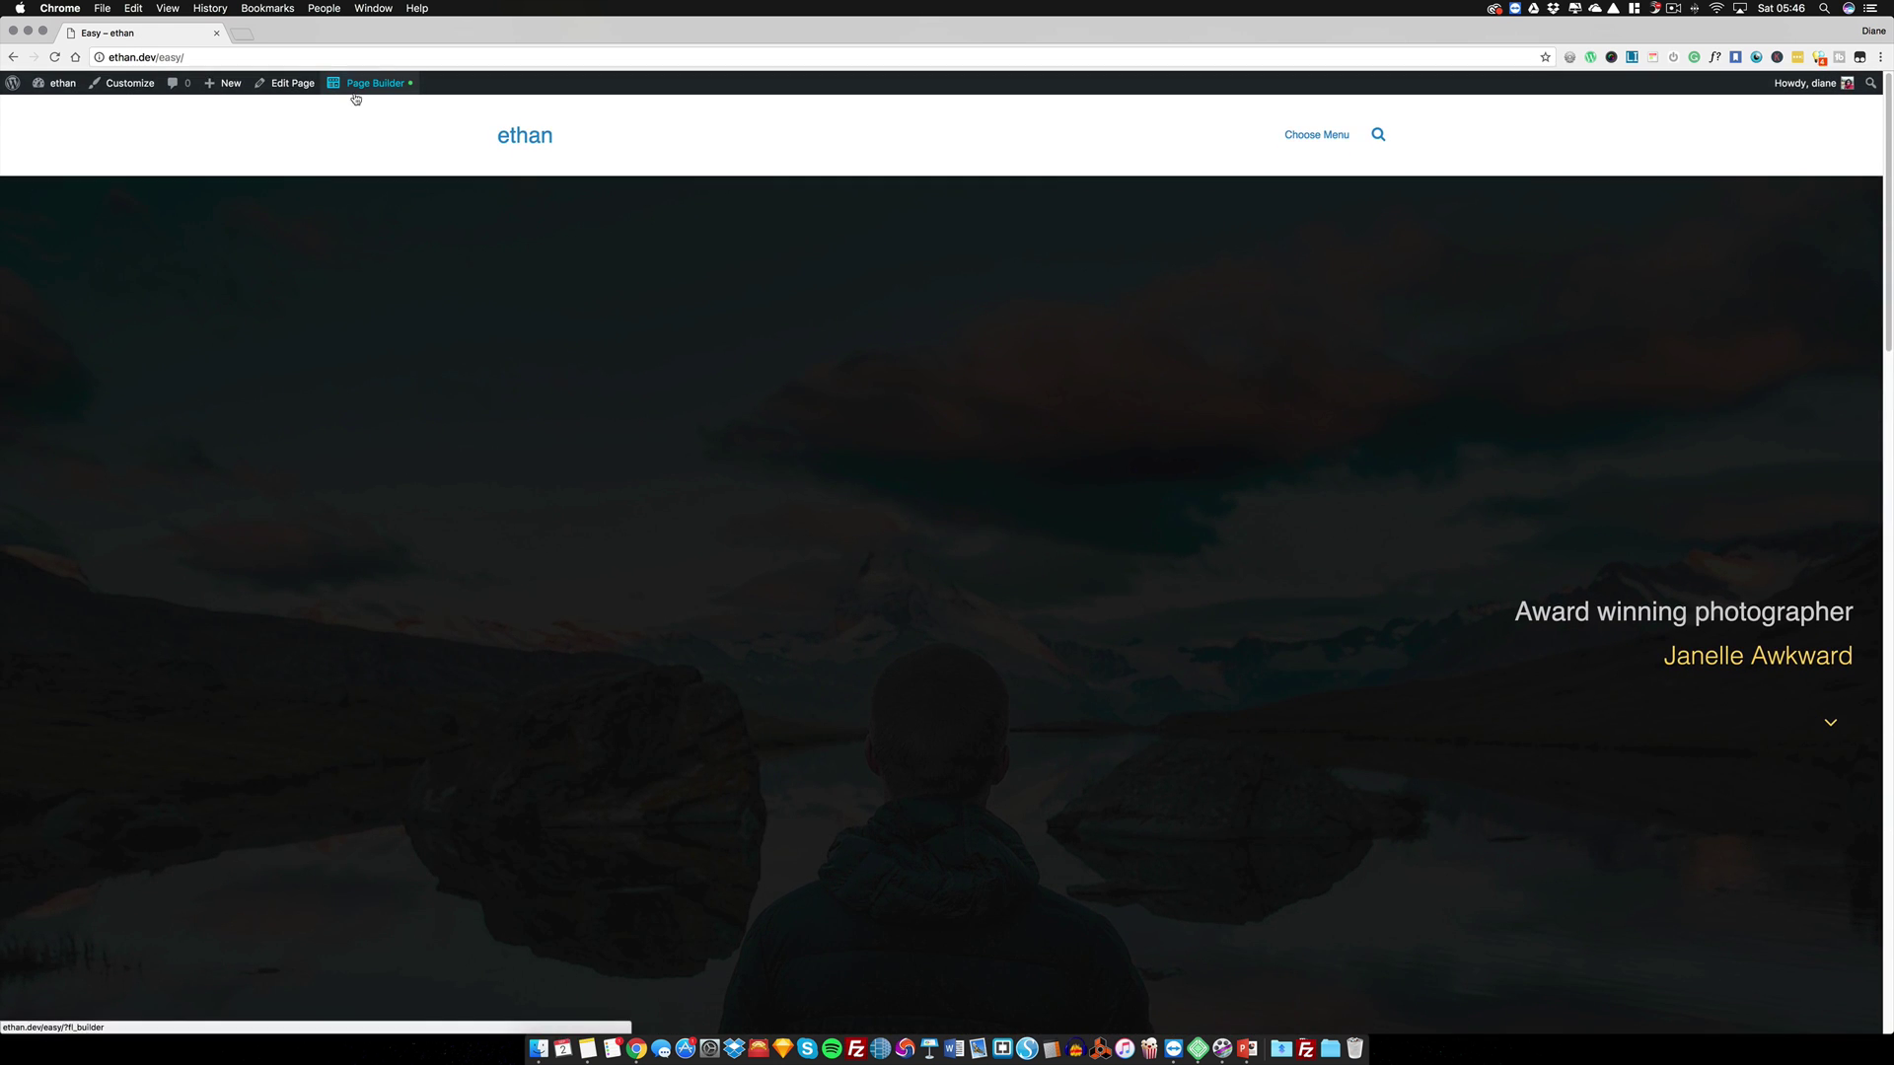
- Launch the Beaver Builder editor on the Easy page from the WordPress admin bar
click(355, 92)
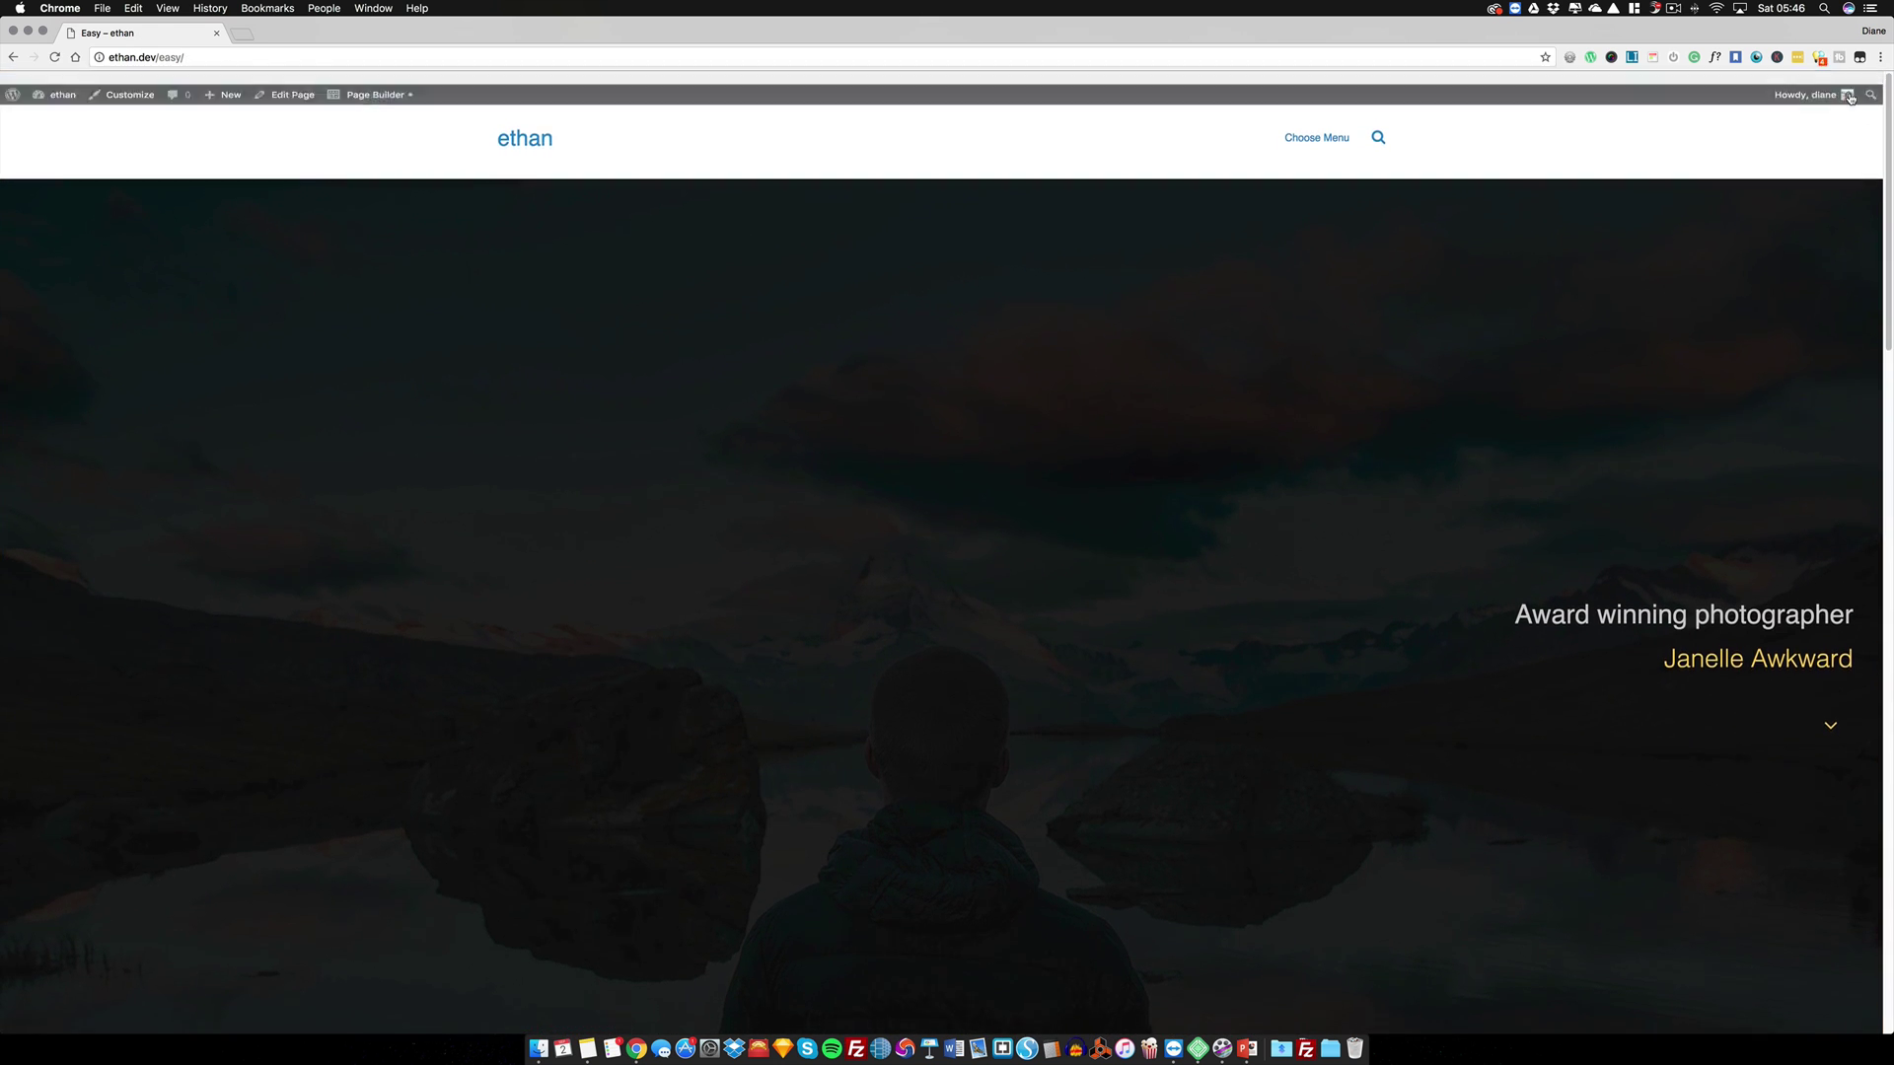
mouse_move(1849, 99)
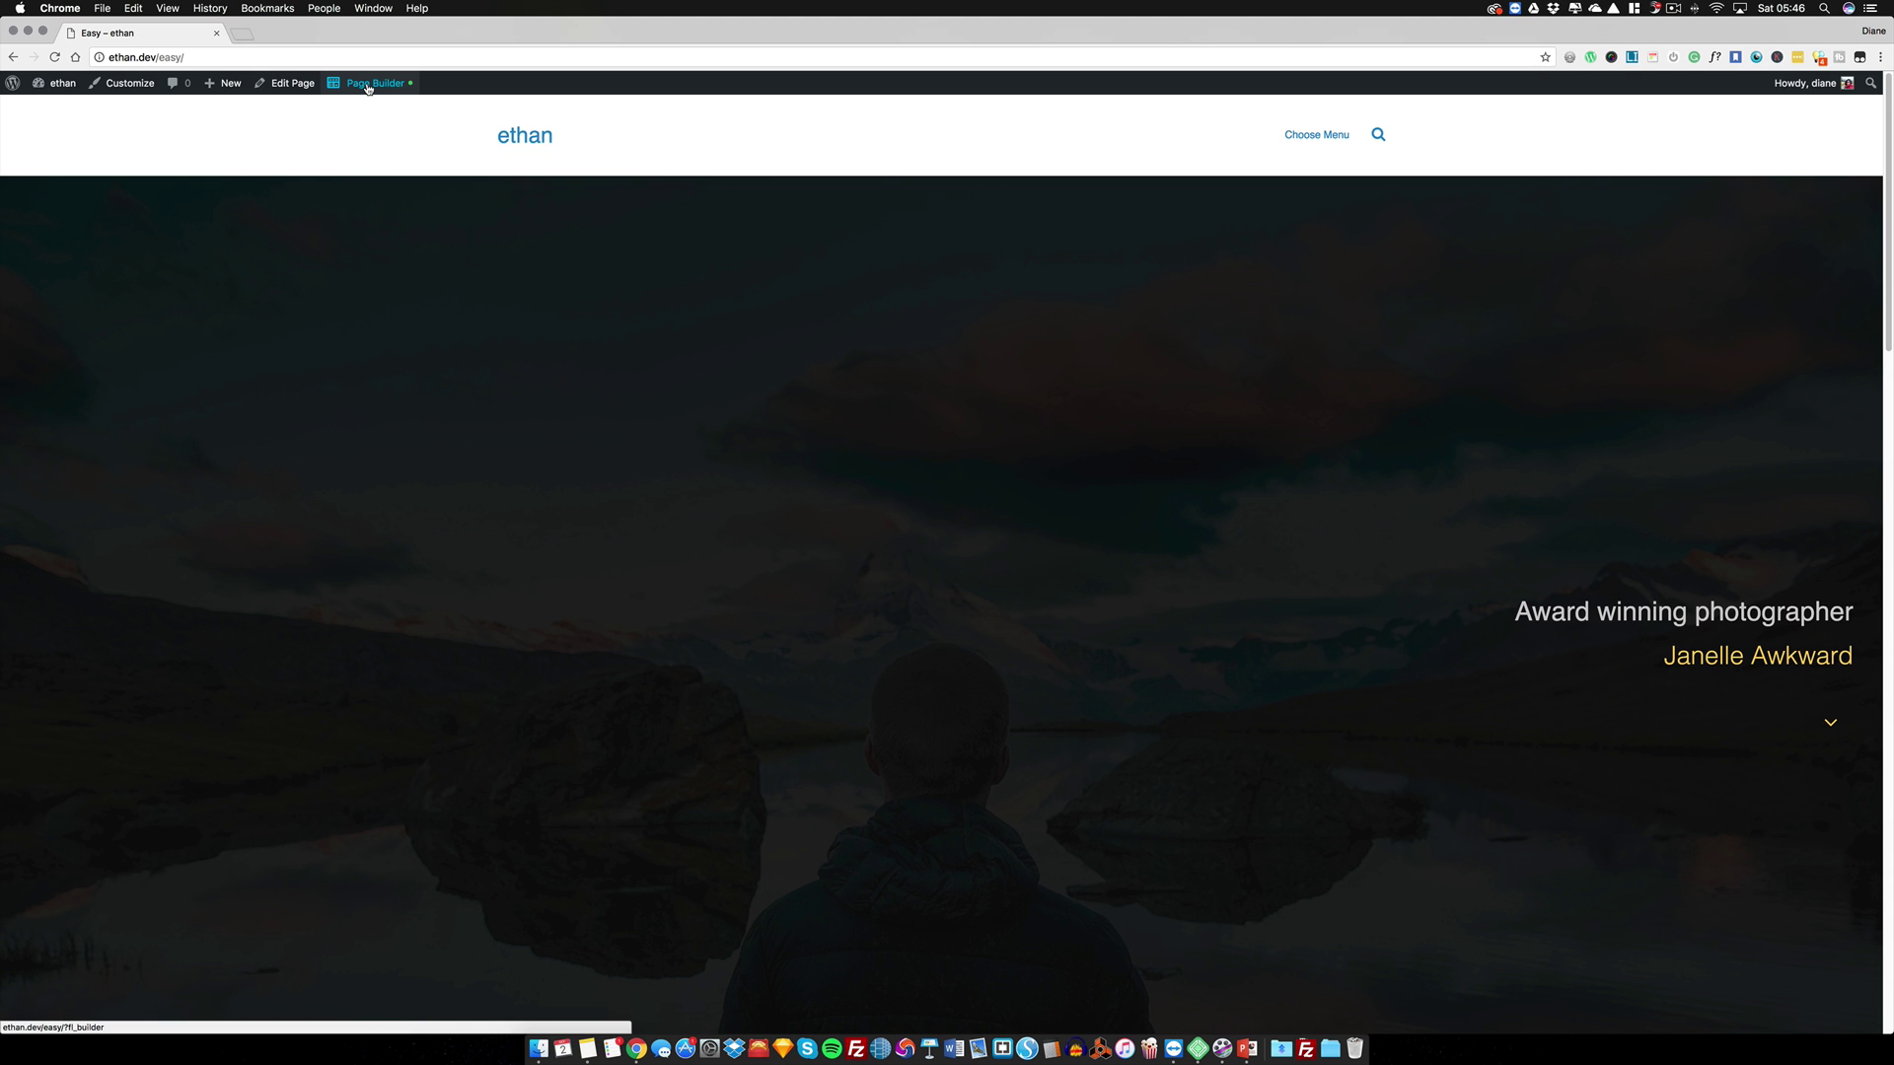
scroll(845, 464, down, 1)
scroll(845, 465, up, 1)
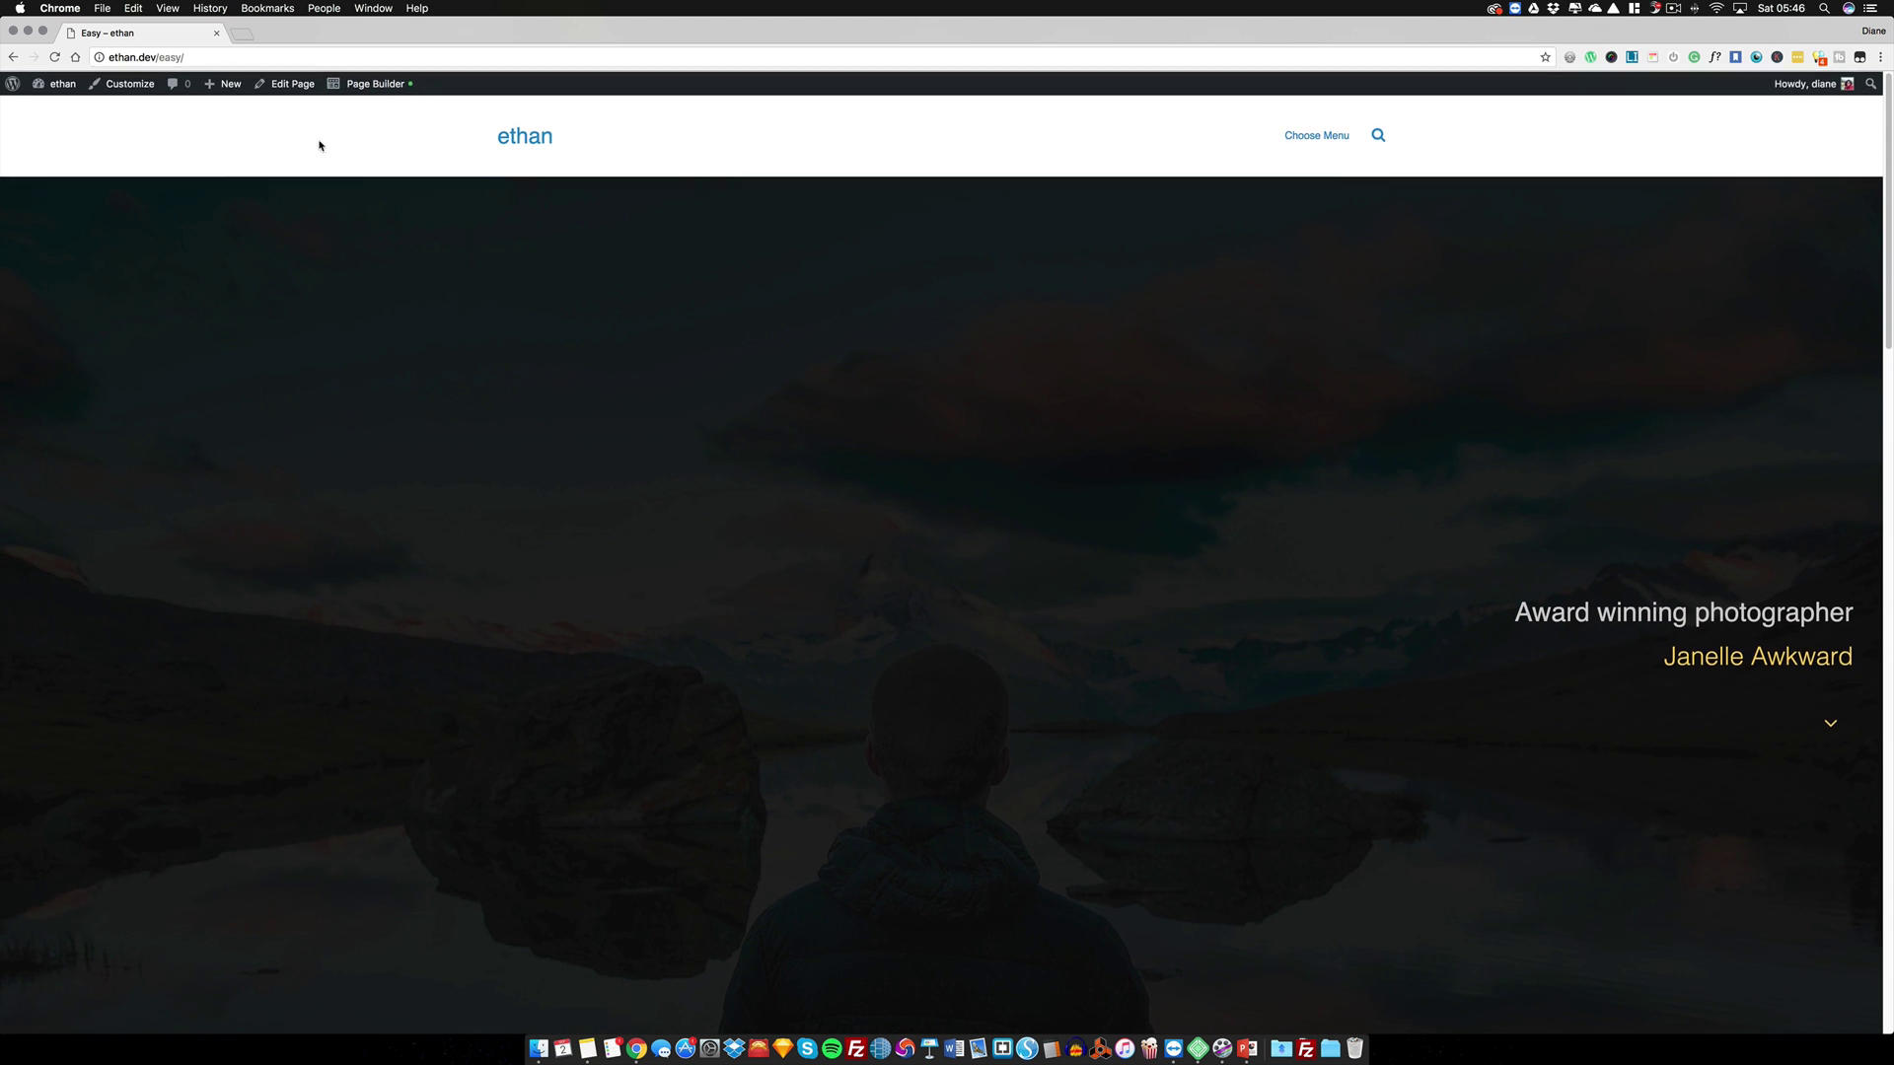
click(353, 85)
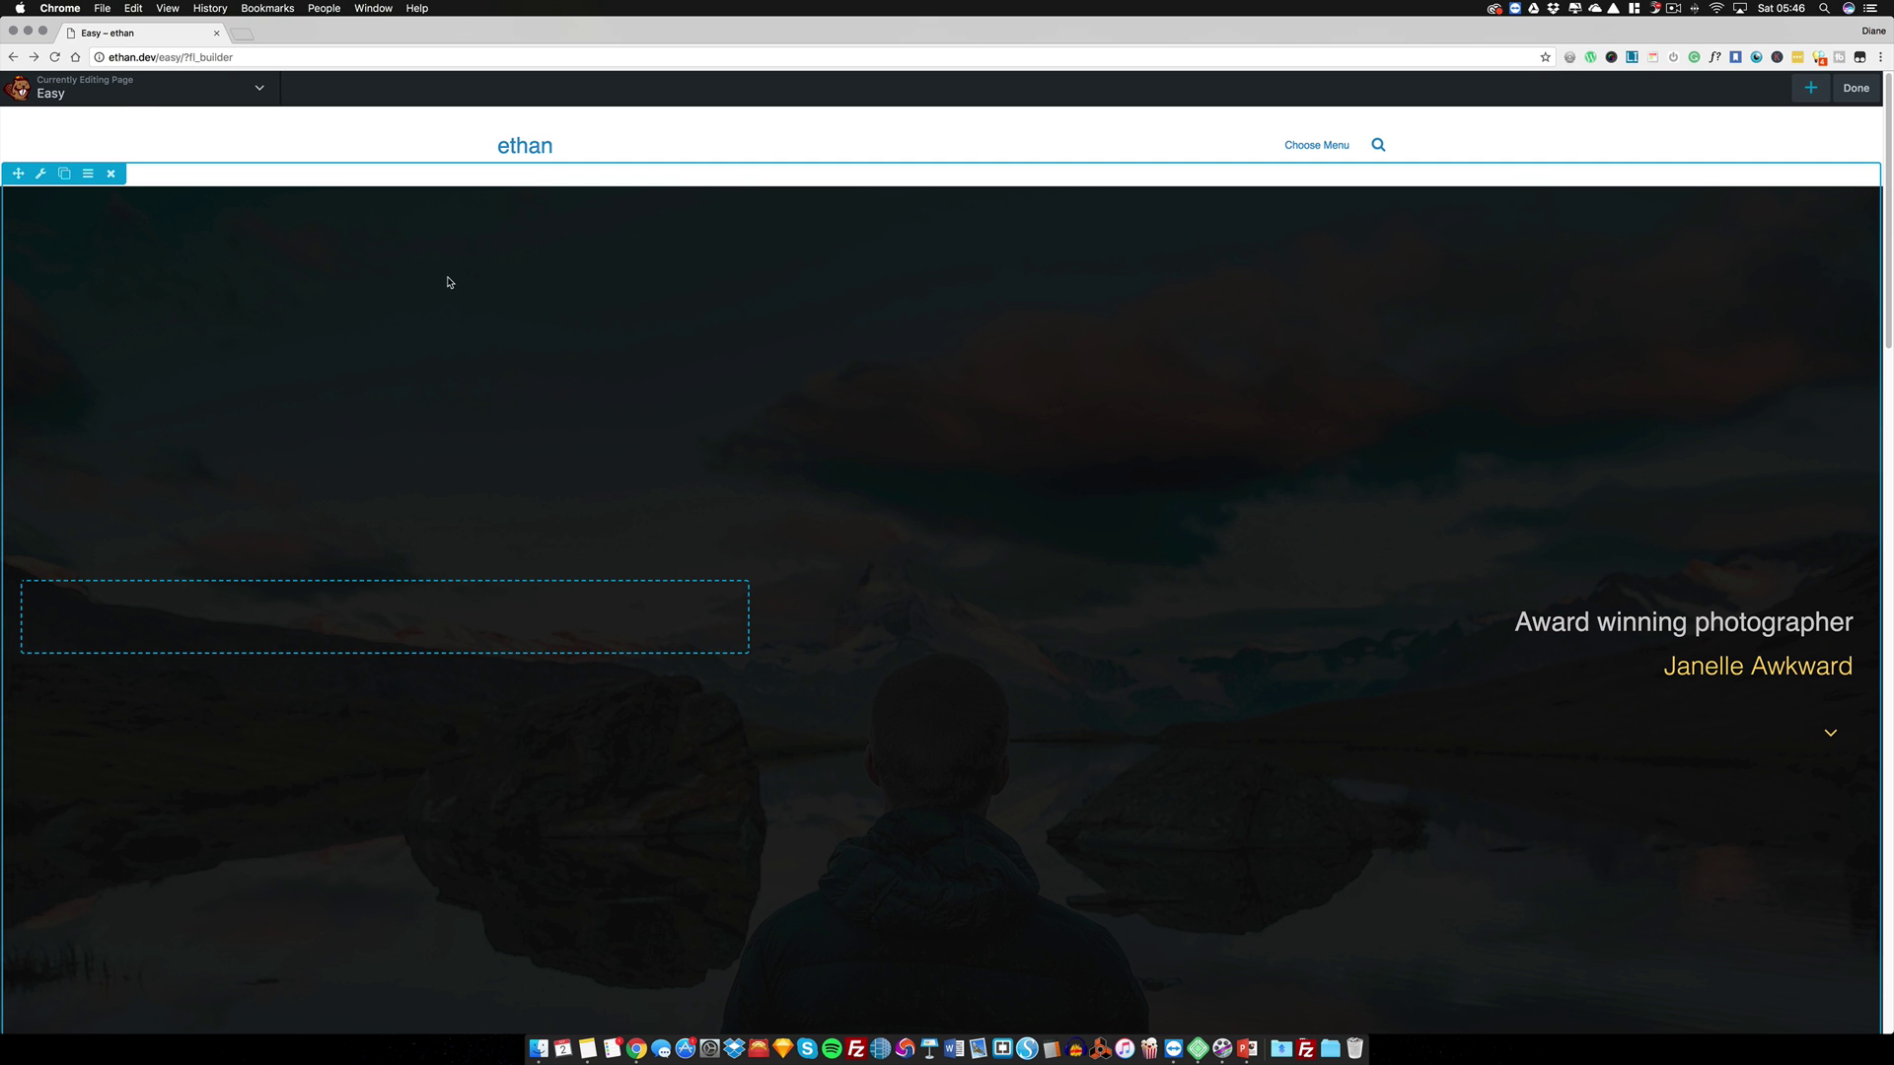
- Show the Easy page's three September 2 revisions from the Tools menu
click(259, 91)
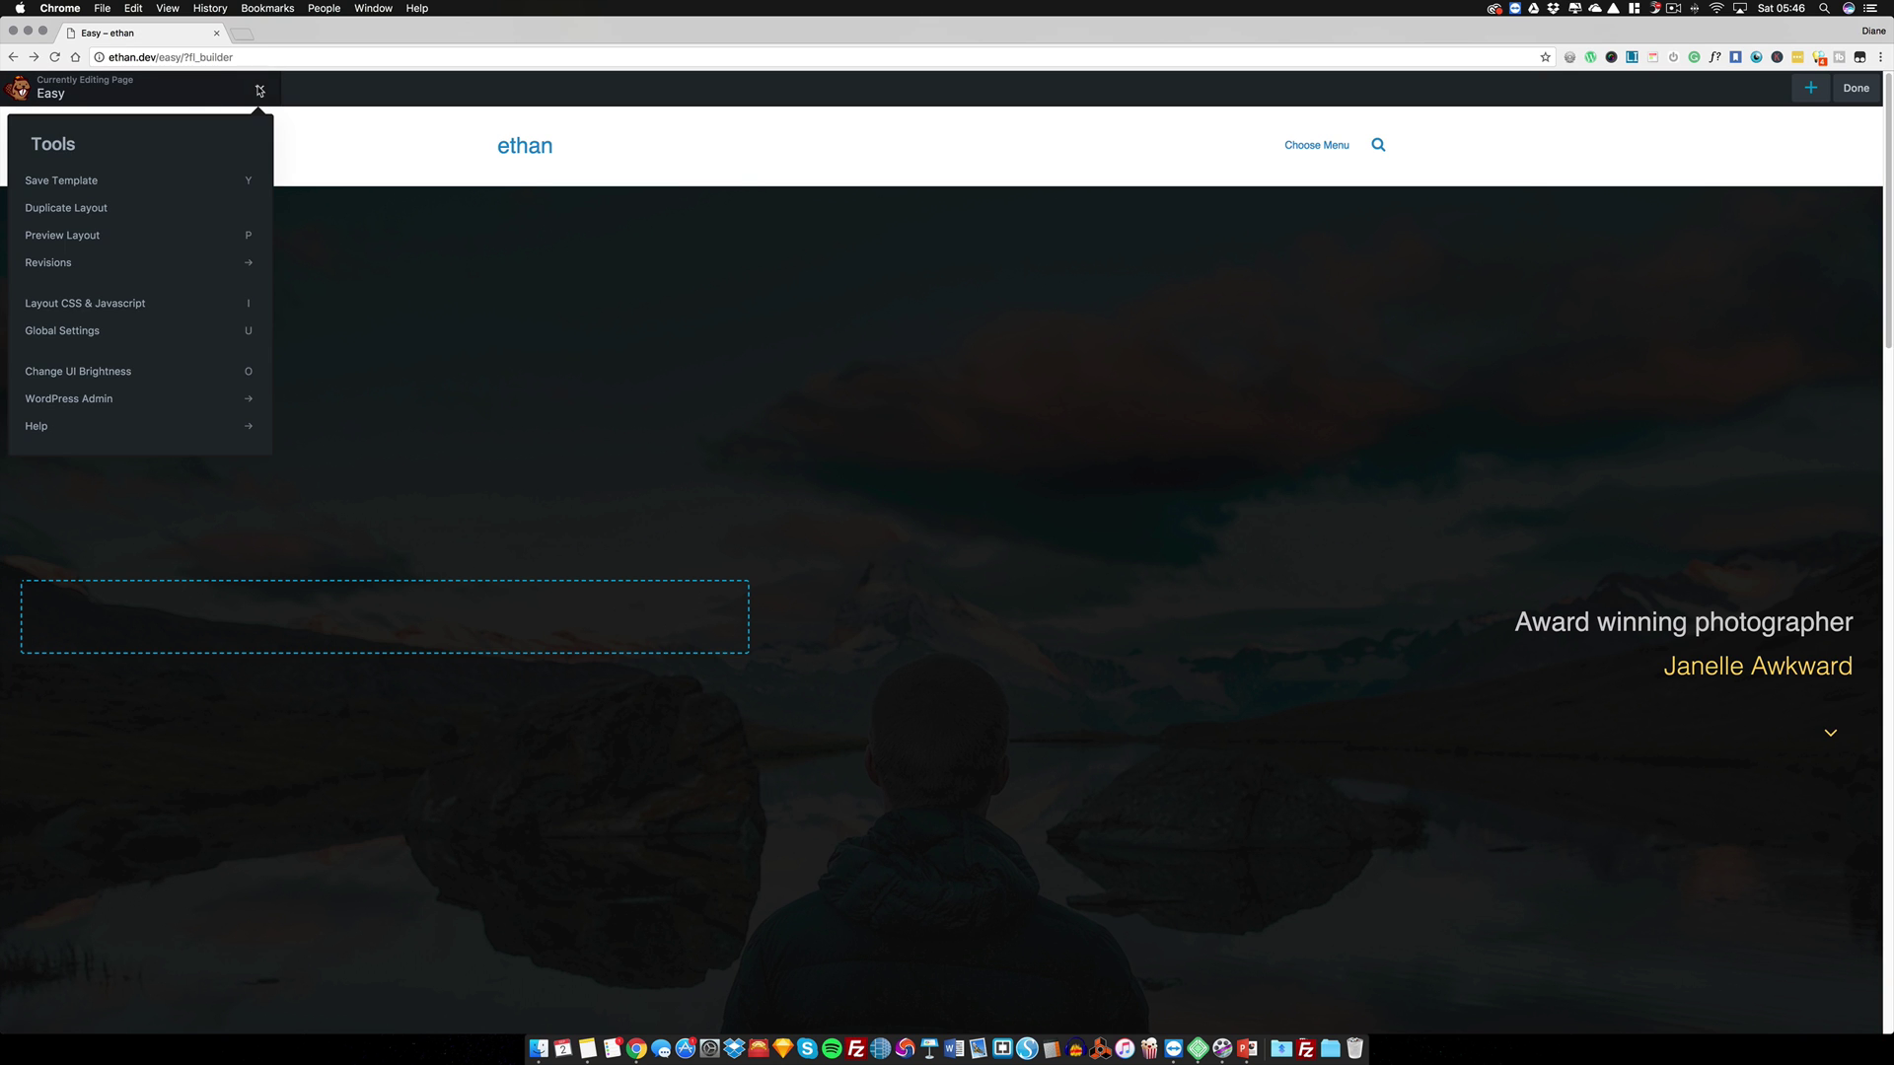
click(68, 264)
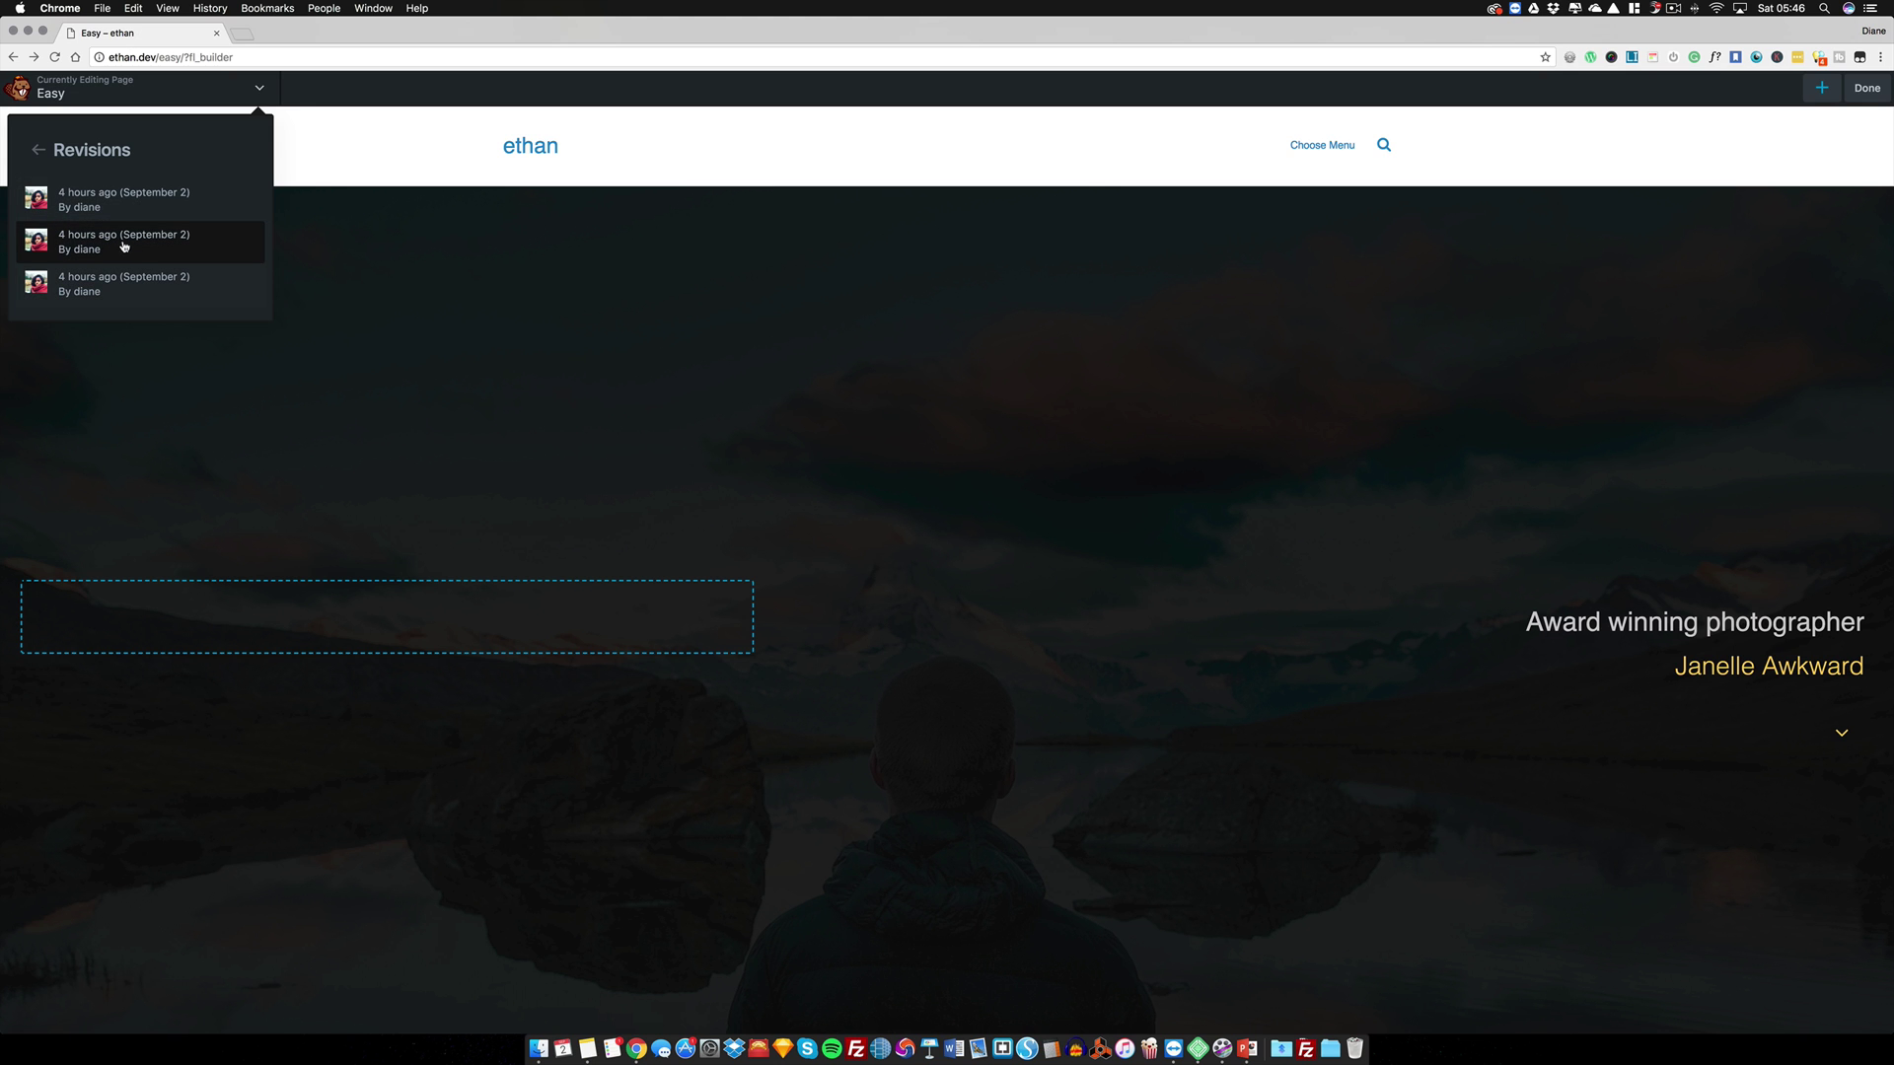
scroll(697, 402, down, 10)
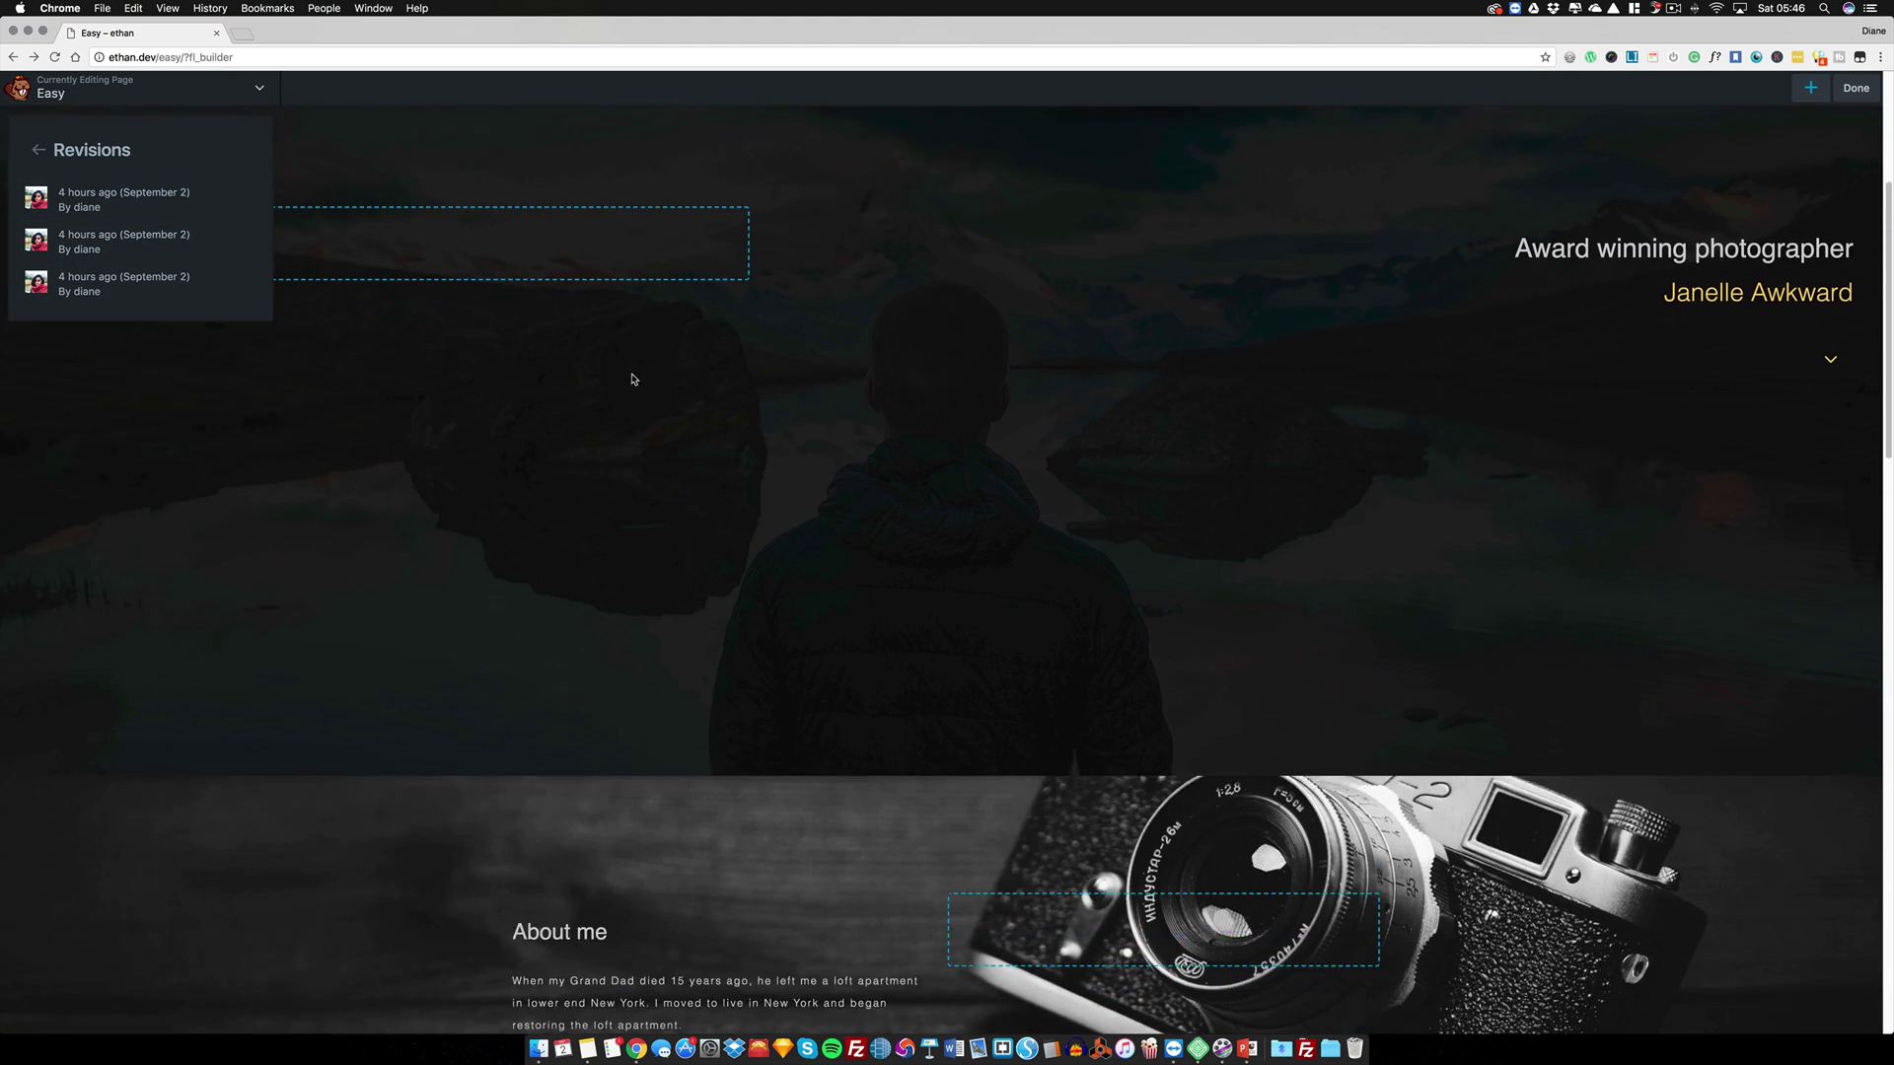
- Preview the second saved revision, then a different one from the revision dropdown
click(136, 243)
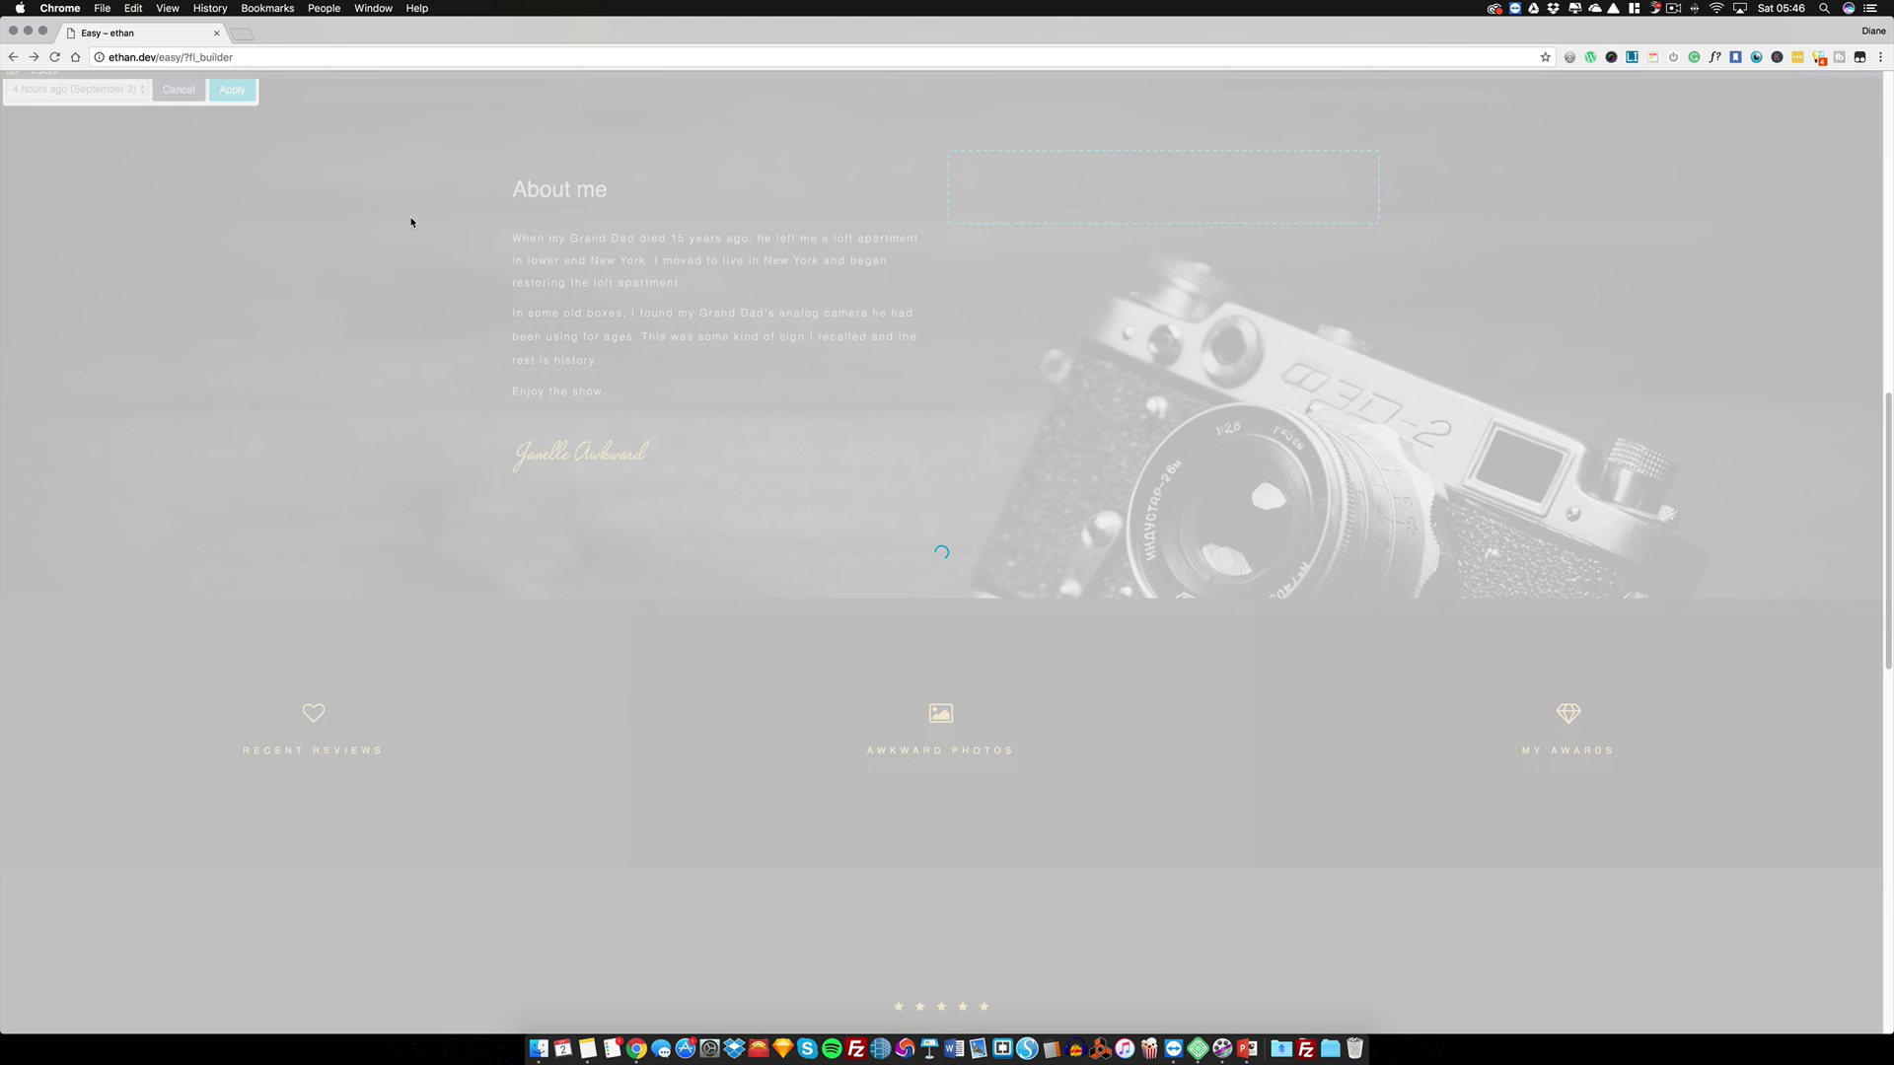
scroll(474, 291, up, 10)
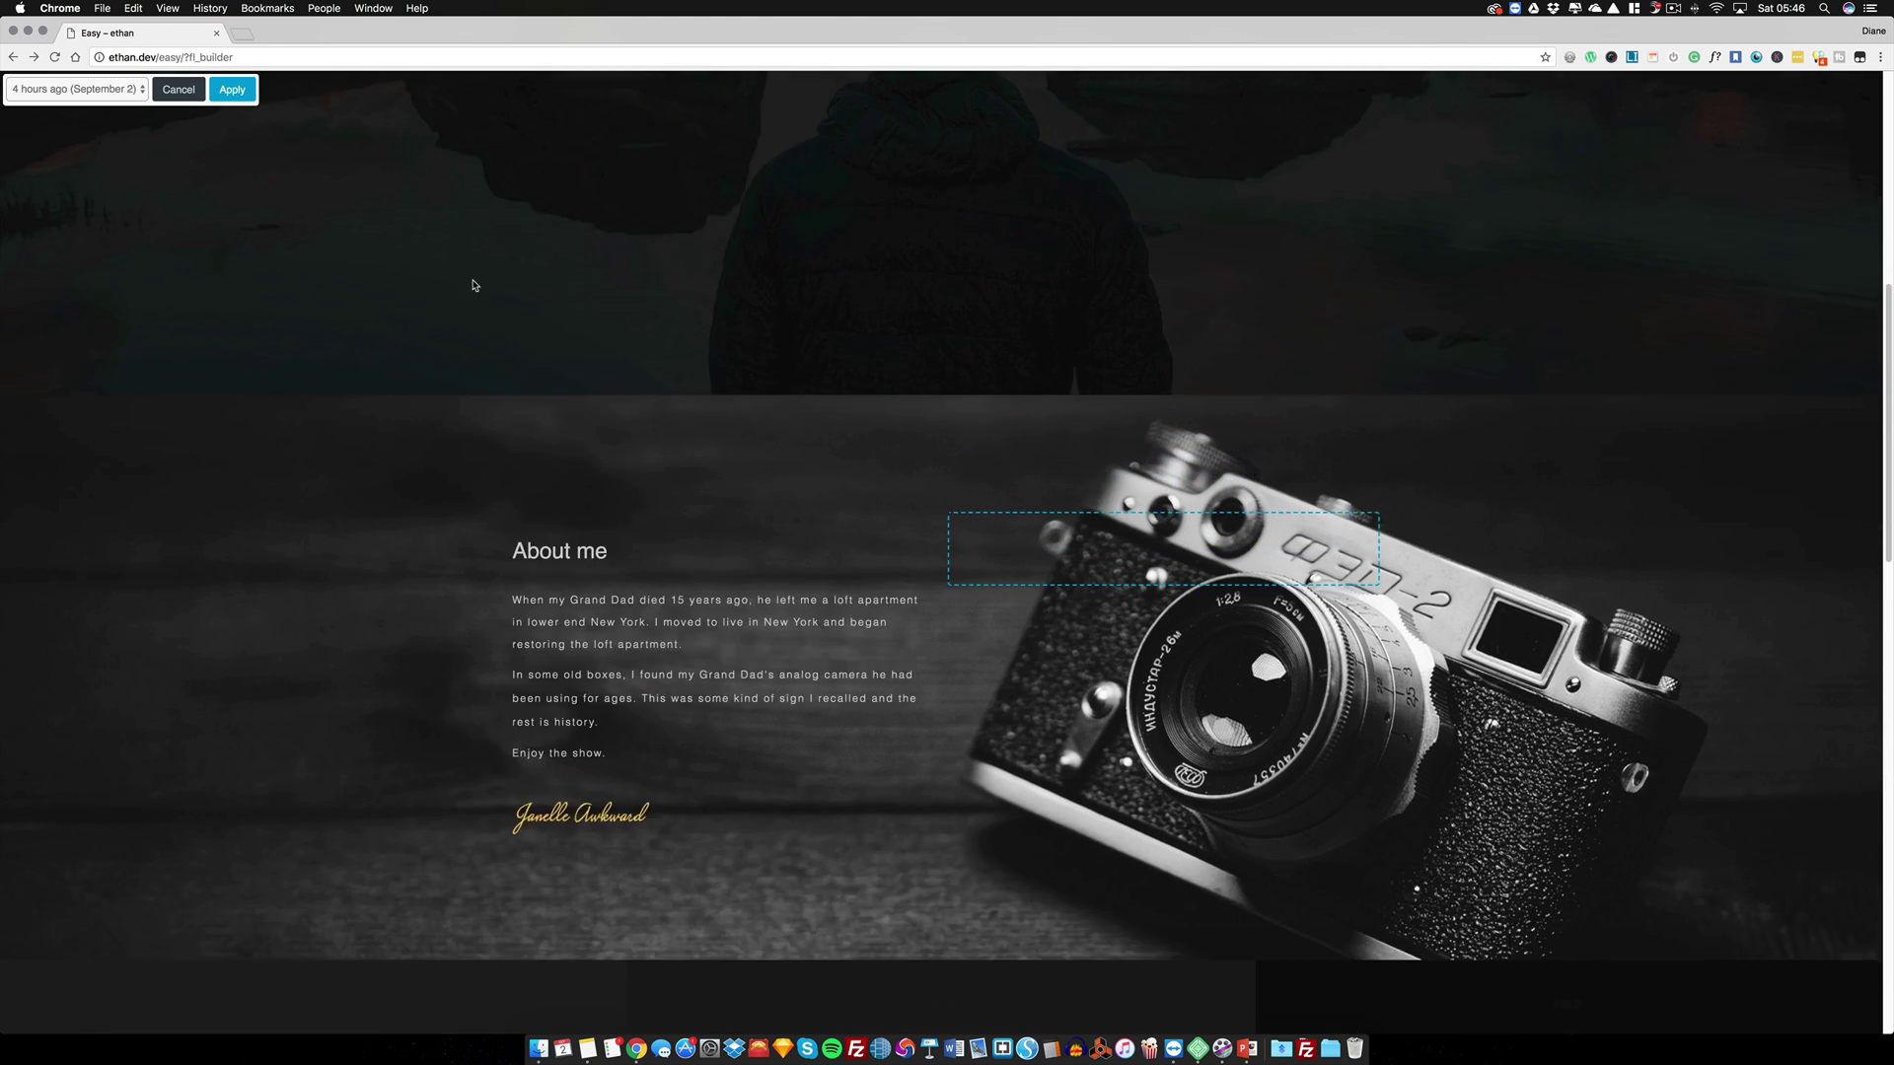
click(102, 90)
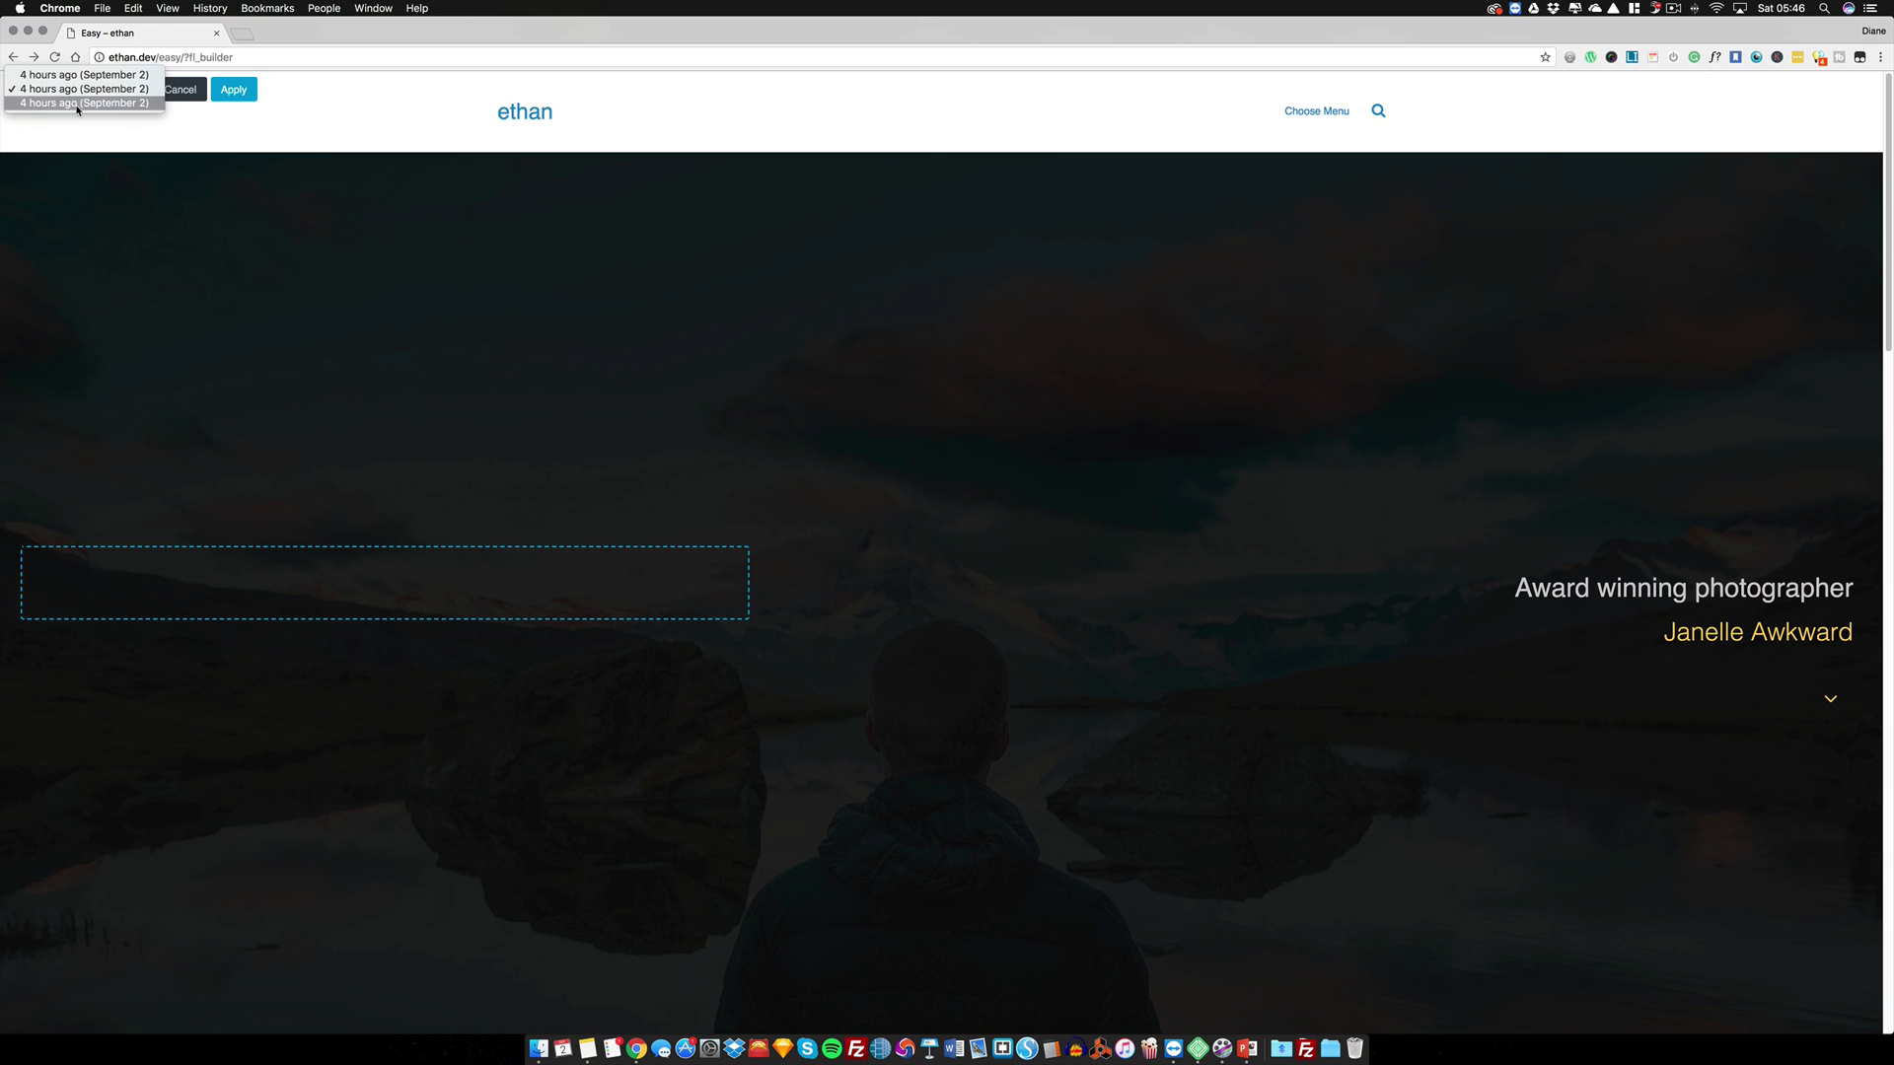
click(88, 110)
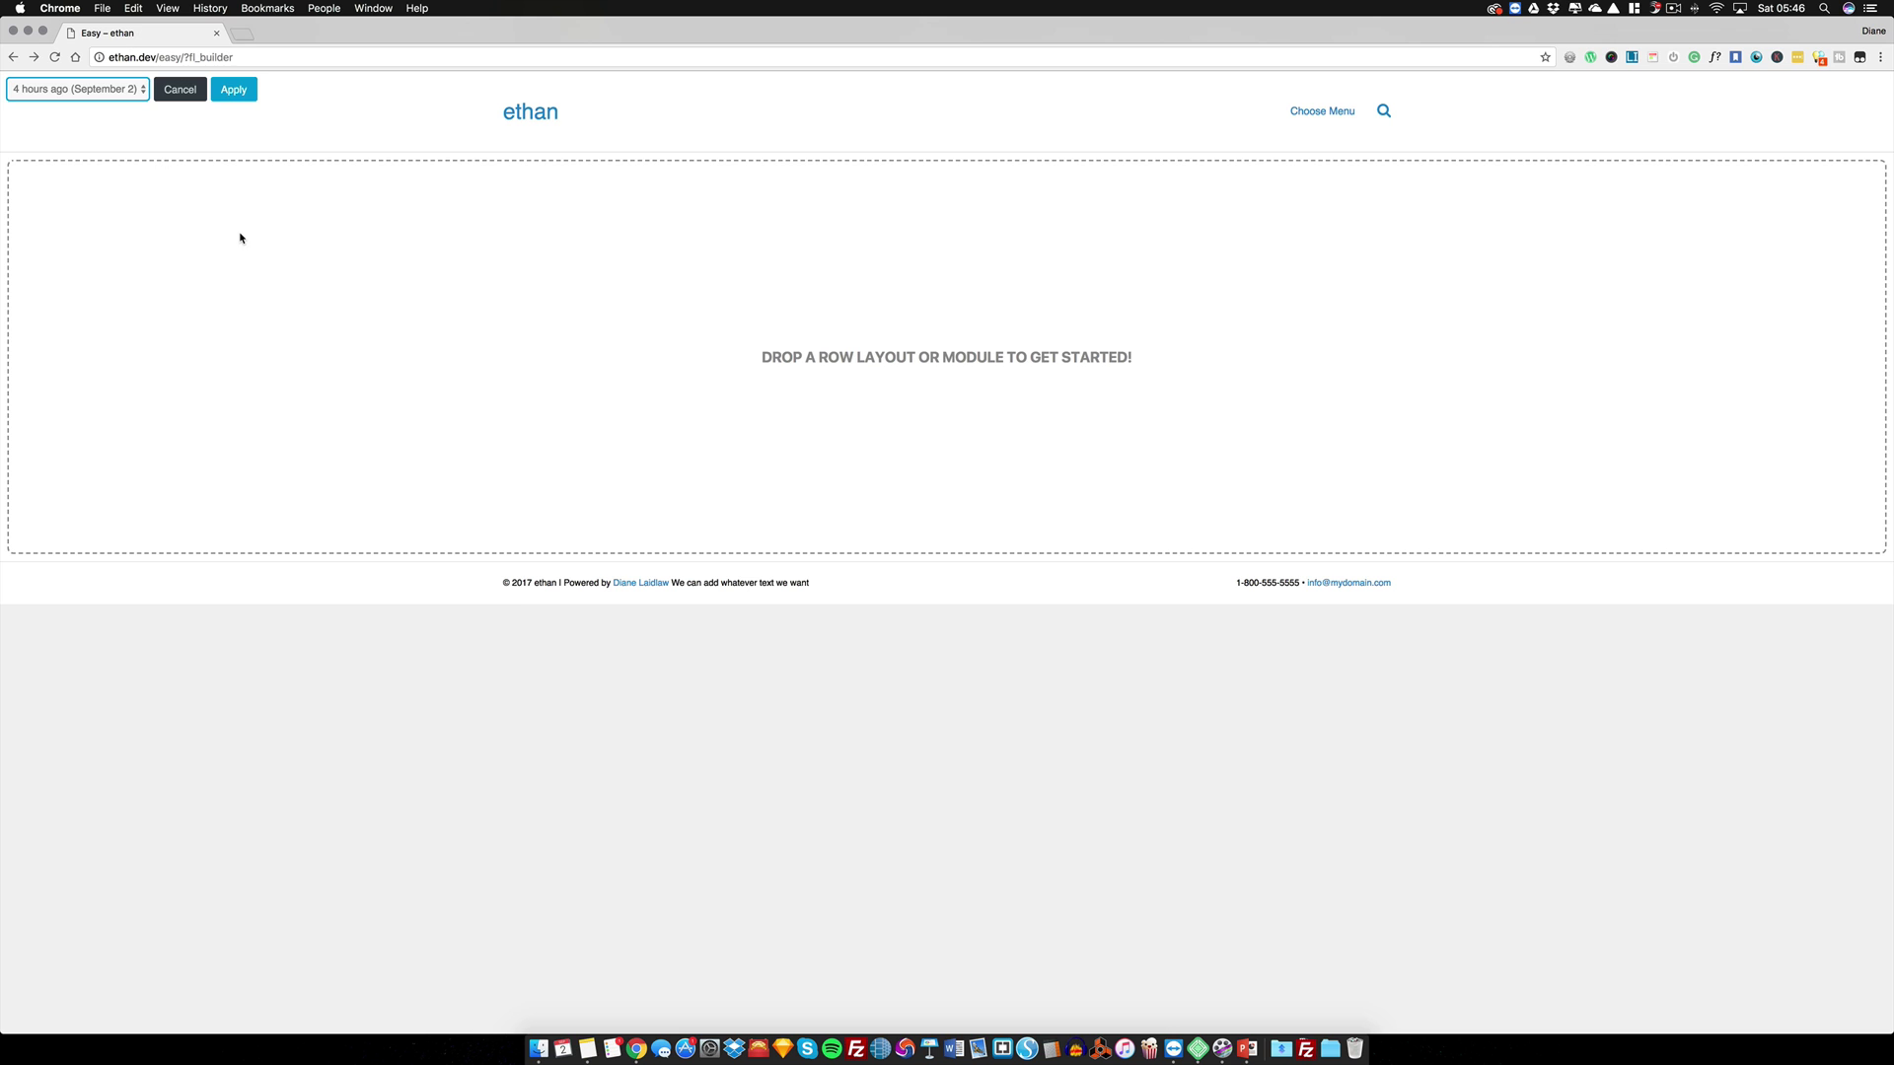
- Switch the preview to the top revision with the full hero layout and keep it selected
click(85, 88)
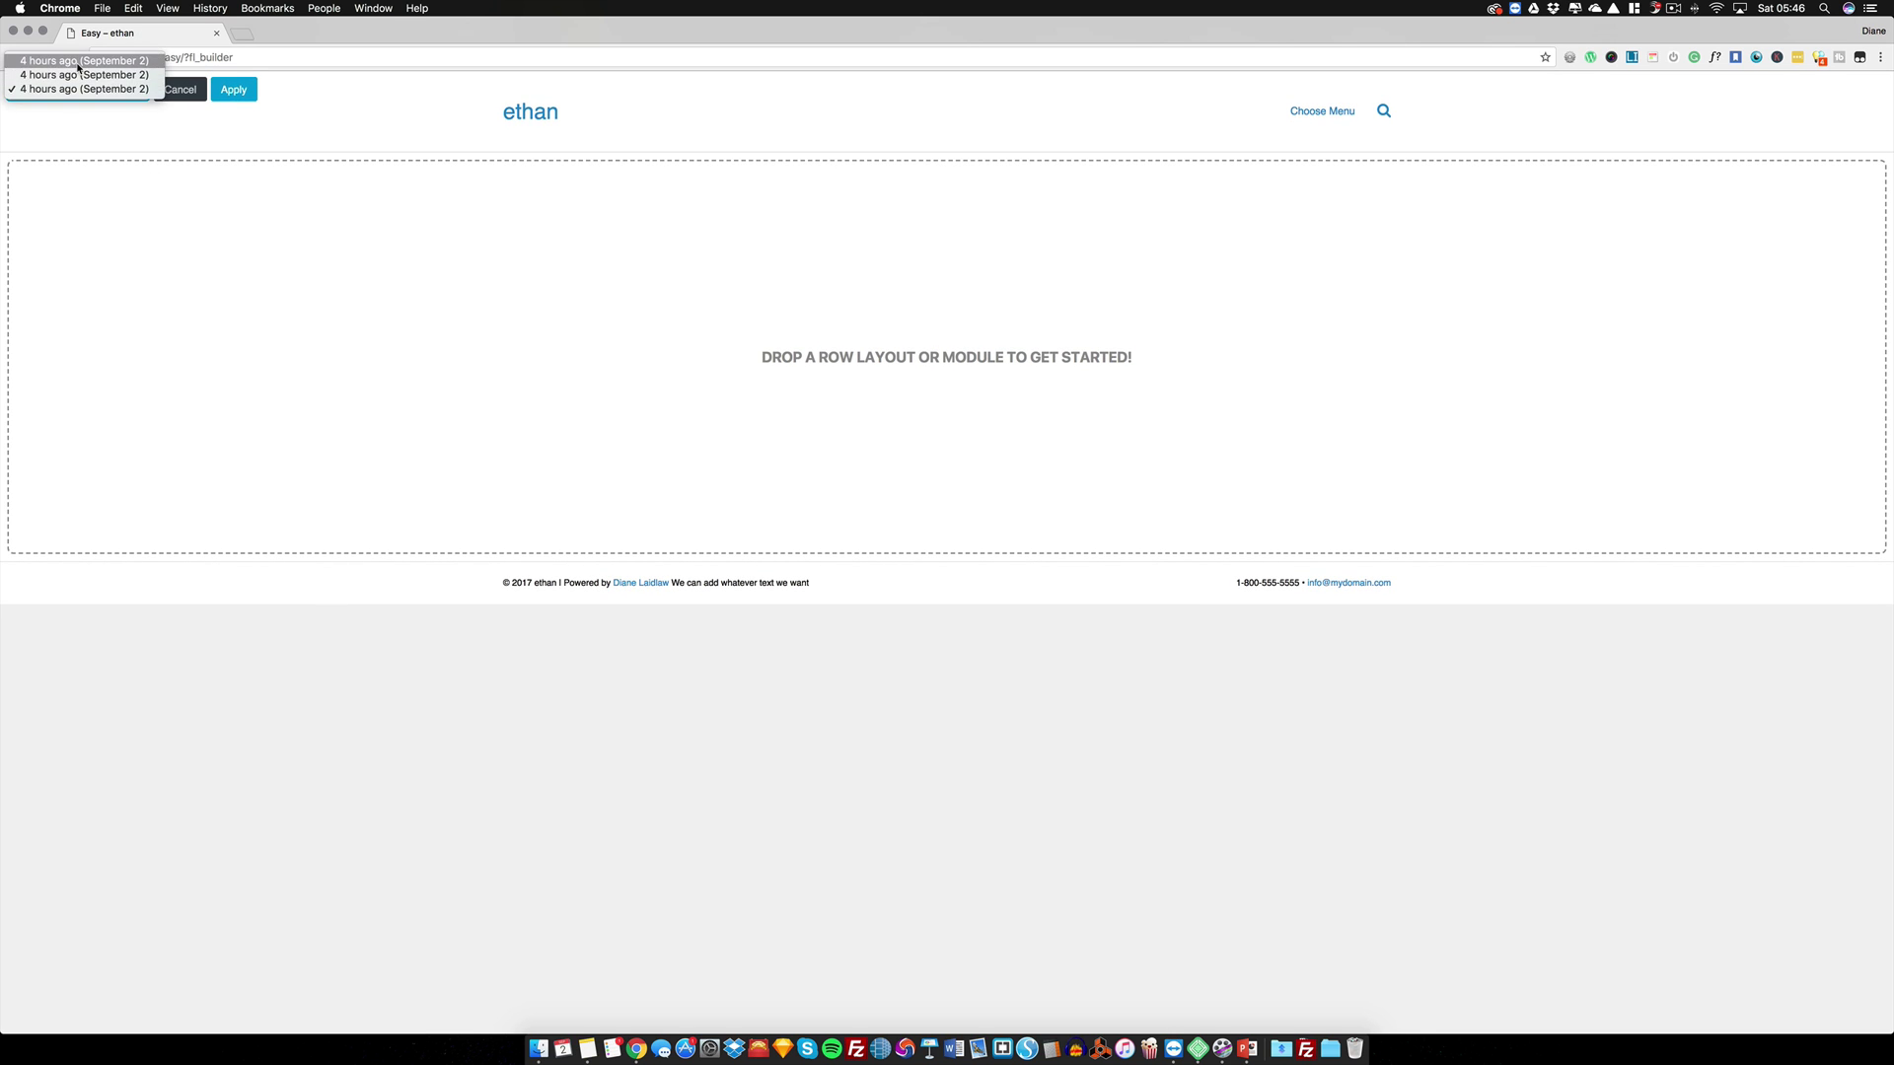
click(78, 63)
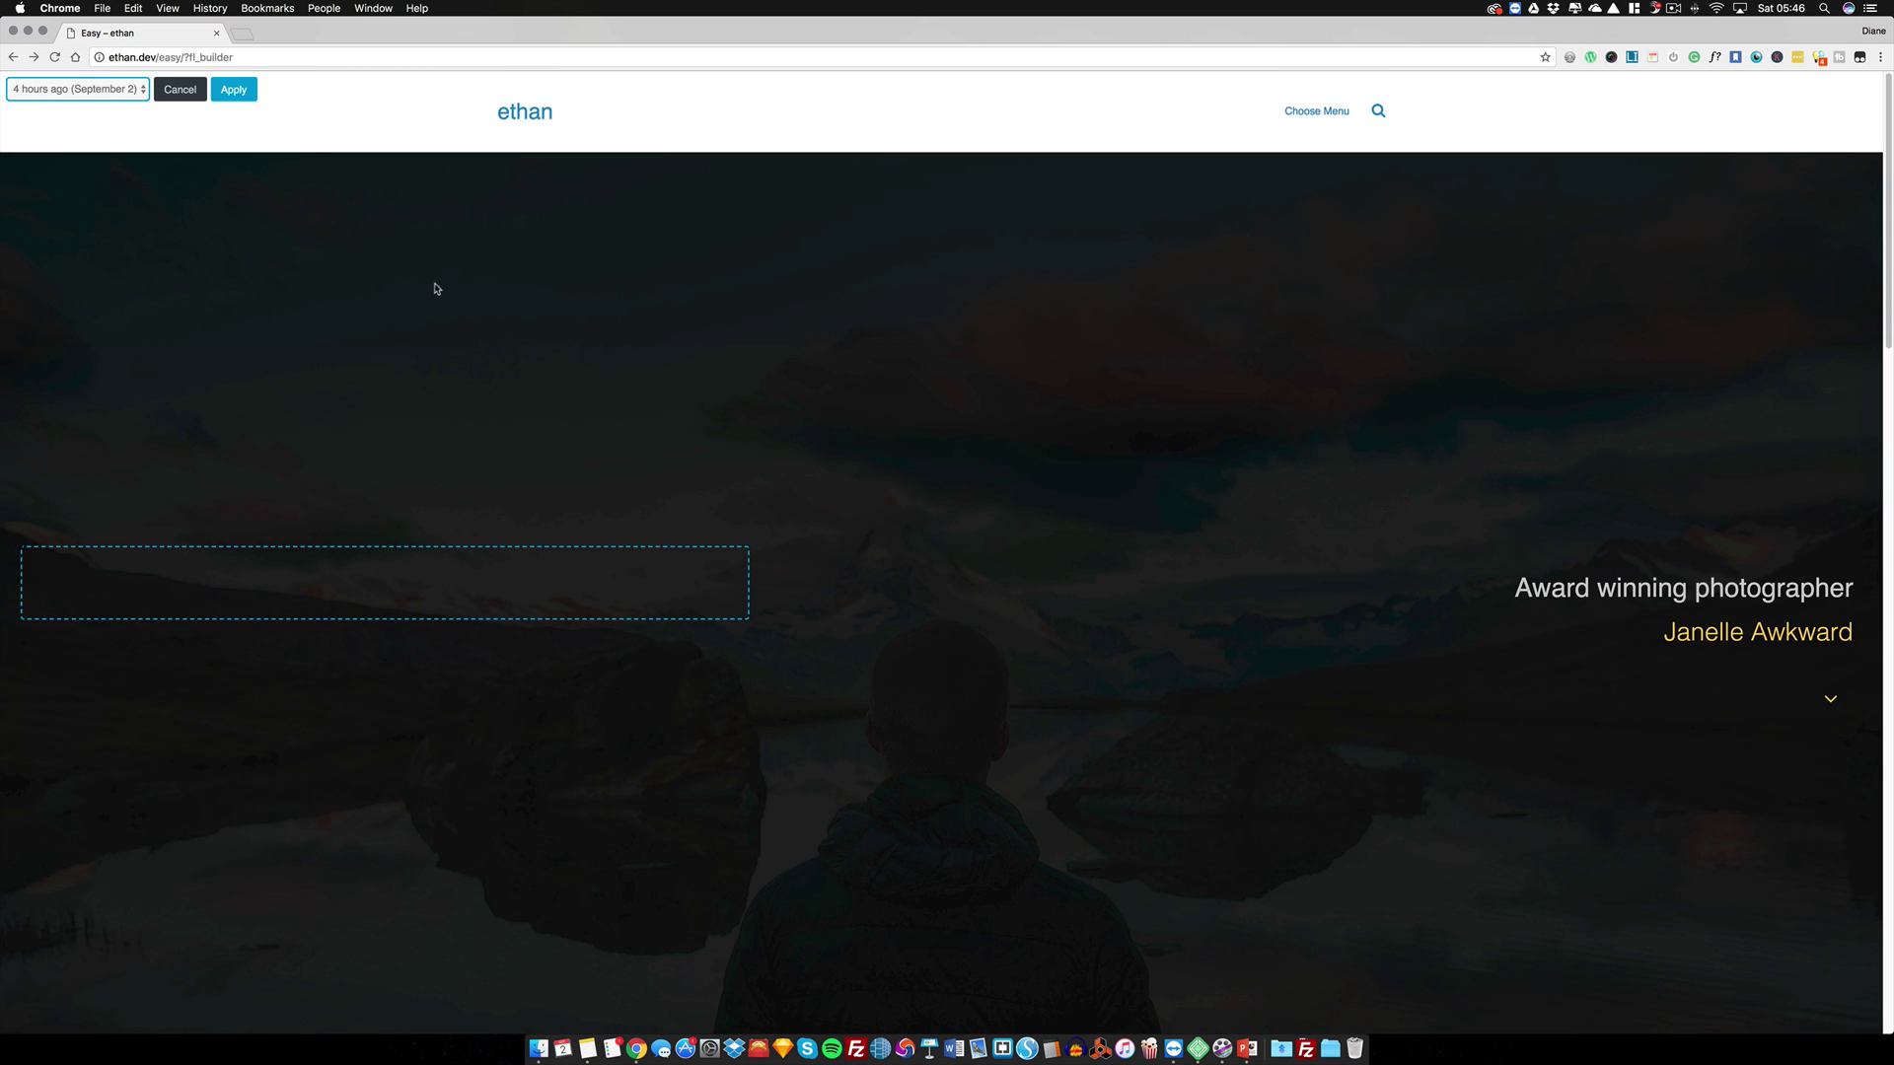
scroll(401, 263, down, 15)
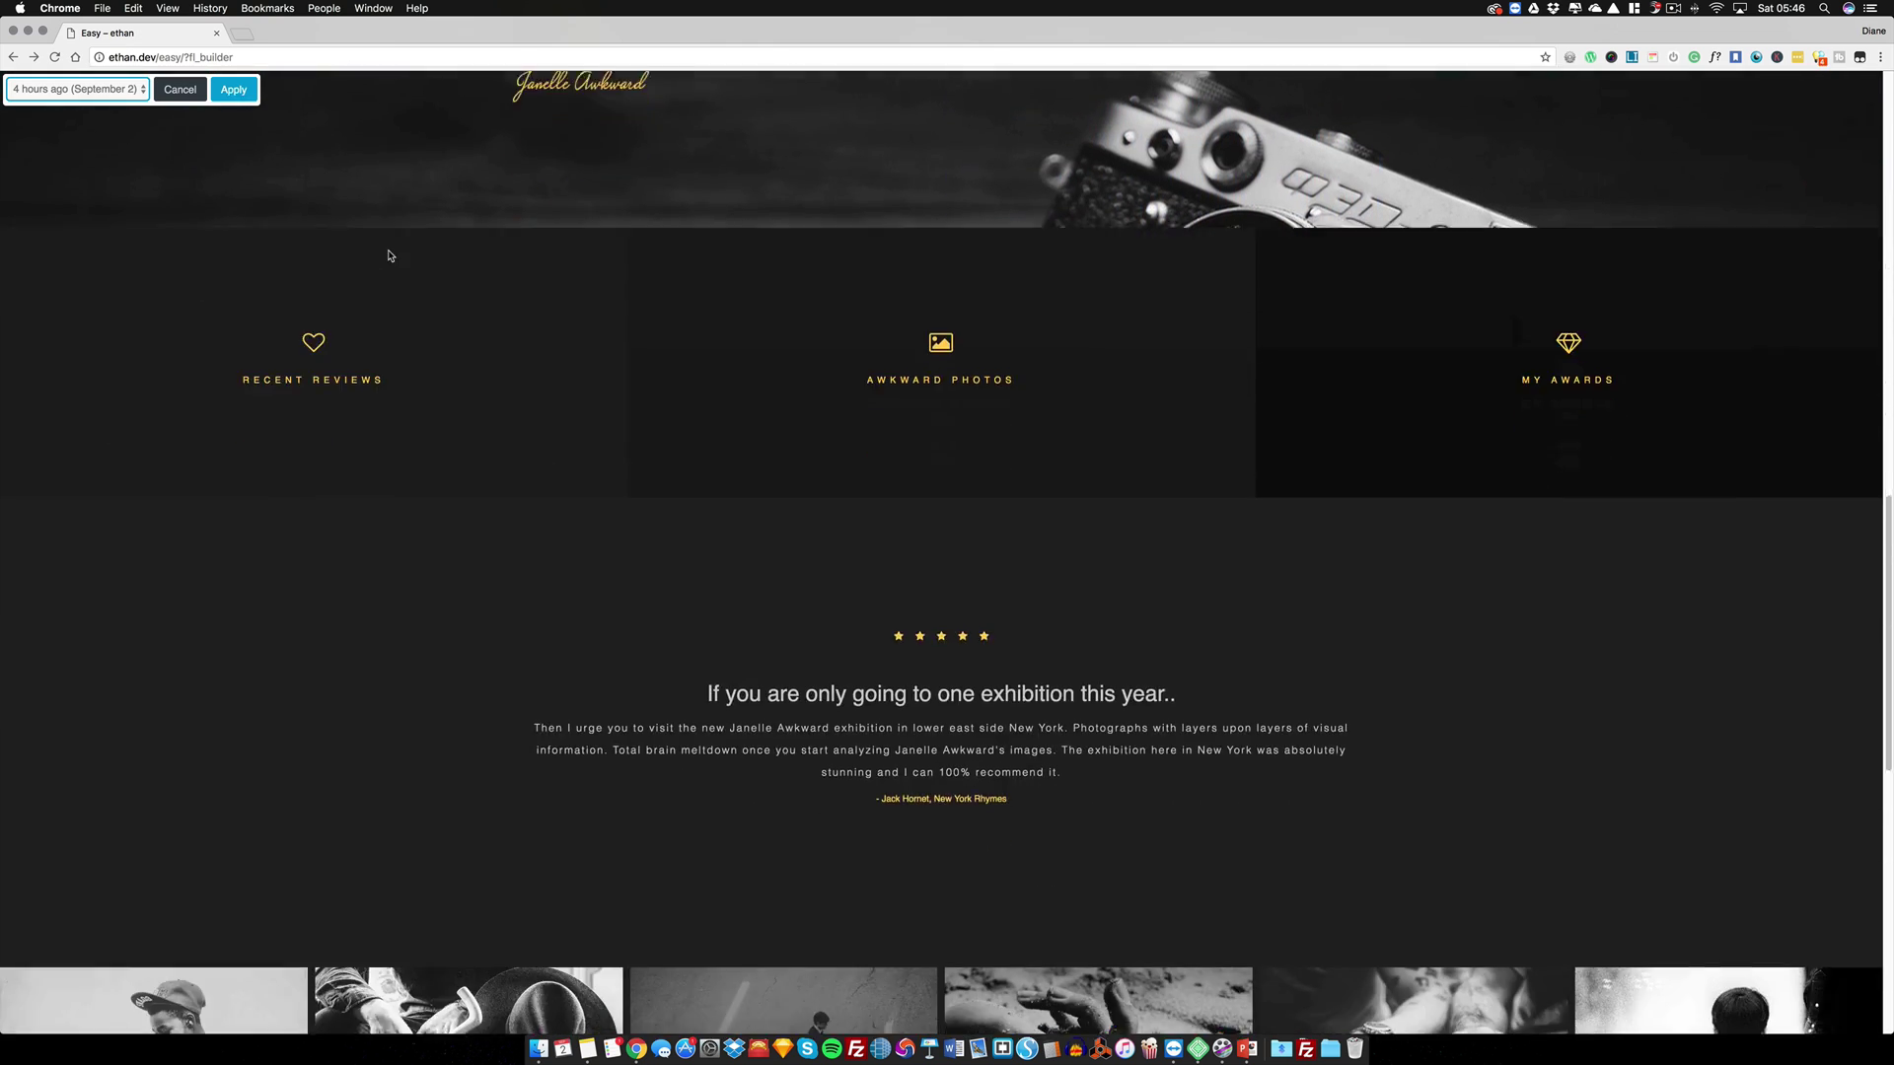
scroll(390, 255, up, 15)
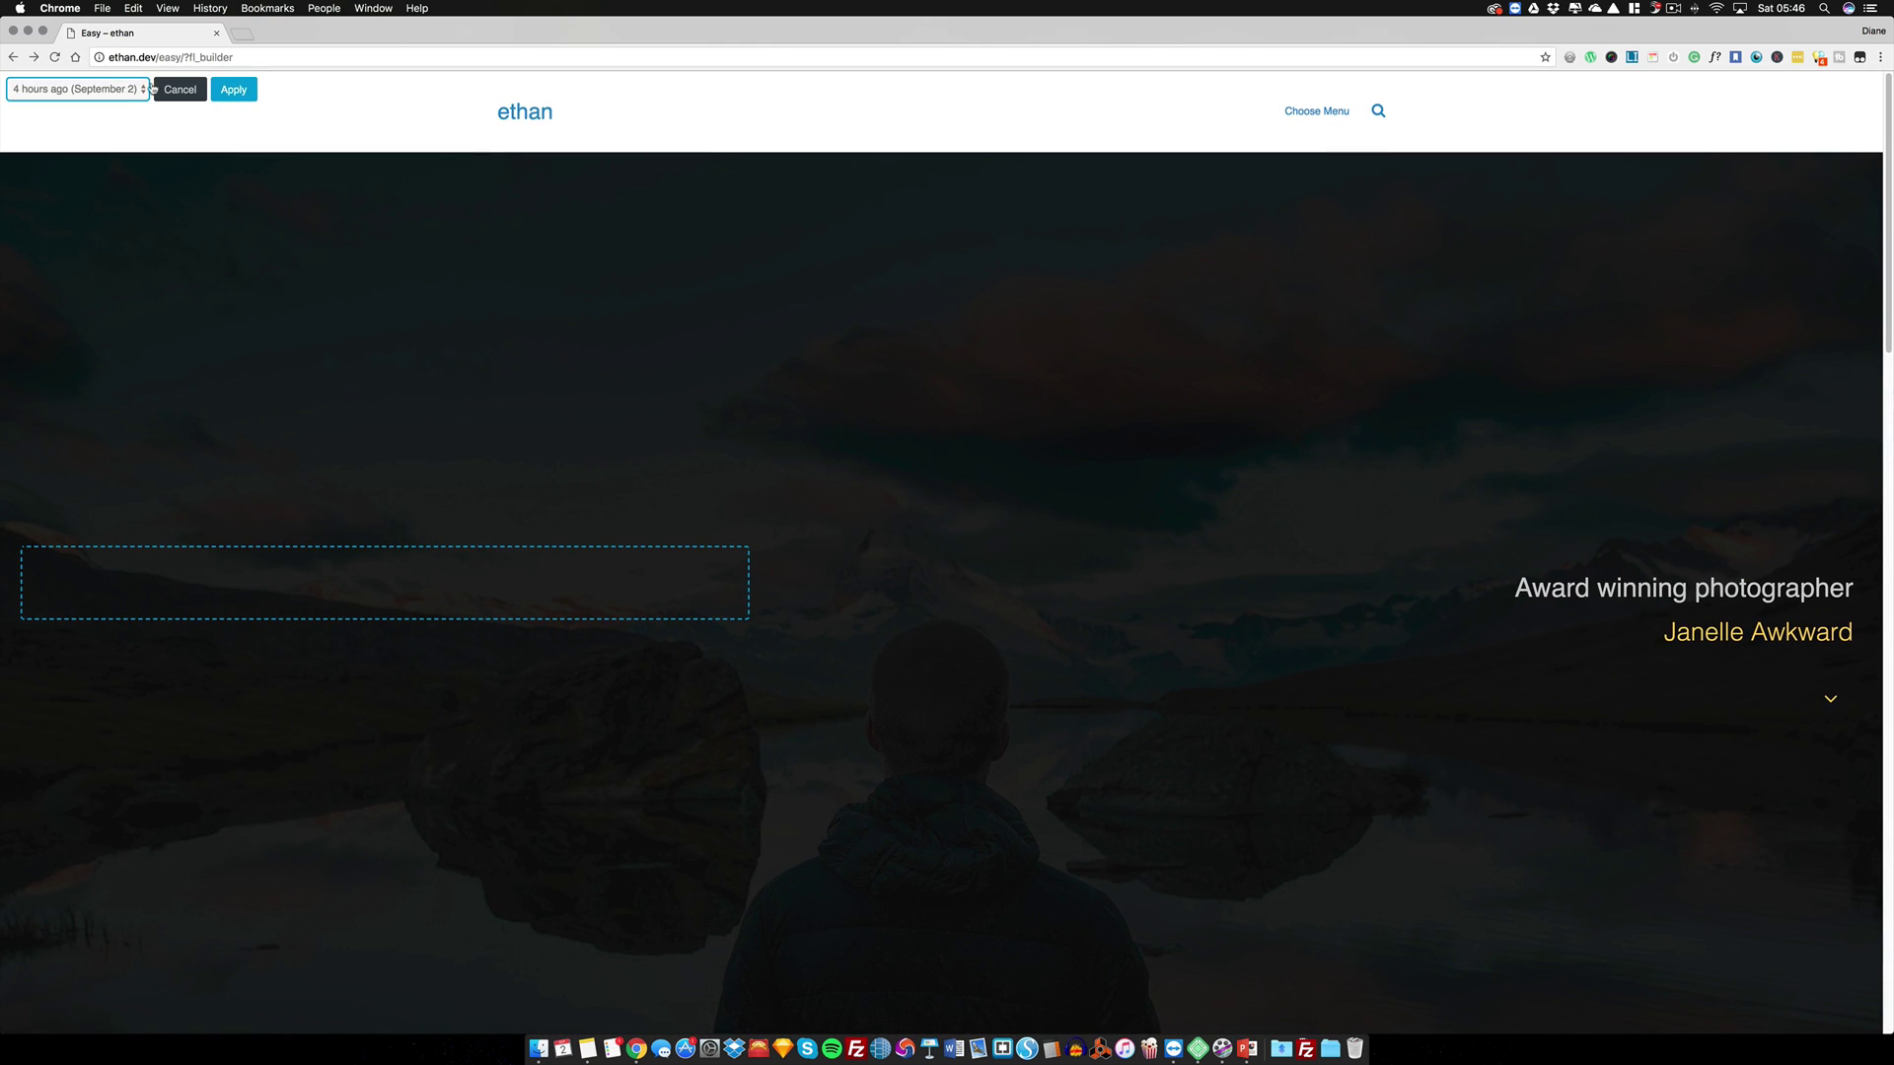
click(153, 89)
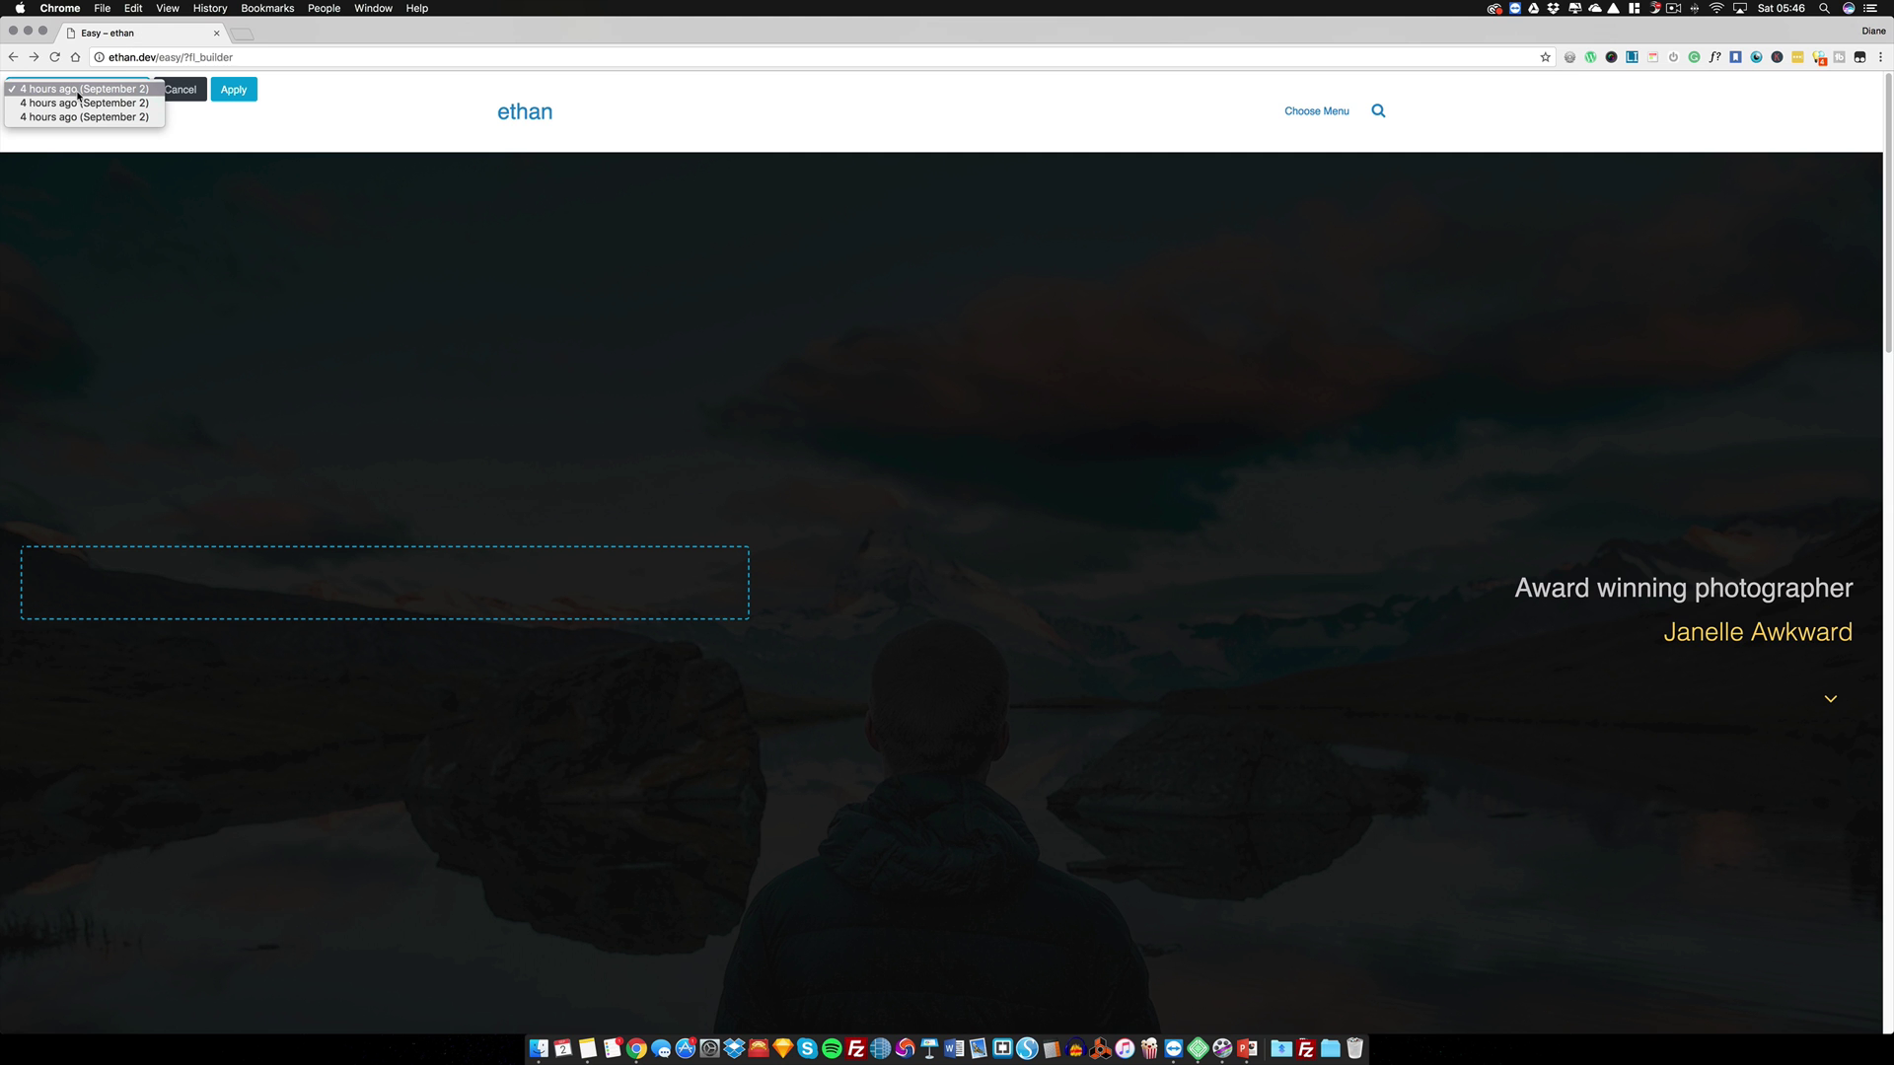
click(198, 123)
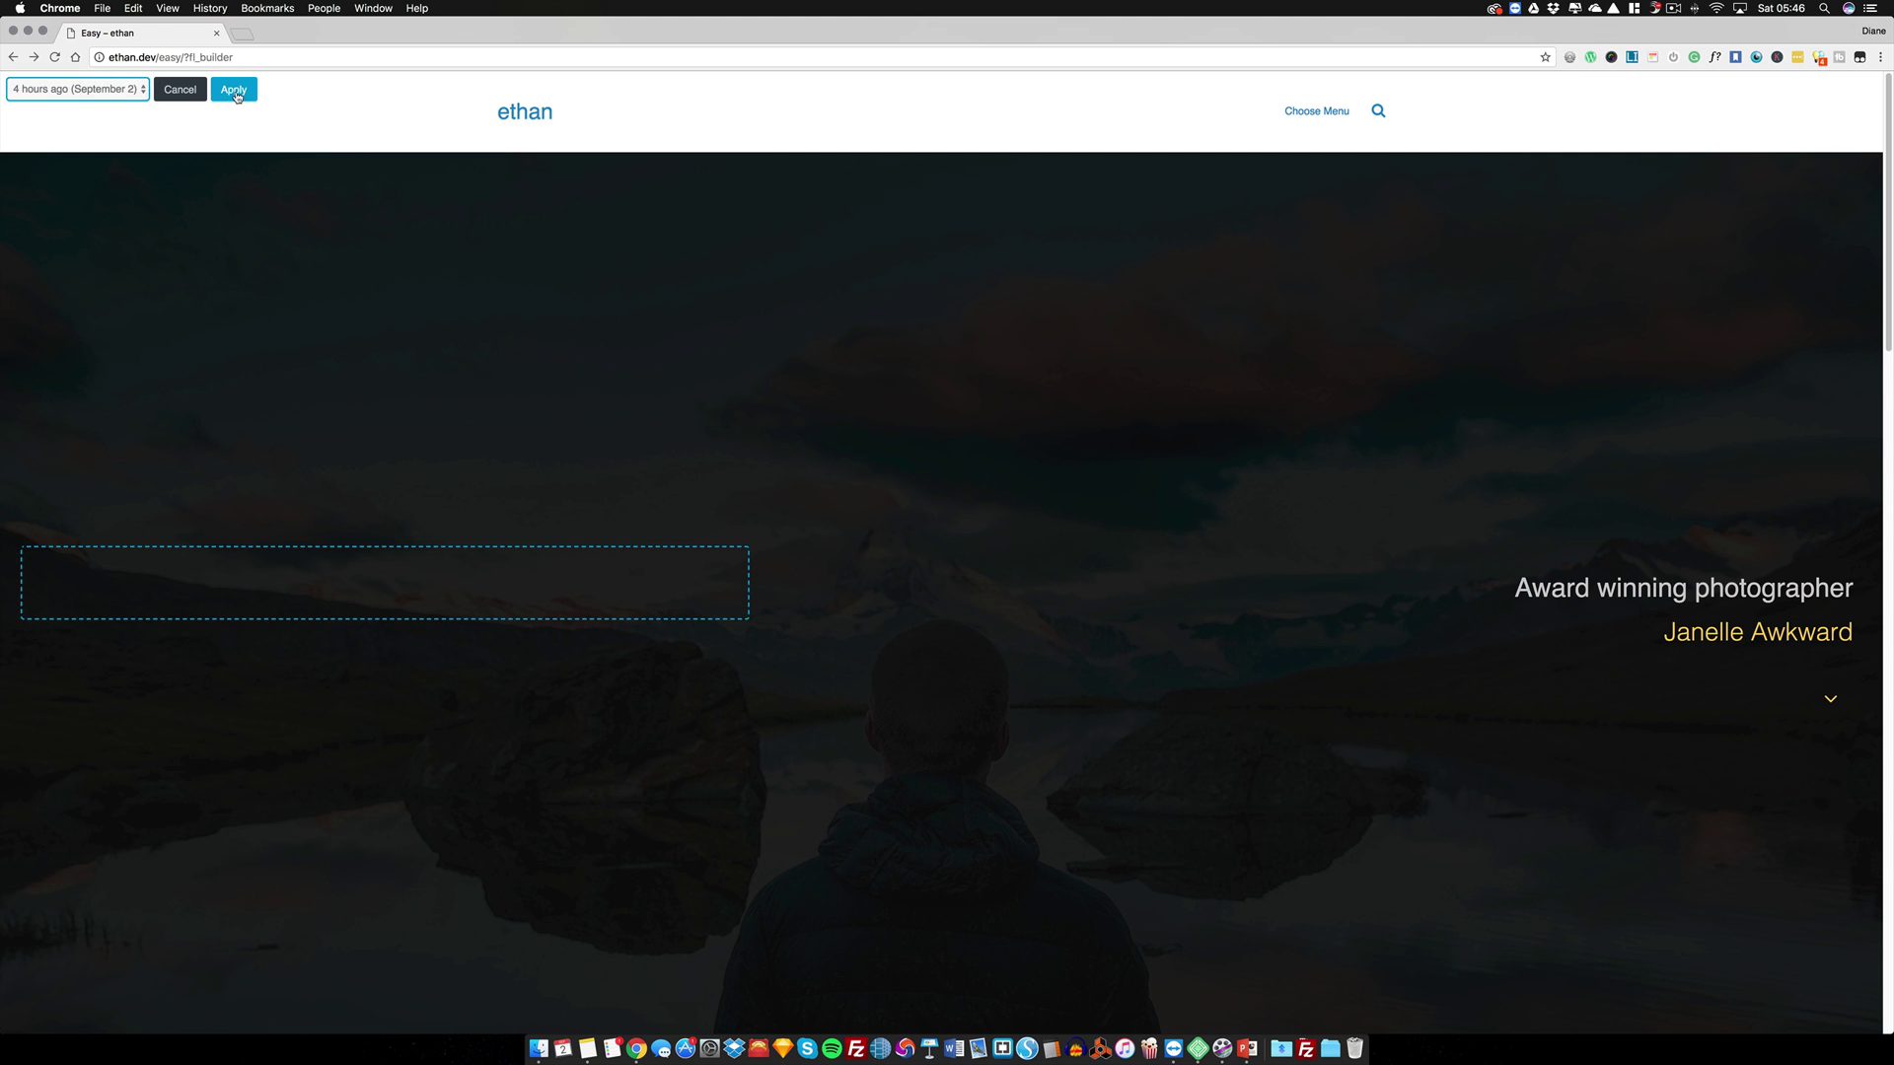
- Apply the previewed September 2 revision, bringing back the hero and About me sections
click(234, 90)
scroll(831, 328, down, 5)
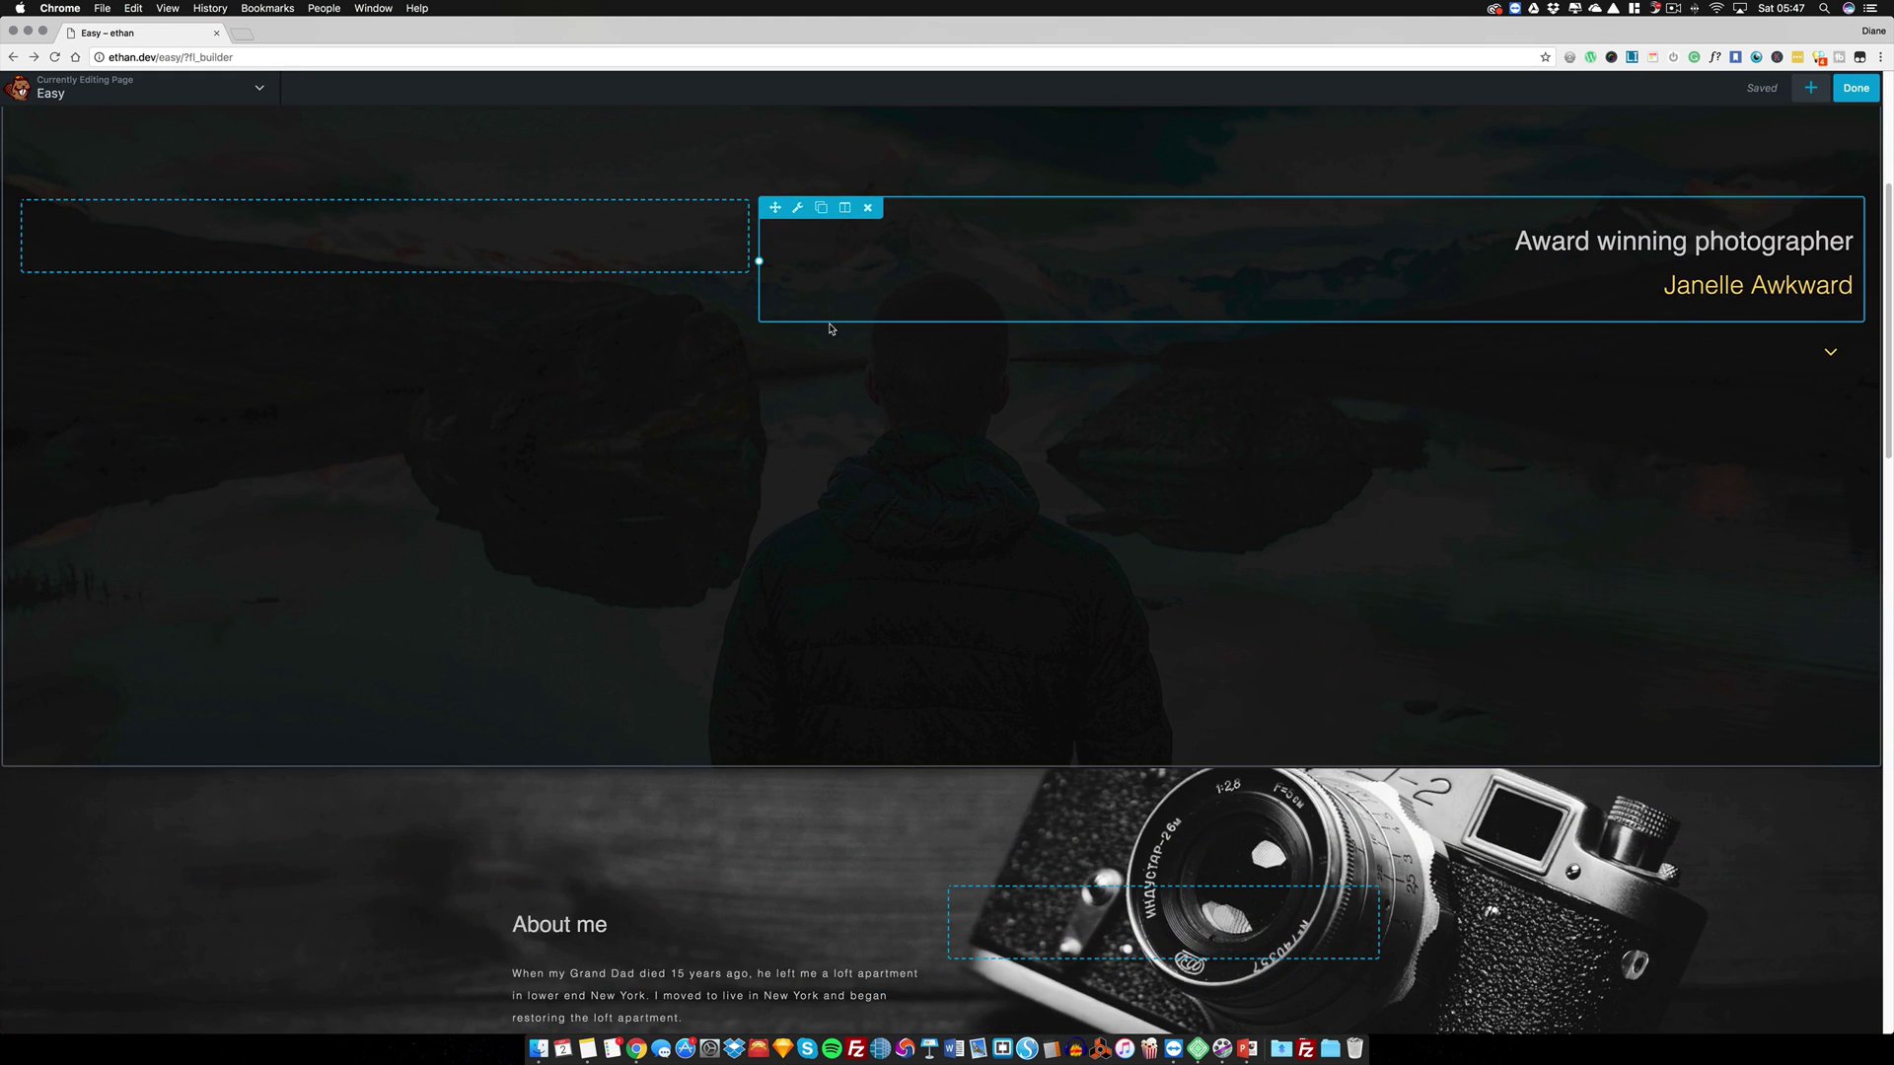
scroll(831, 328, down, 5)
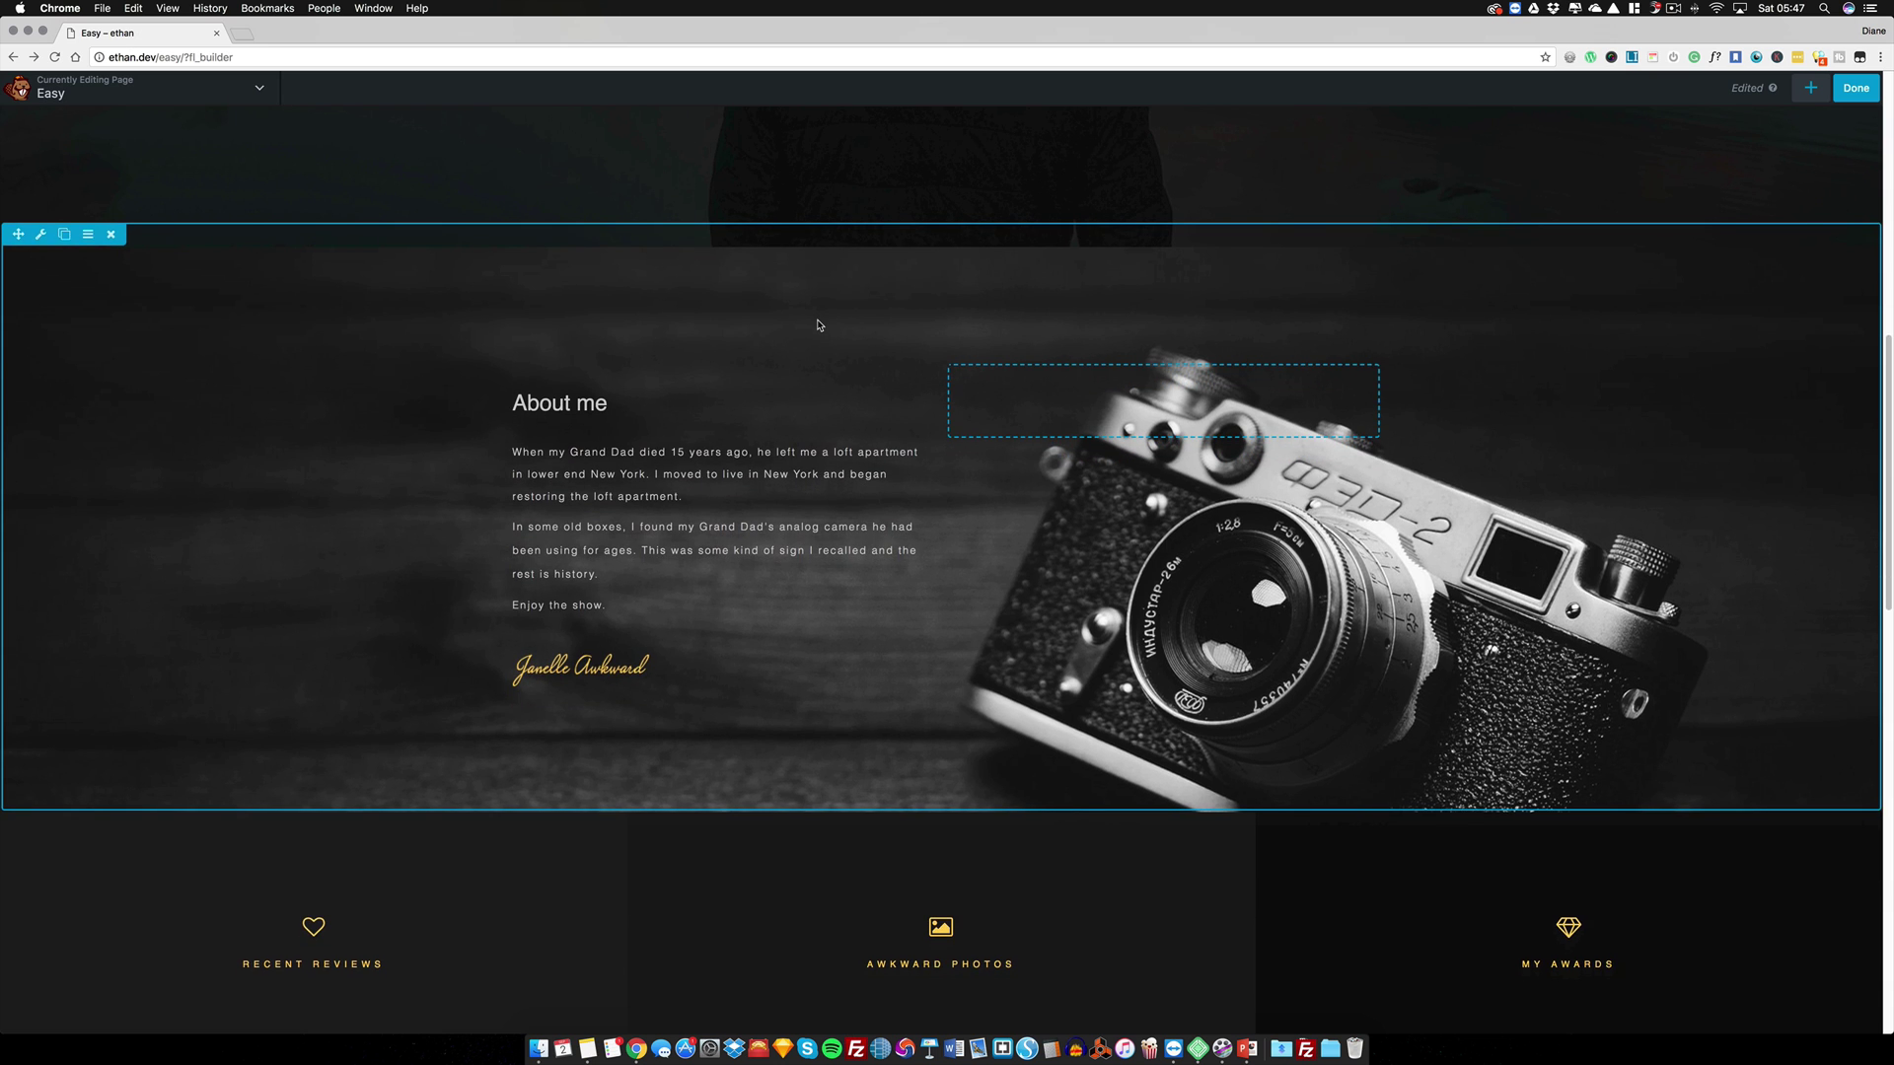
scroll(818, 325, up, 5)
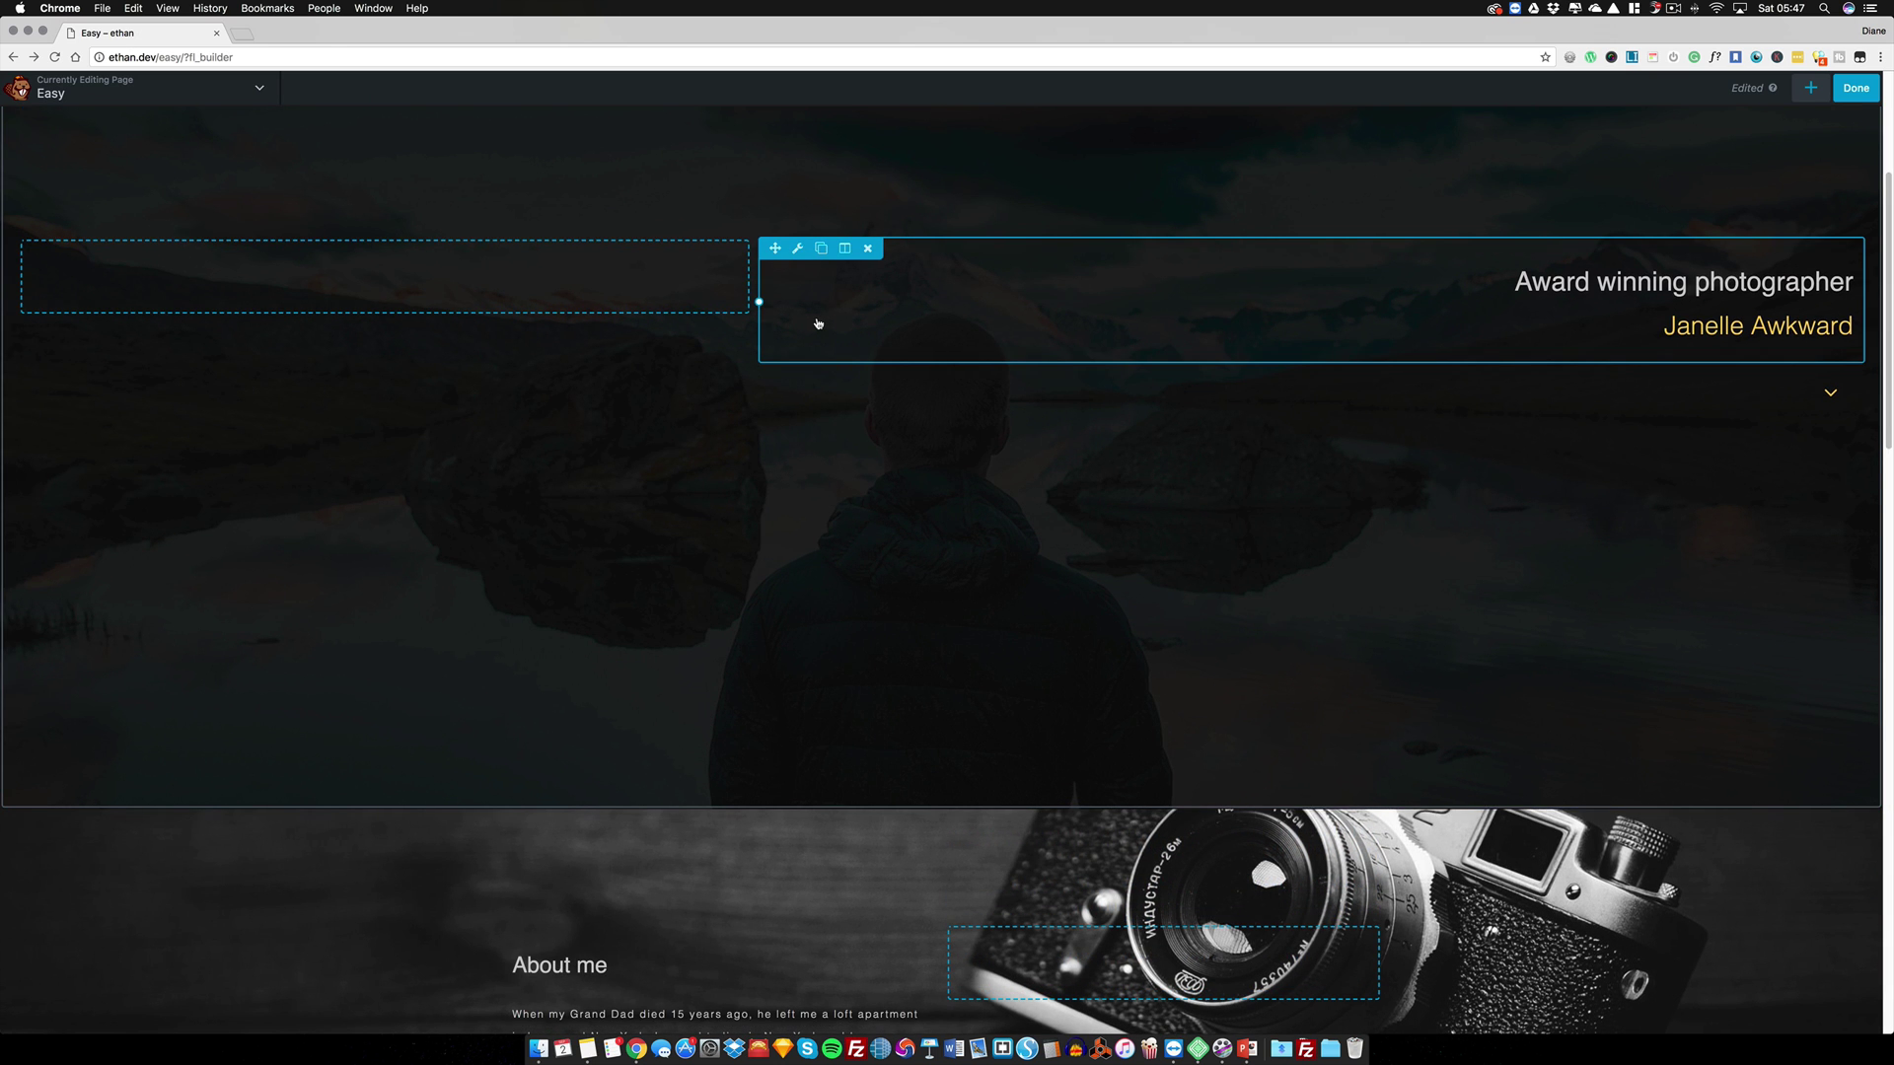